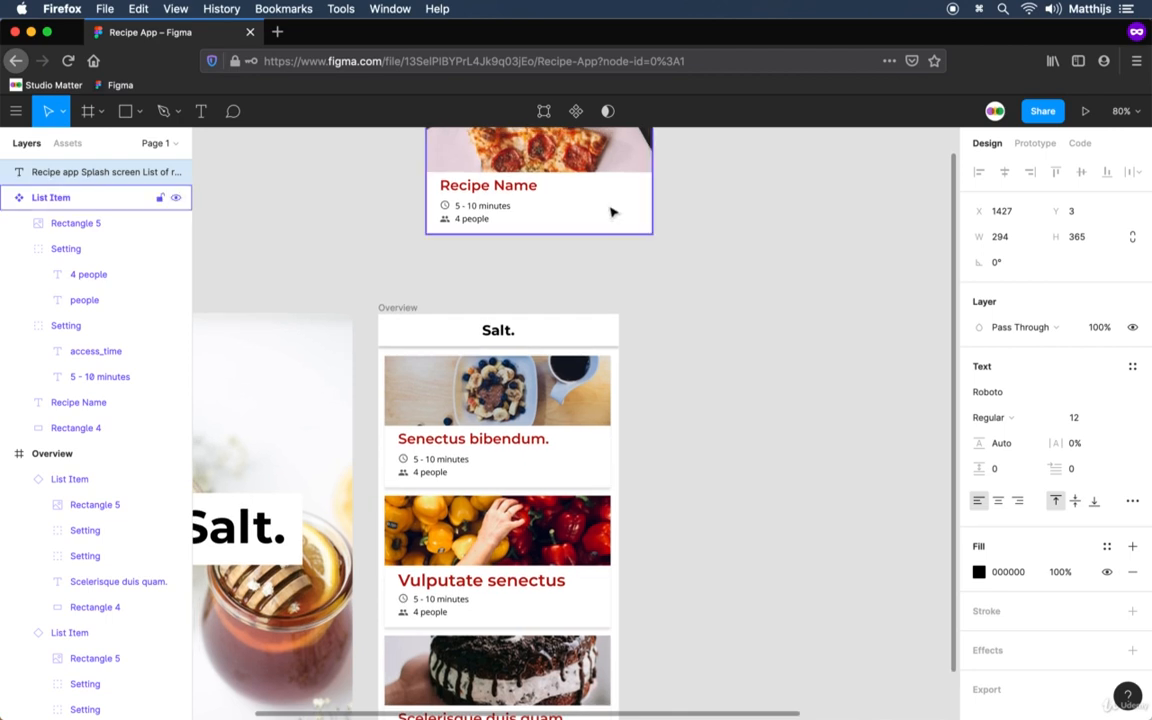
Add an iPhone 8 frame beside the Overview frame, roughly level with its top edge.
{"action": "left_click", "coordinate": [612, 211]}
{"action": "left_click", "coordinate": [800, 470]}
{"action": "left_click_drag", "start_coordinate": [800, 470], "coordinate": [650, 393]}
{"action": "key", "text": "f"}
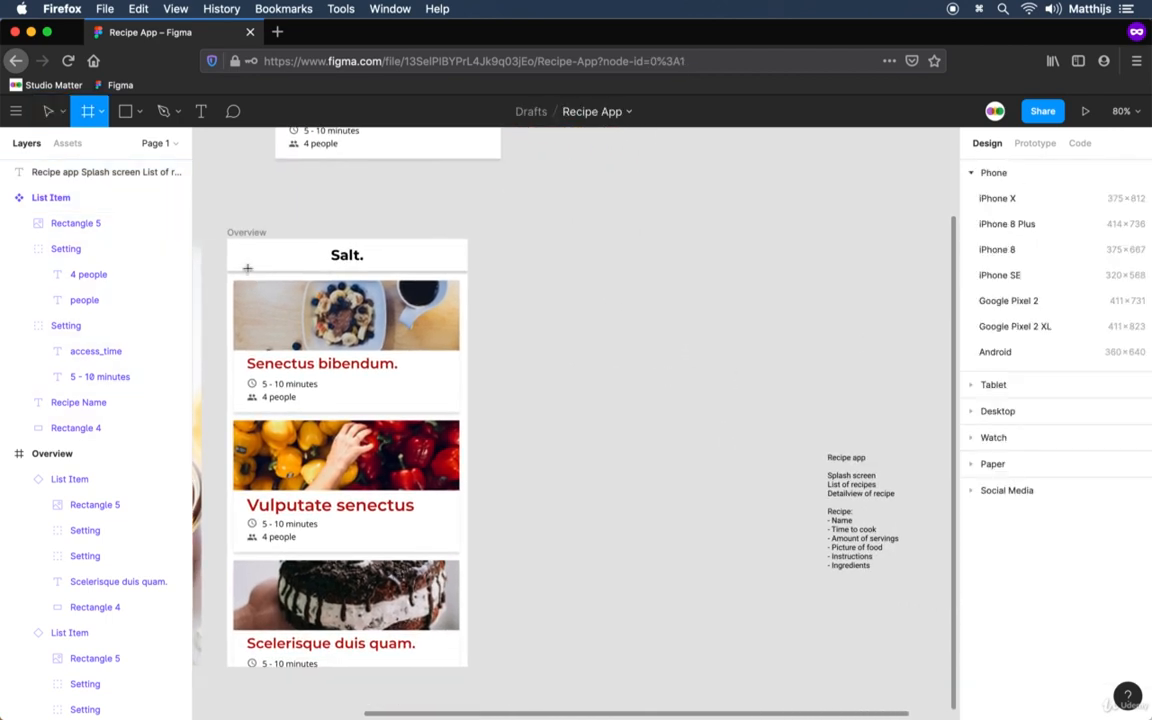
{"action": "key", "text": "v"}
{"action": "left_click", "coordinate": [238, 232]}
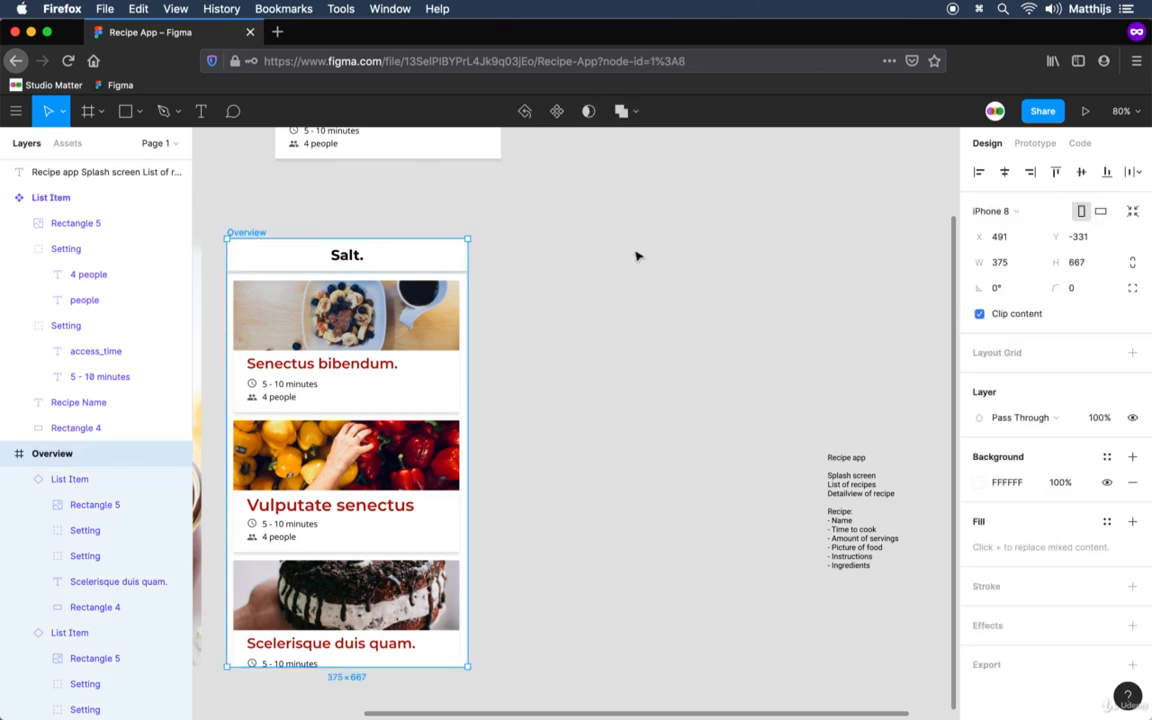
{"action": "key", "text": "f"}
{"action": "left_click", "coordinate": [1000, 250]}
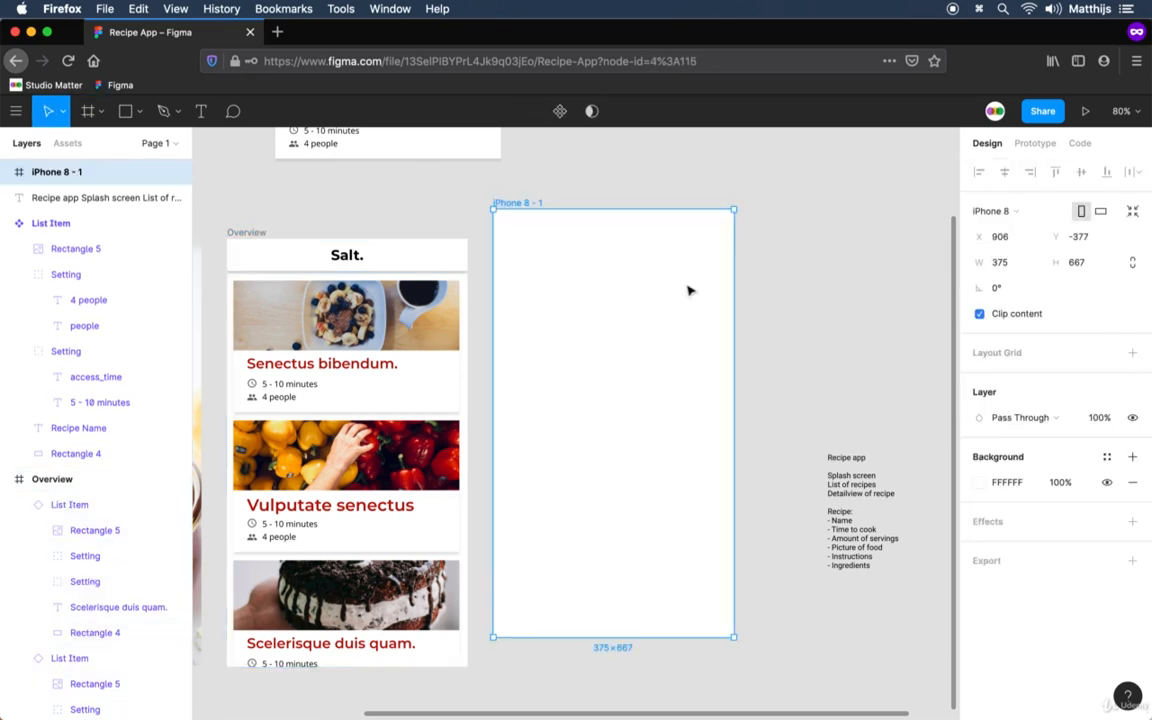
{"action": "left_click_drag", "start_coordinate": [531, 204], "coordinate": [537, 232]}
{"action": "left_click", "coordinate": [535, 203]}
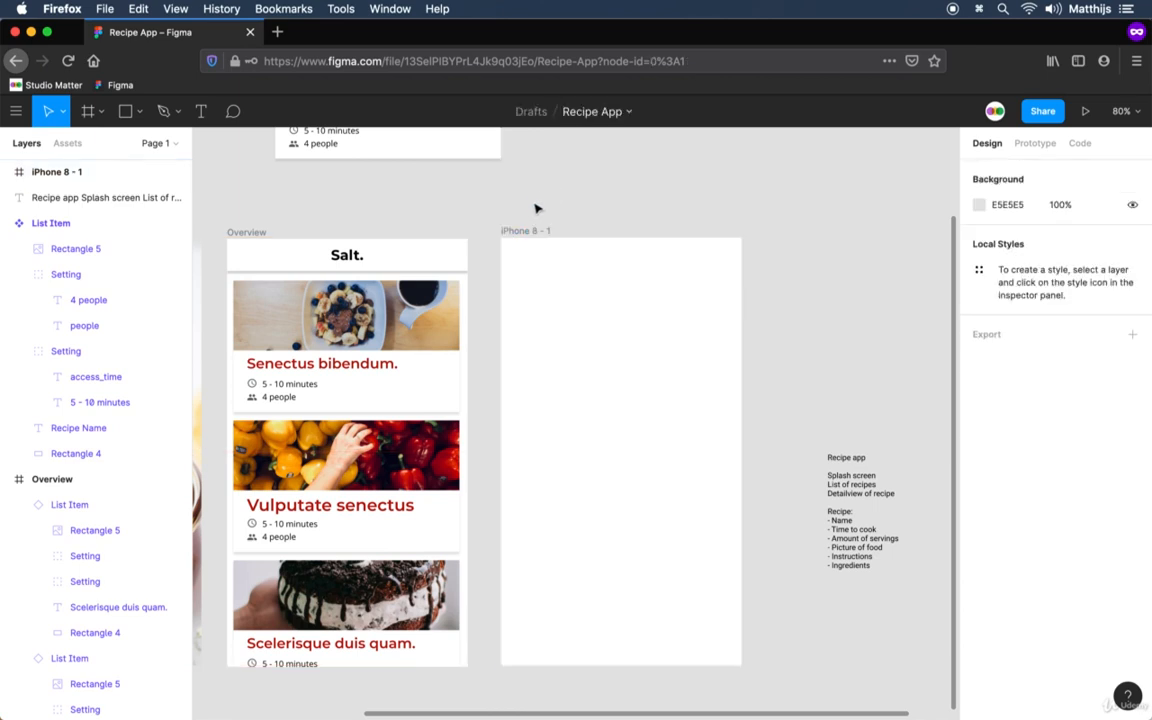
Rename the new iPhone 8 frame as Detail.
{"action": "left_click", "coordinate": [528, 232]}
{"action": "key", "text": "super+r"}
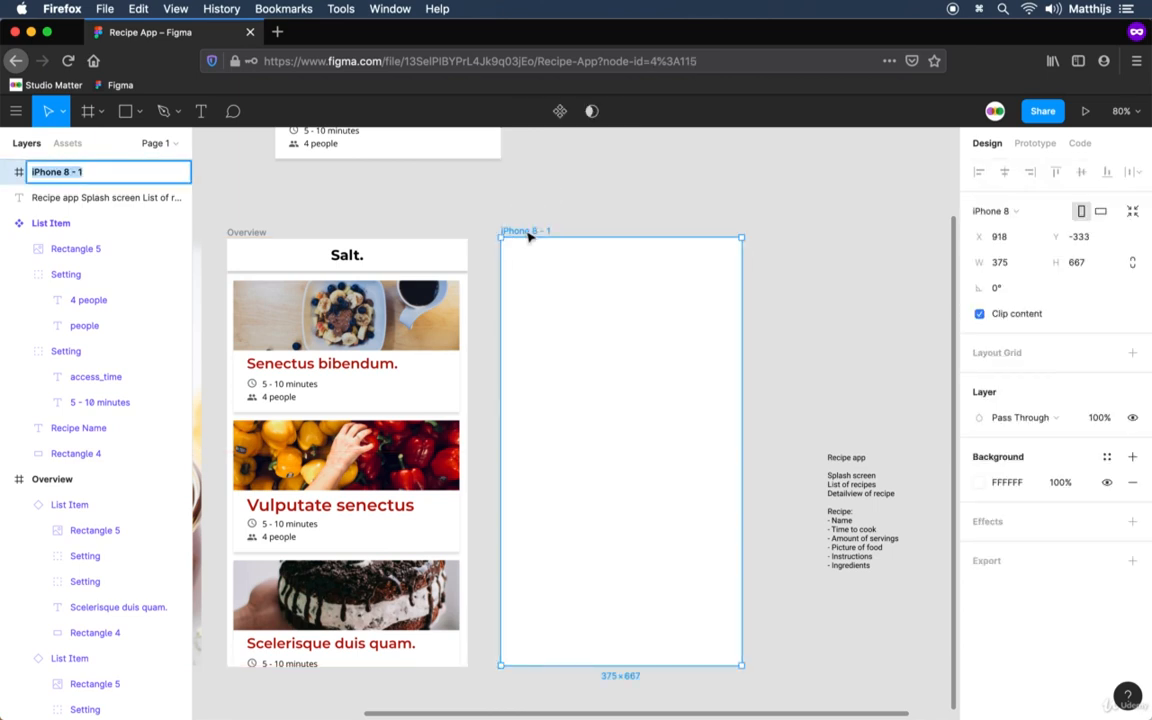
{"action": "type", "text": "Detail"}
{"action": "key", "text": "Return"}
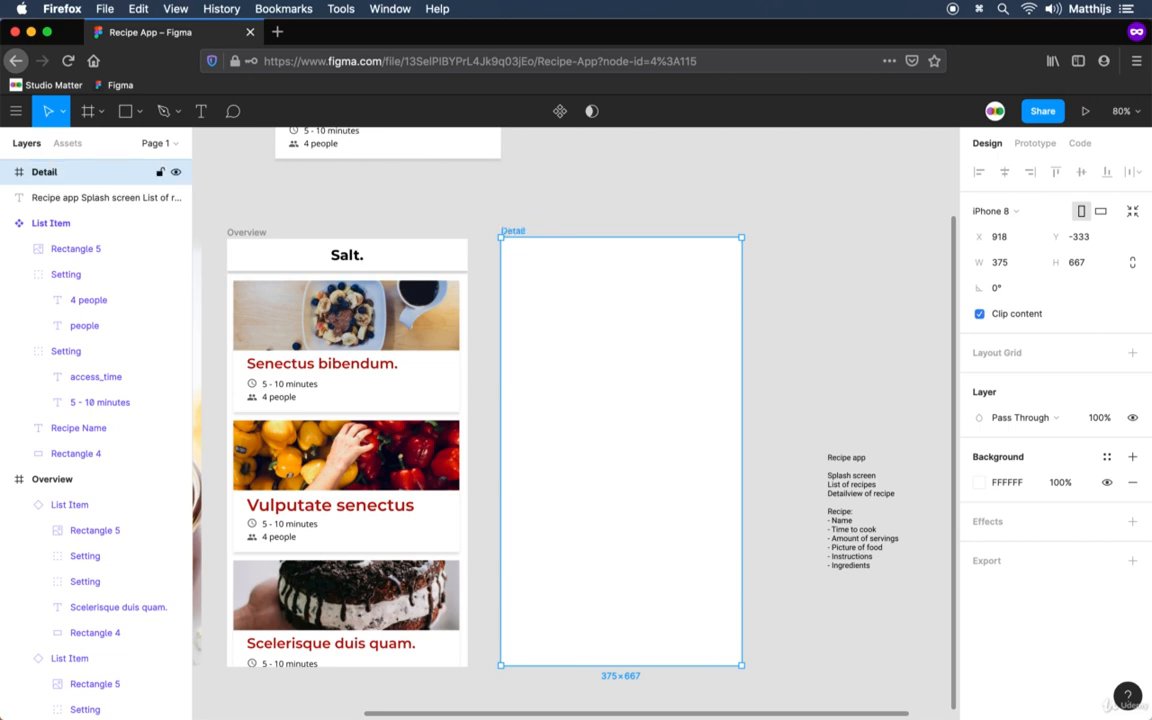
{"action": "left_click", "coordinate": [507, 165]}
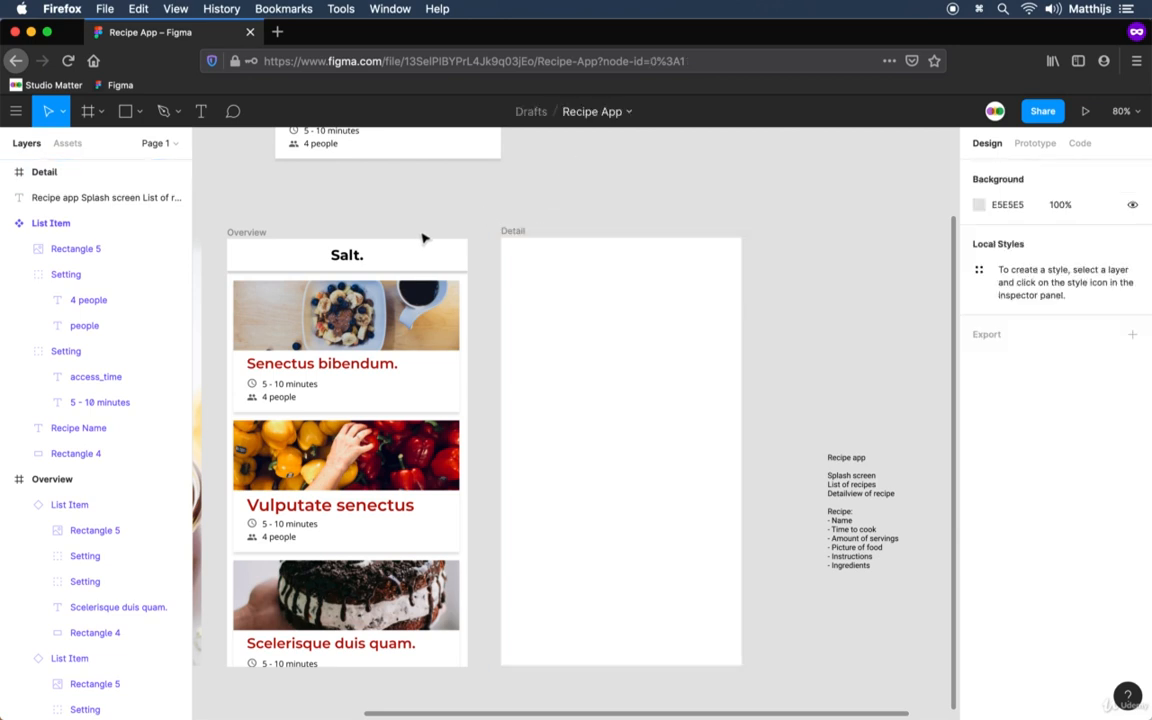
{"action": "left_click", "coordinate": [411, 256]}
{"action": "key", "text": "super+c"}
{"action": "left_click", "coordinate": [512, 231]}
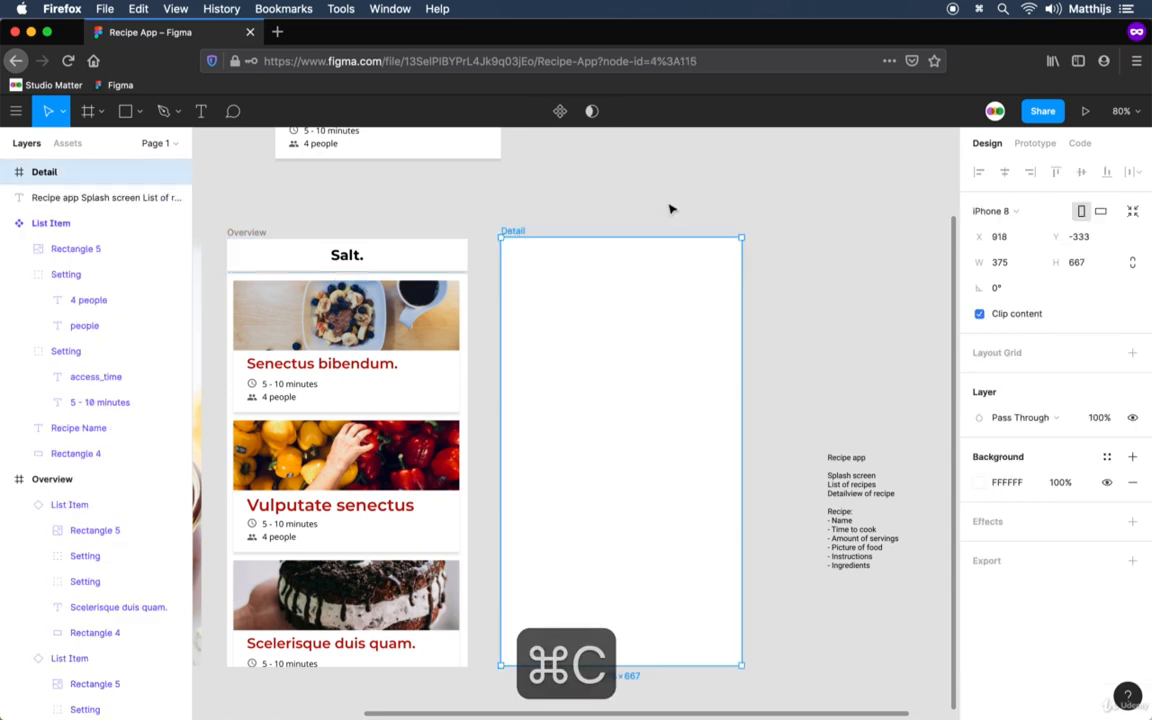
{"action": "key", "text": "super+v"}
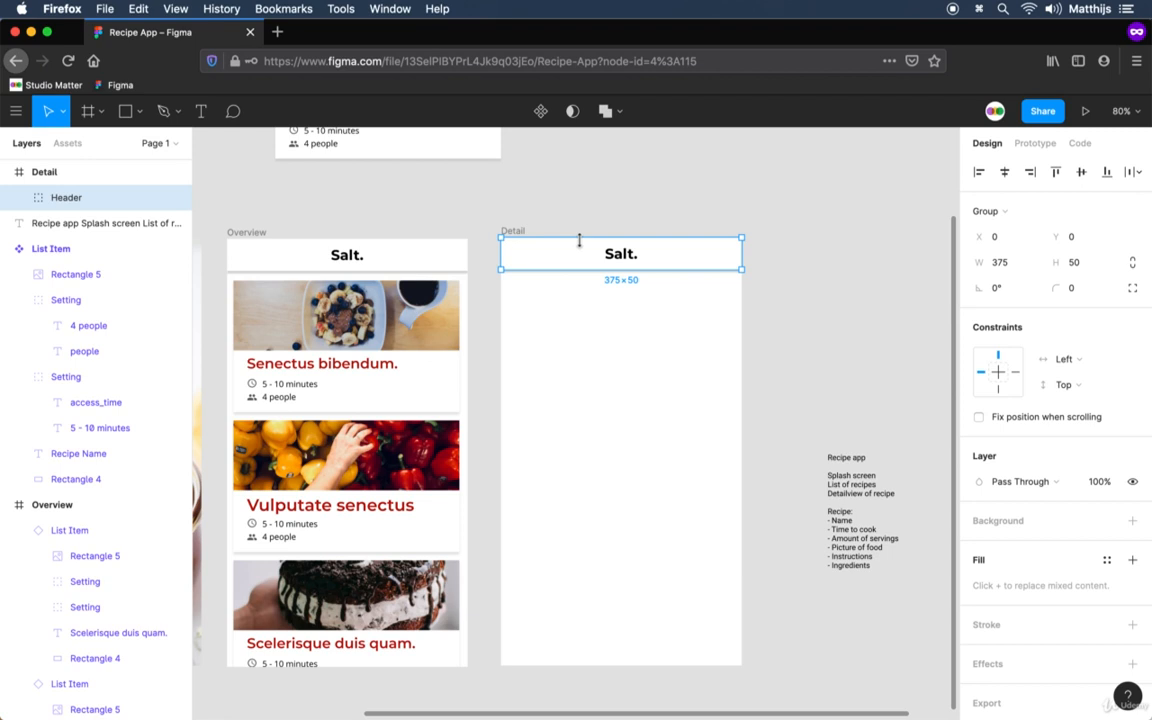
{"action": "key", "text": "Delete"}
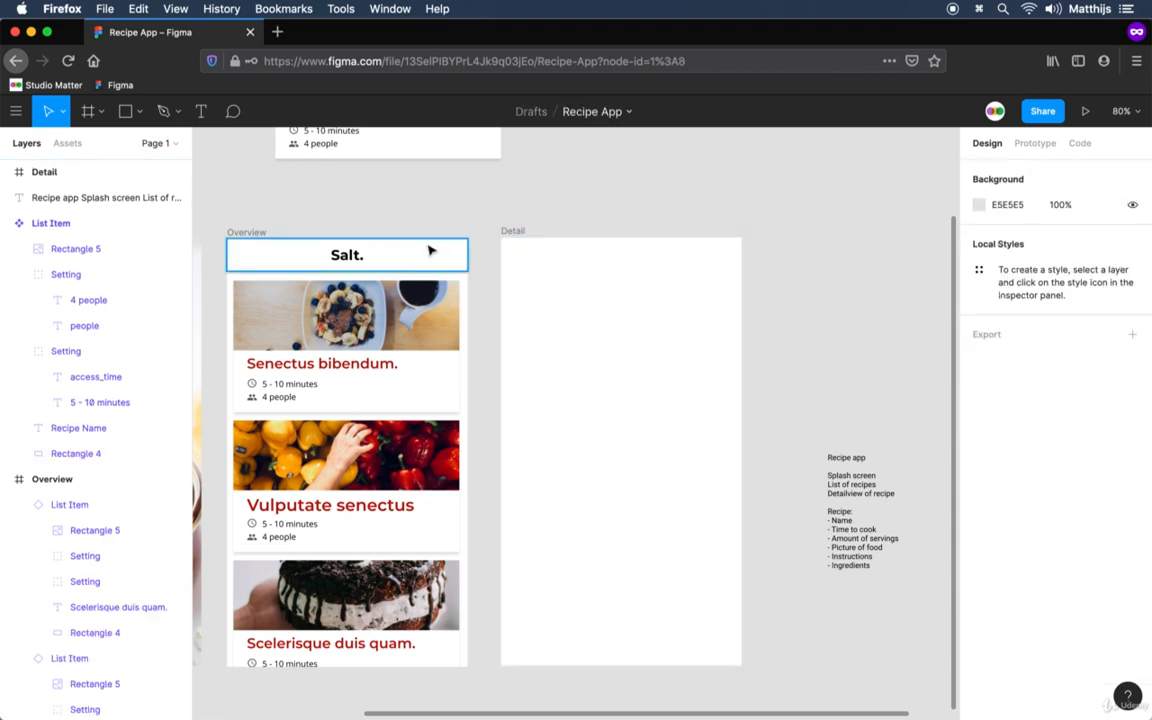
Turn the Overview frame's header group into a component and move it out beside the List Item component.
{"action": "left_click", "coordinate": [419, 246]}
{"action": "right_click", "coordinate": [408, 258]}
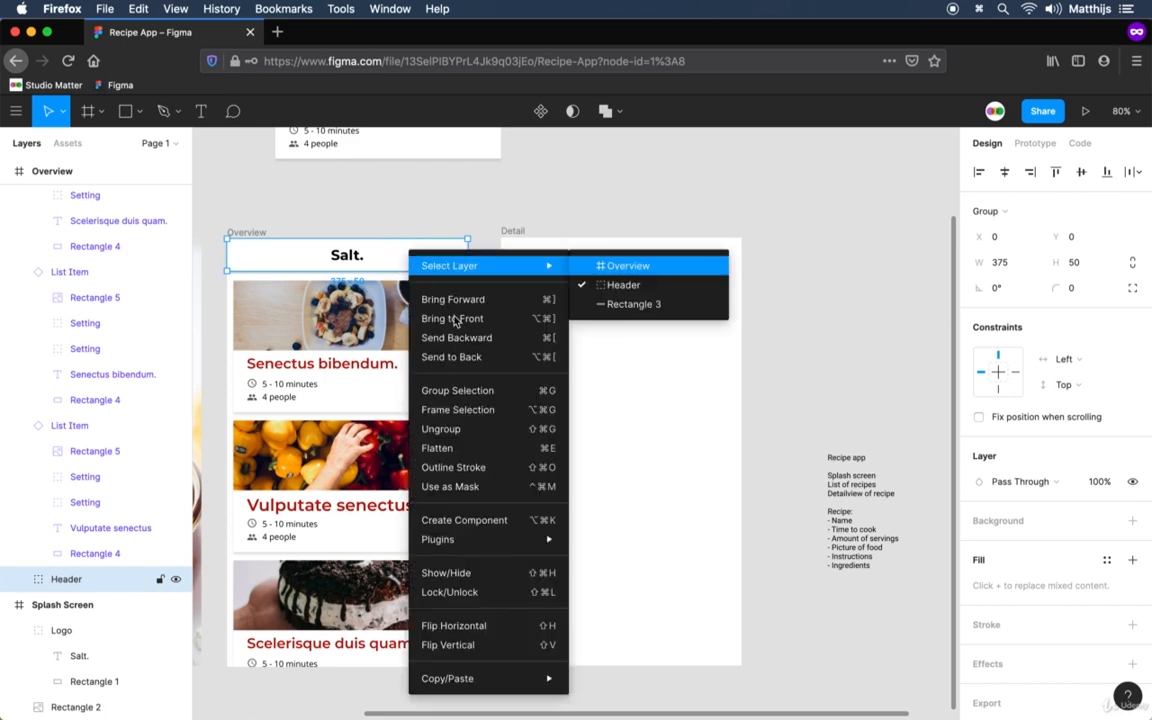
{"action": "left_click", "coordinate": [491, 521]}
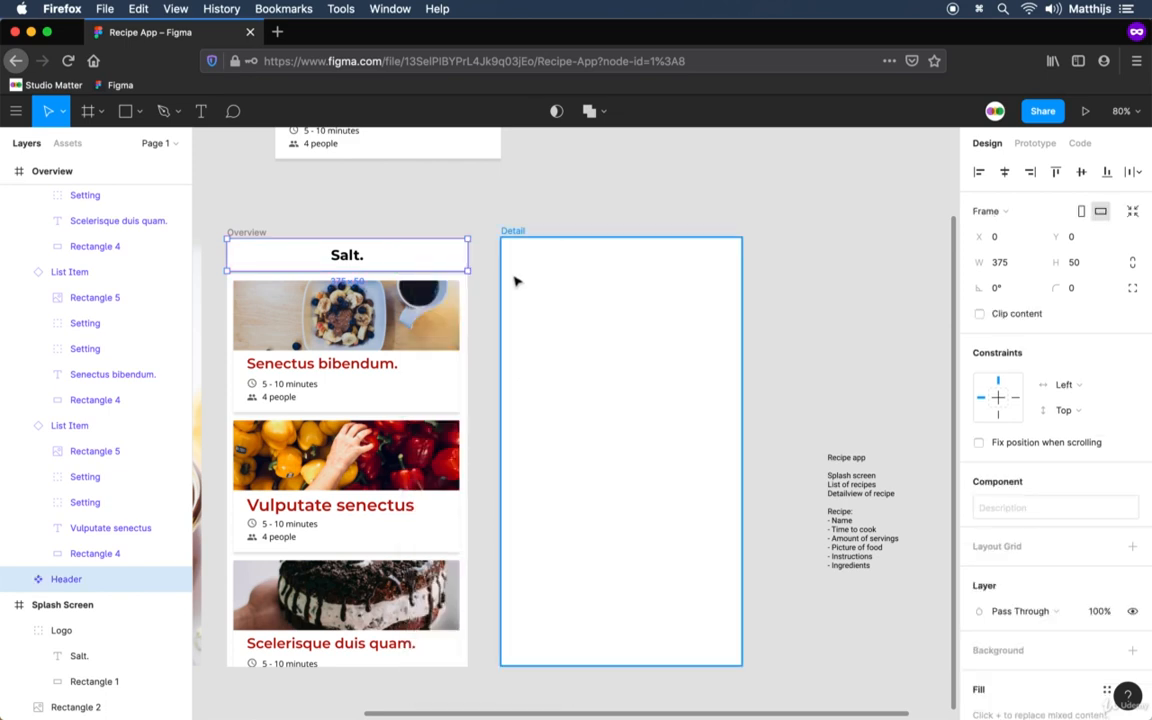
{"action": "scroll", "coordinate": [550, 350], "scroll_direction": "up", "scroll_amount": 5}
{"action": "scroll", "coordinate": [550, 350], "scroll_direction": "left", "scroll_amount": 2}
{"action": "left_click_drag", "start_coordinate": [522, 436], "coordinate": [830, 262]}
Paste an instance of the Header component into the Overview frame and align it to the frame's top.
{"action": "key", "text": "super+c"}
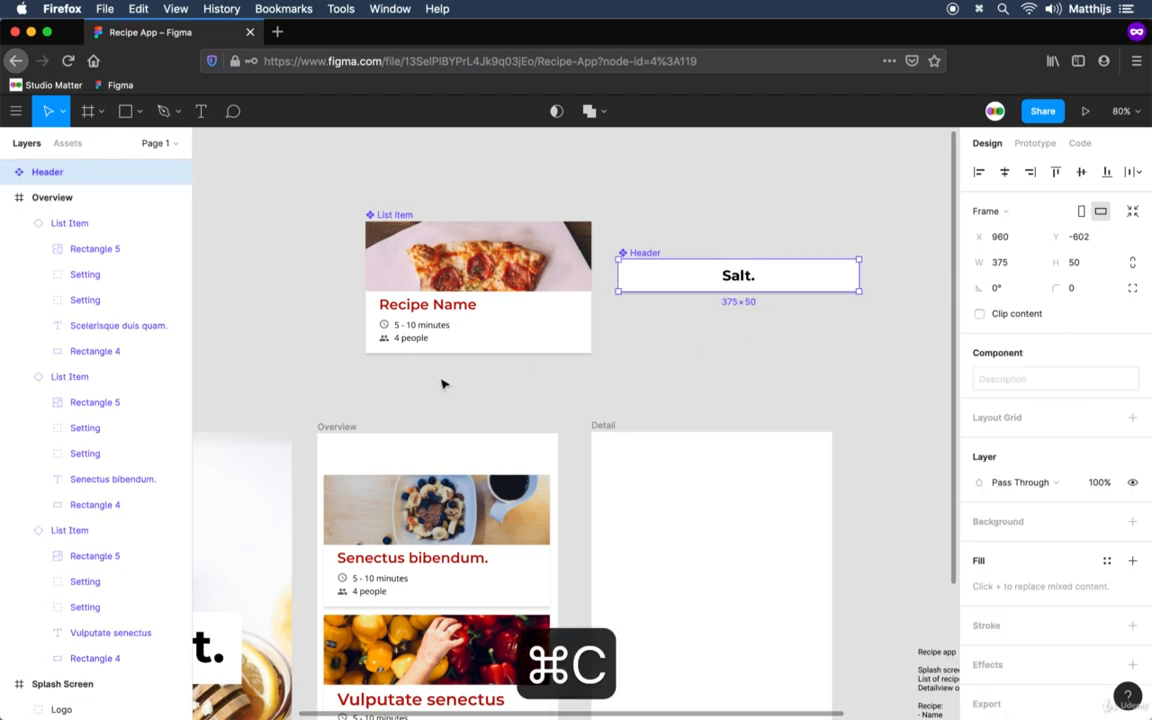
{"action": "left_click", "coordinate": [336, 428]}
{"action": "key", "text": "super+v"}
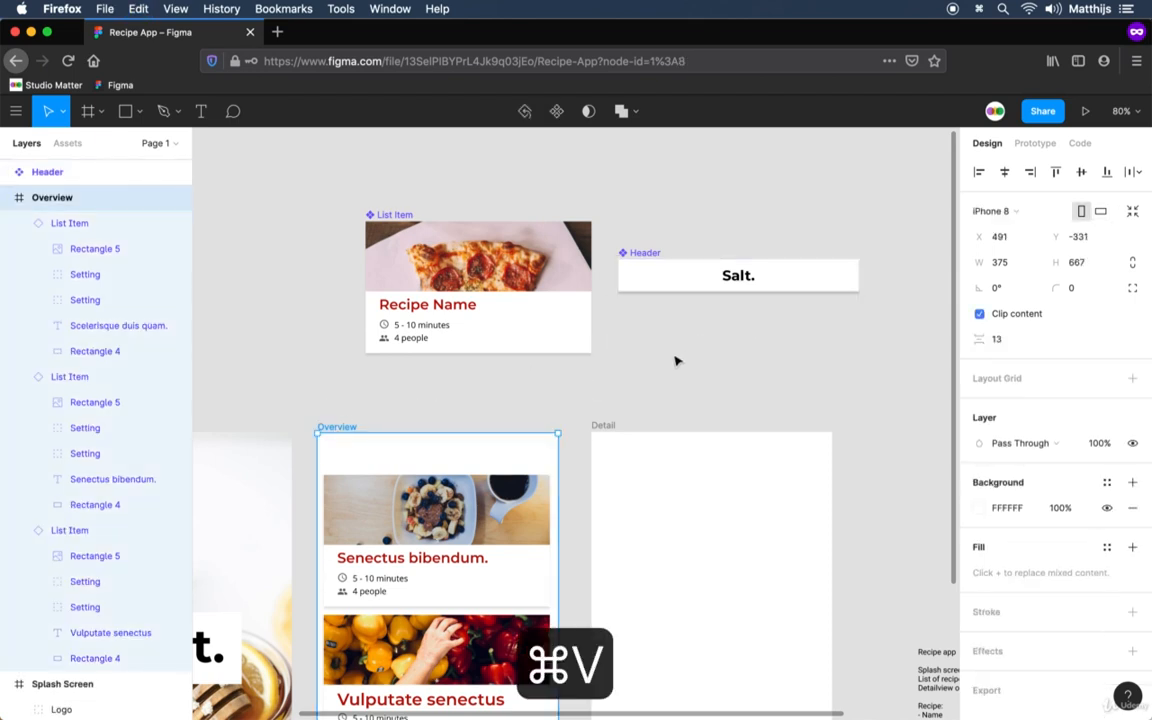
{"action": "left_click", "coordinate": [1055, 172]}
{"action": "left_click", "coordinate": [510, 405]}
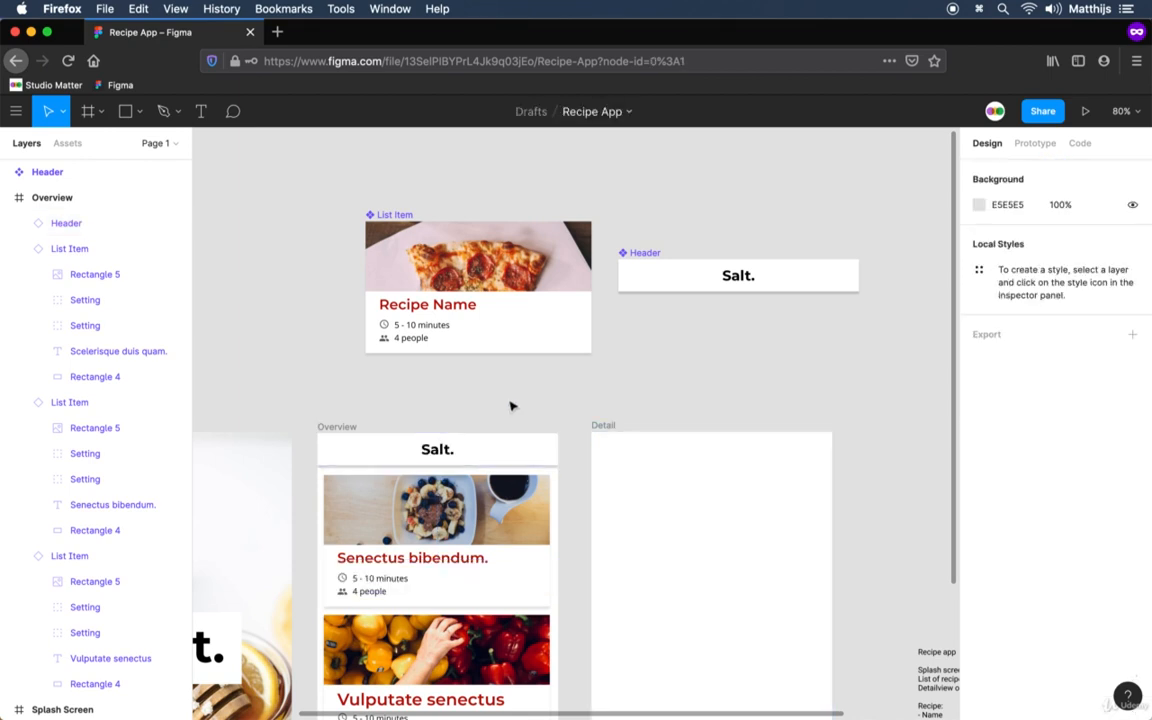
Place an instance of the Header component in the Detail frame and align it to the frame's top.
{"action": "scroll", "coordinate": [569, 446], "scroll_direction": "down", "scroll_amount": 3}
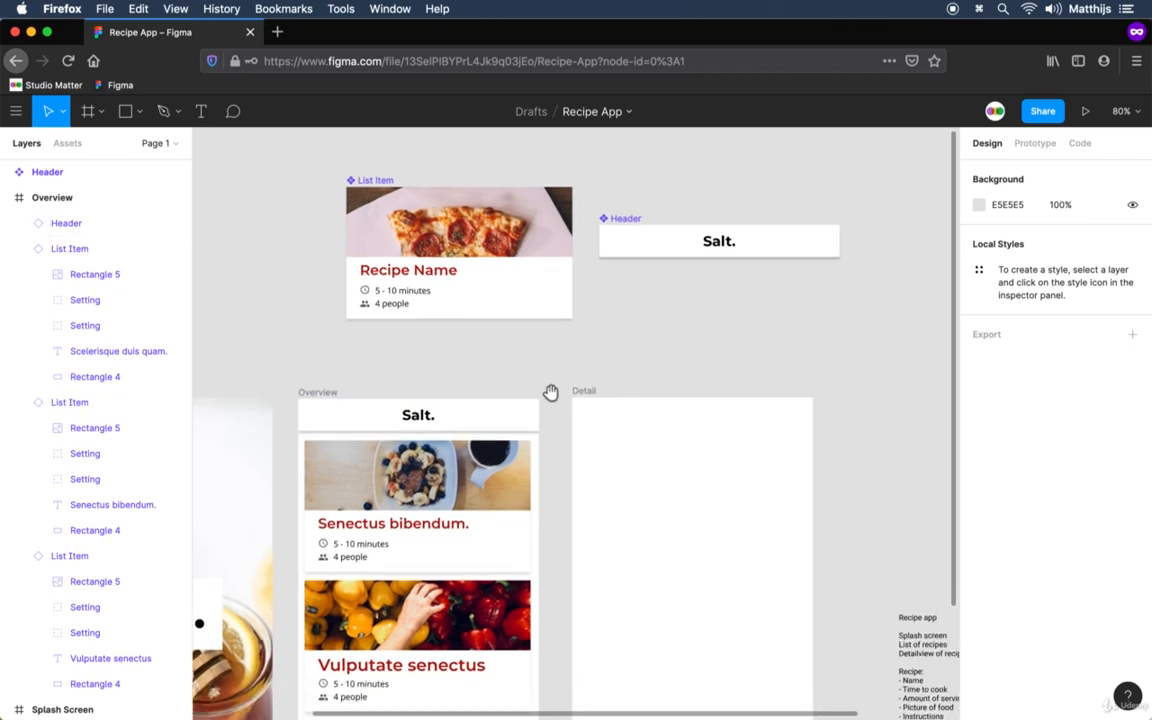
{"action": "left_click", "coordinate": [637, 227]}
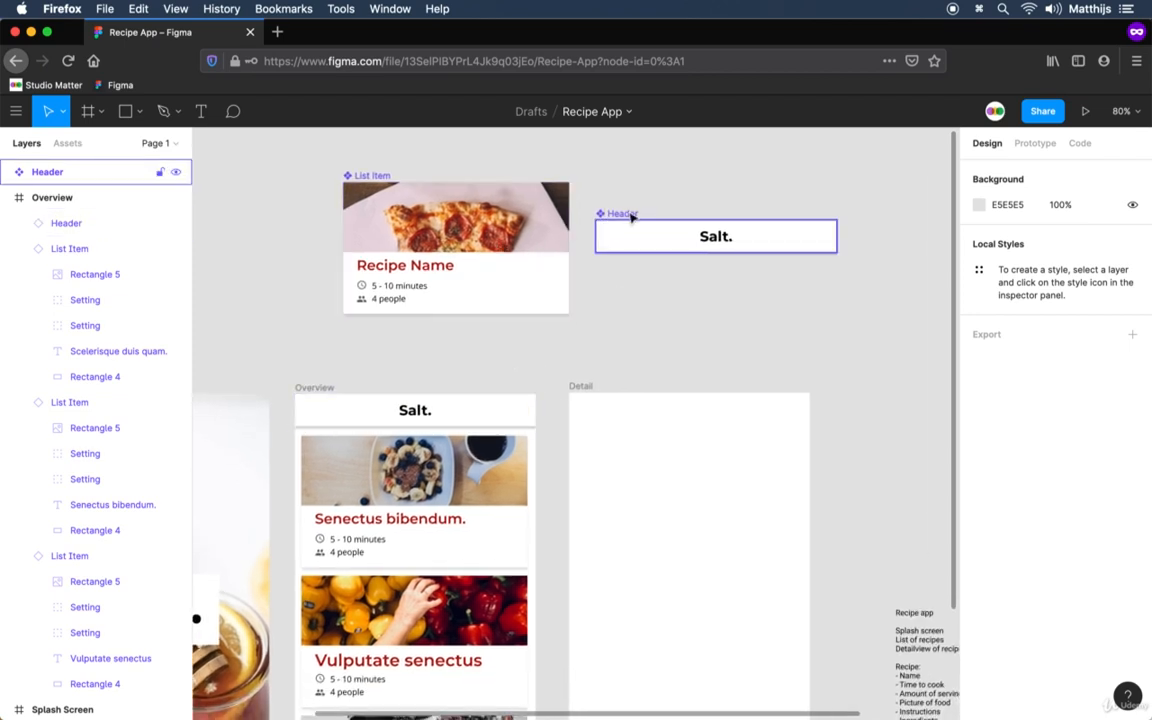
{"action": "key", "text": "super+c"}
{"action": "left_click", "coordinate": [581, 386]}
{"action": "key", "text": "super+v"}
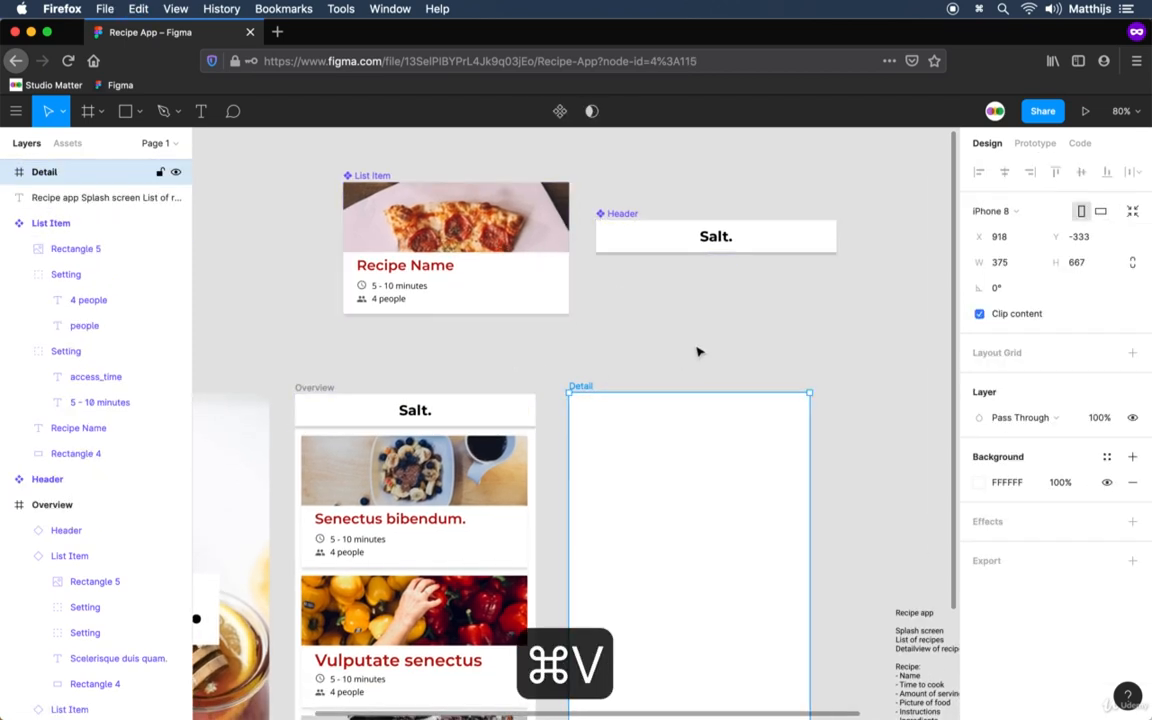
{"action": "left_click_drag", "start_coordinate": [797, 568], "coordinate": [720, 442]}
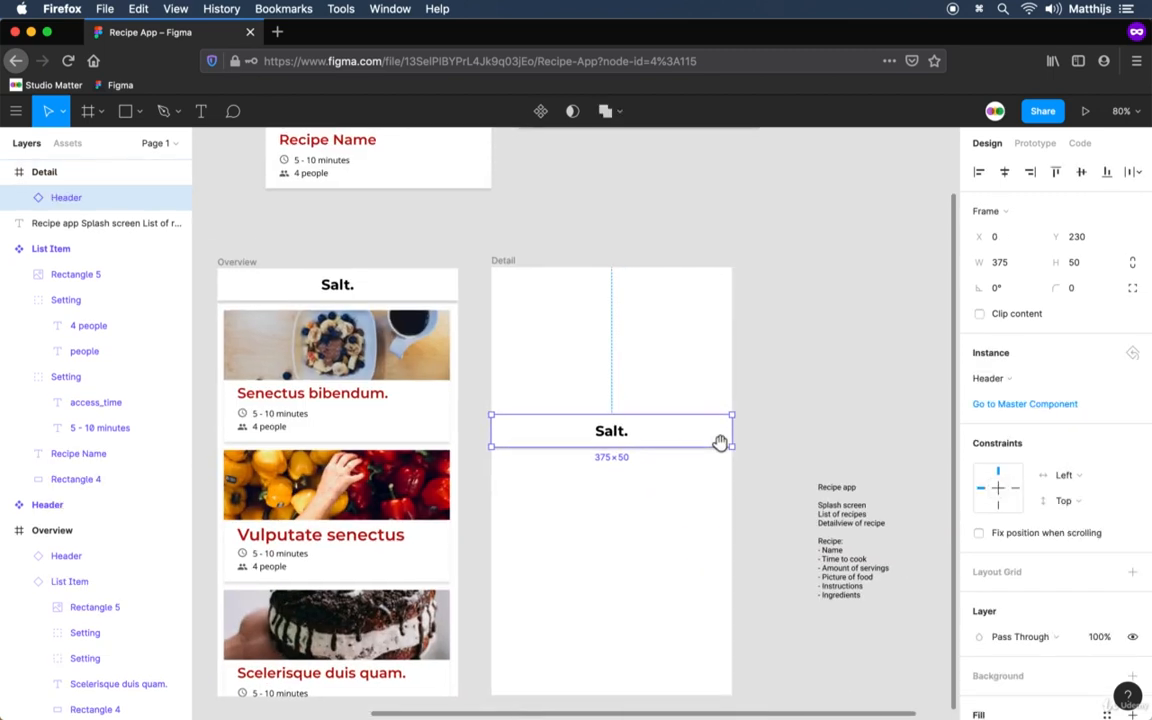
{"action": "left_click", "coordinate": [1055, 171]}
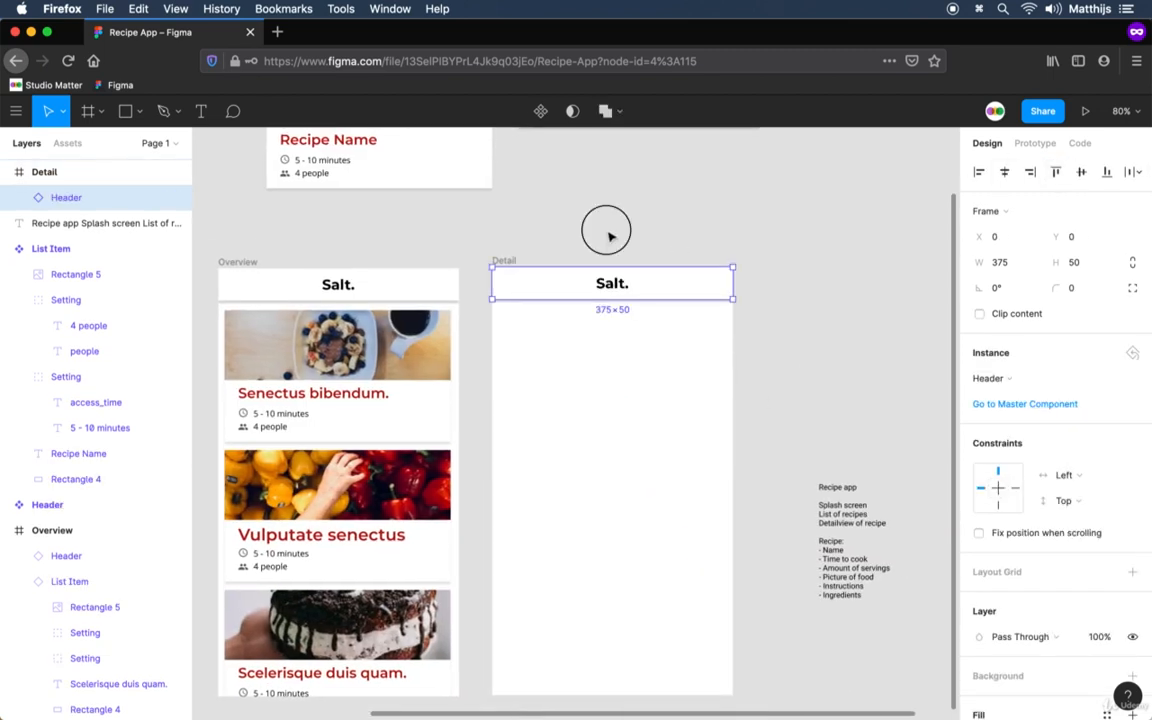
{"action": "left_click", "coordinate": [548, 212]}
{"action": "left_click_drag", "start_coordinate": [578, 250], "coordinate": [630, 278]}
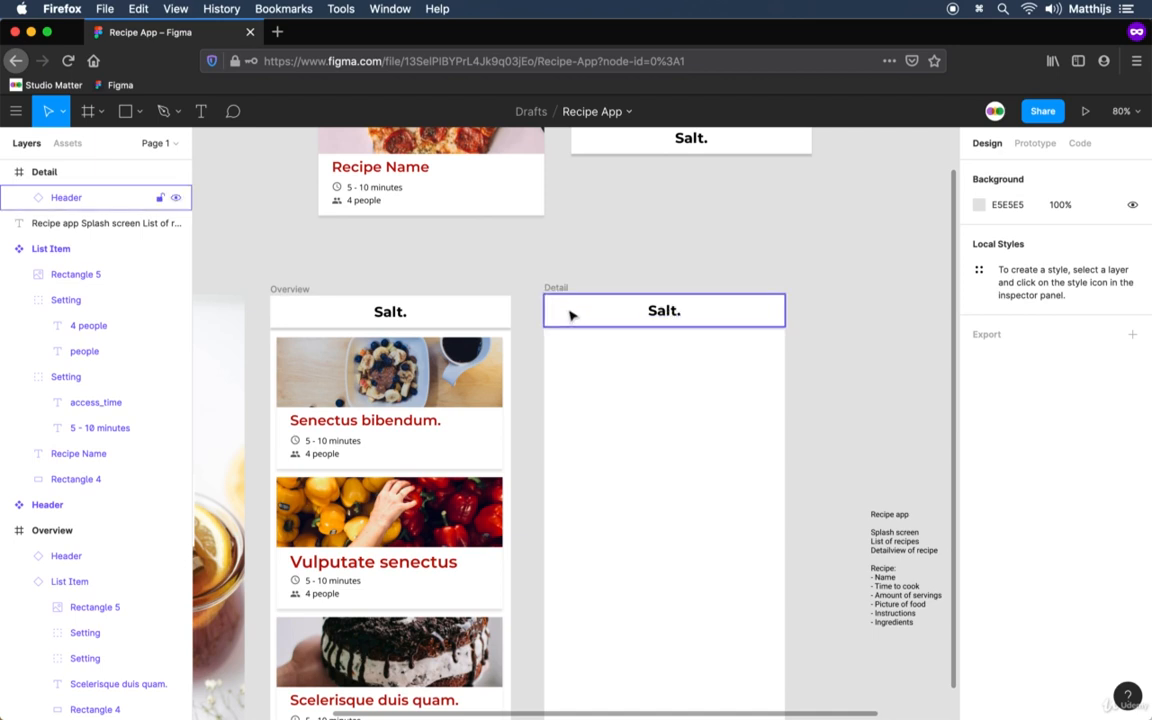
Open the Material Design icons page in a new browser tab and filter the icons by "left".
{"action": "left_click", "coordinate": [277, 31]}
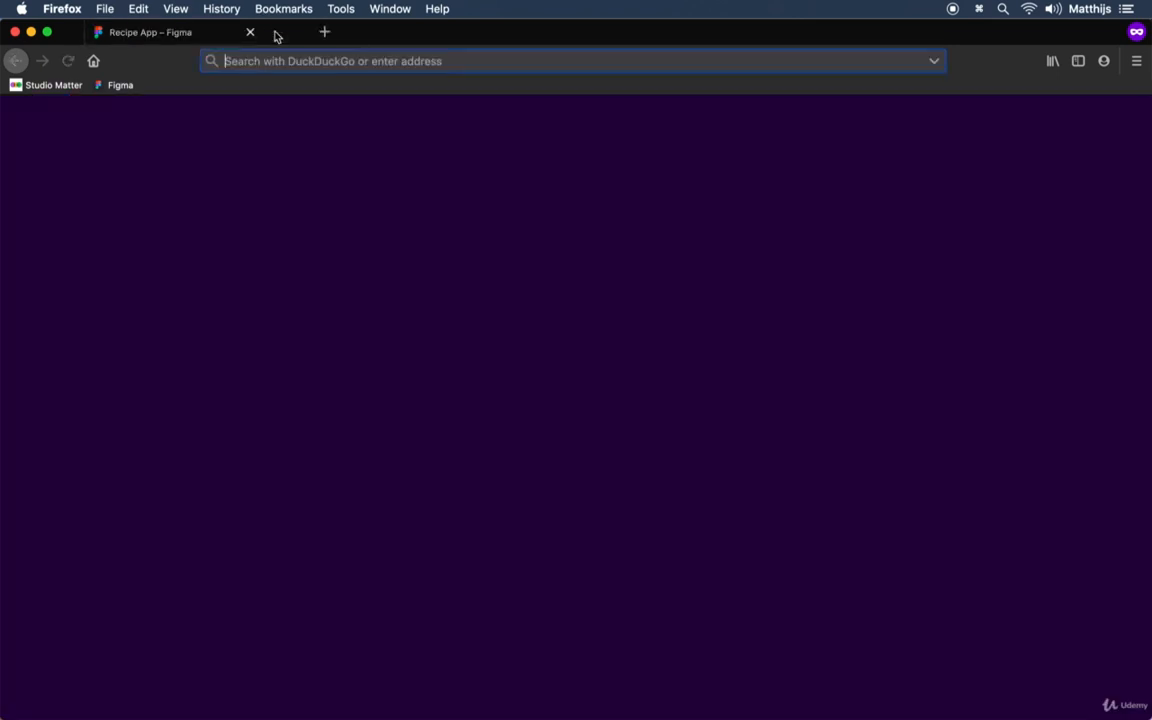
{"action": "type", "text": "material.io/"}
{"action": "key", "text": "Down"}
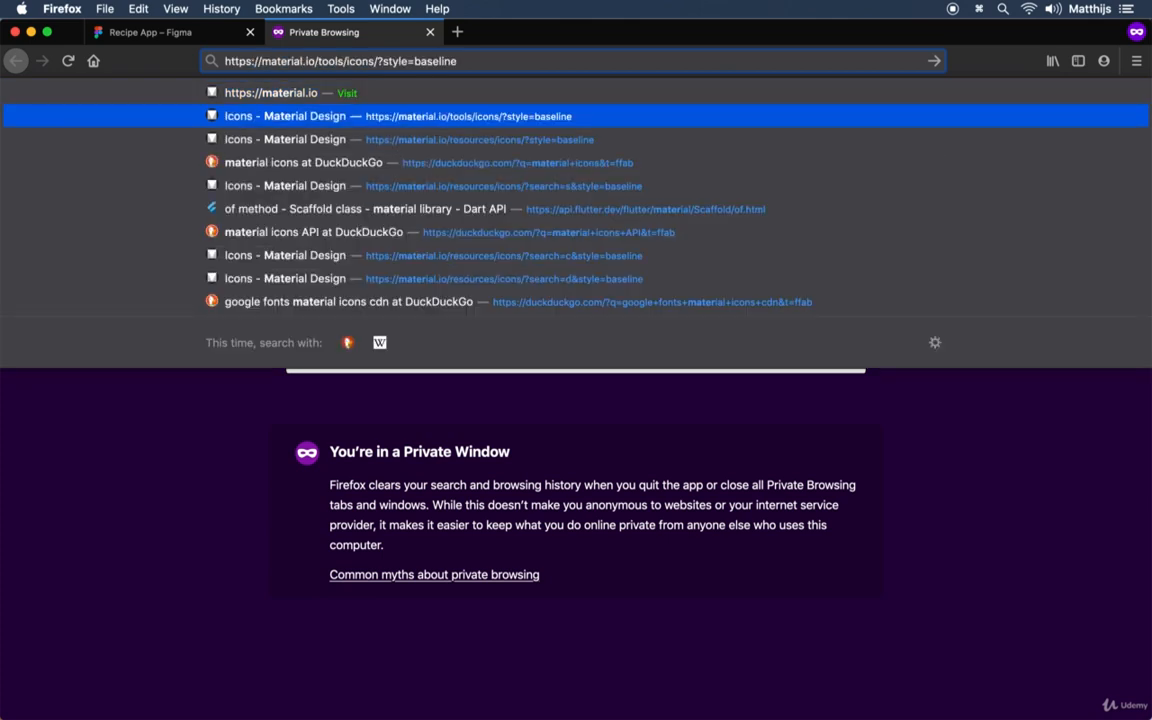
{"action": "key", "text": "Return"}
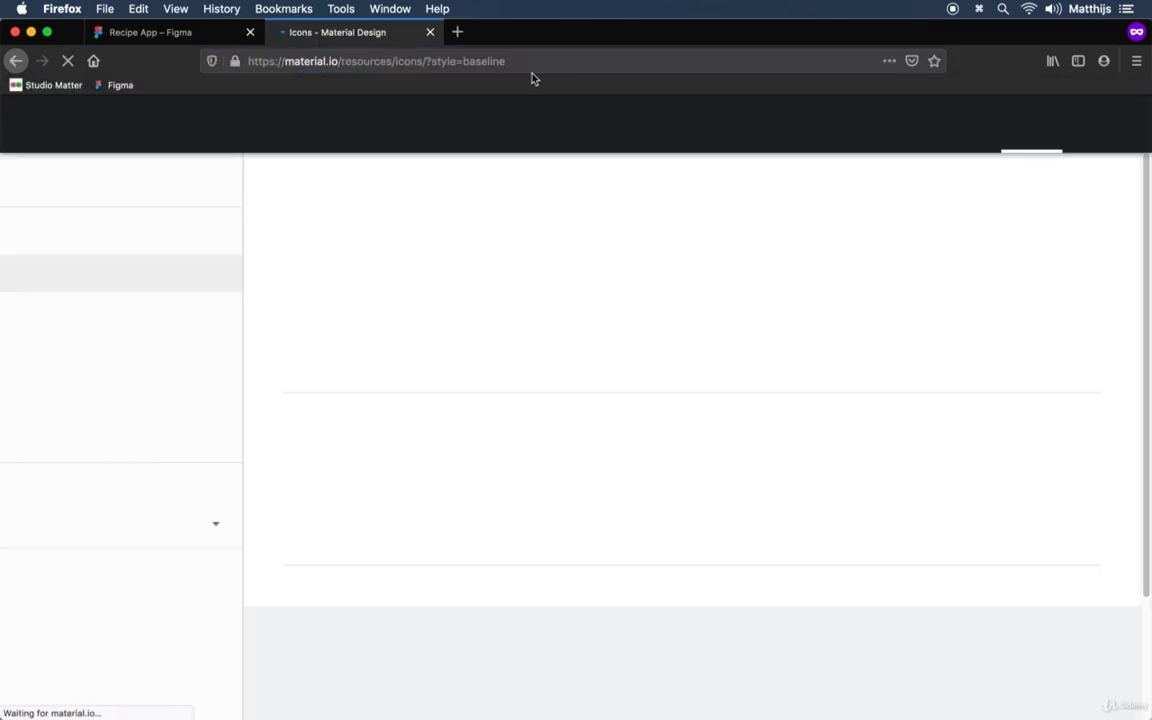
{"action": "left_click", "coordinate": [108, 183]}
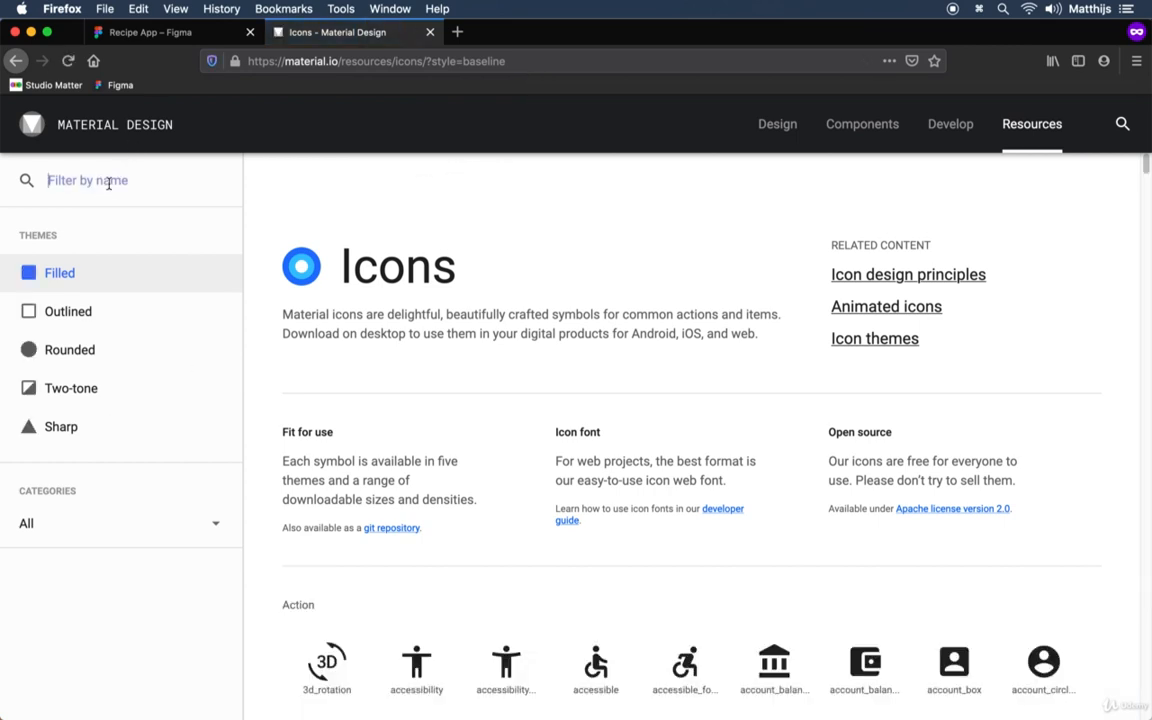
{"action": "type", "text": "left"}
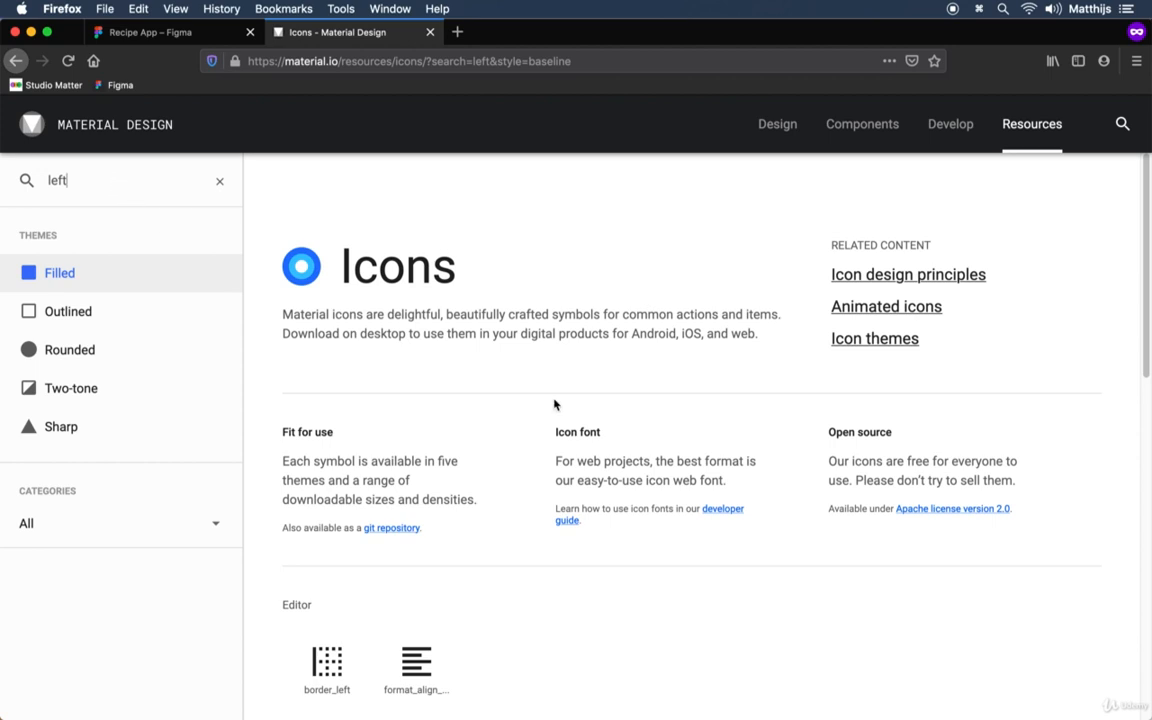
{"action": "scroll", "coordinate": [555, 404], "scroll_direction": "down", "scroll_amount": 10}
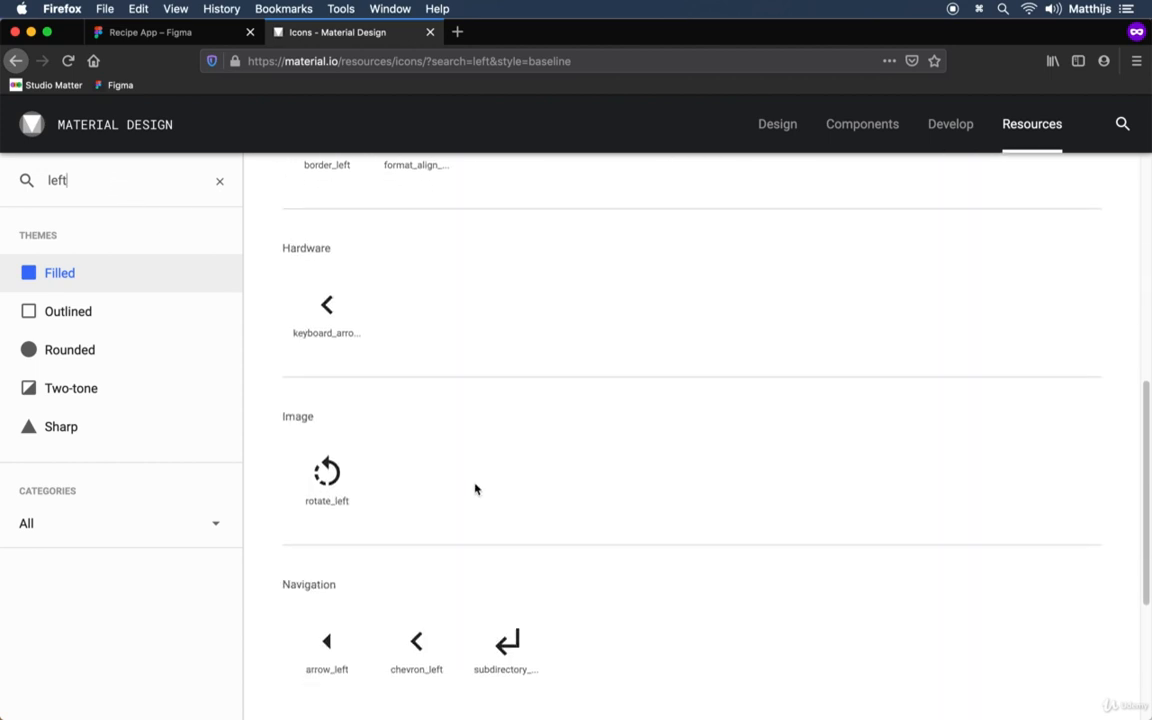
{"action": "scroll", "coordinate": [475, 488], "scroll_direction": "down", "scroll_amount": 3}
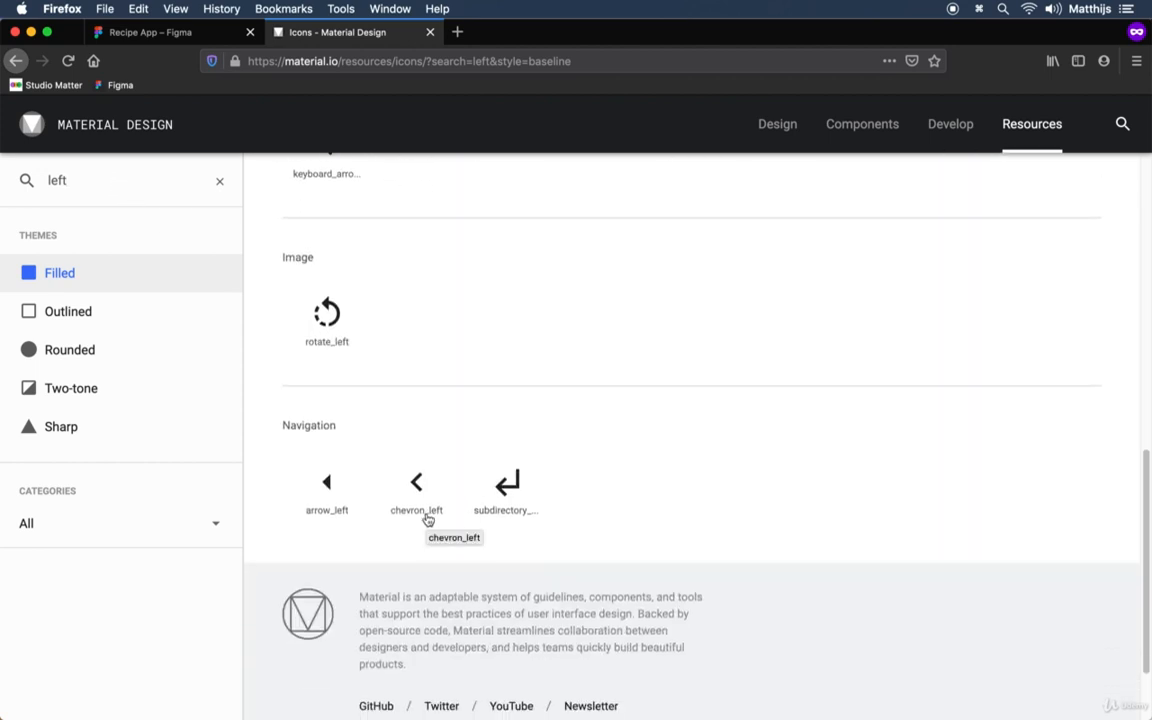
Switch back to Figma and add a text box about 56 × 29 reading "chevron_left" at the left of the Header component.
{"action": "left_click", "coordinate": [225, 30]}
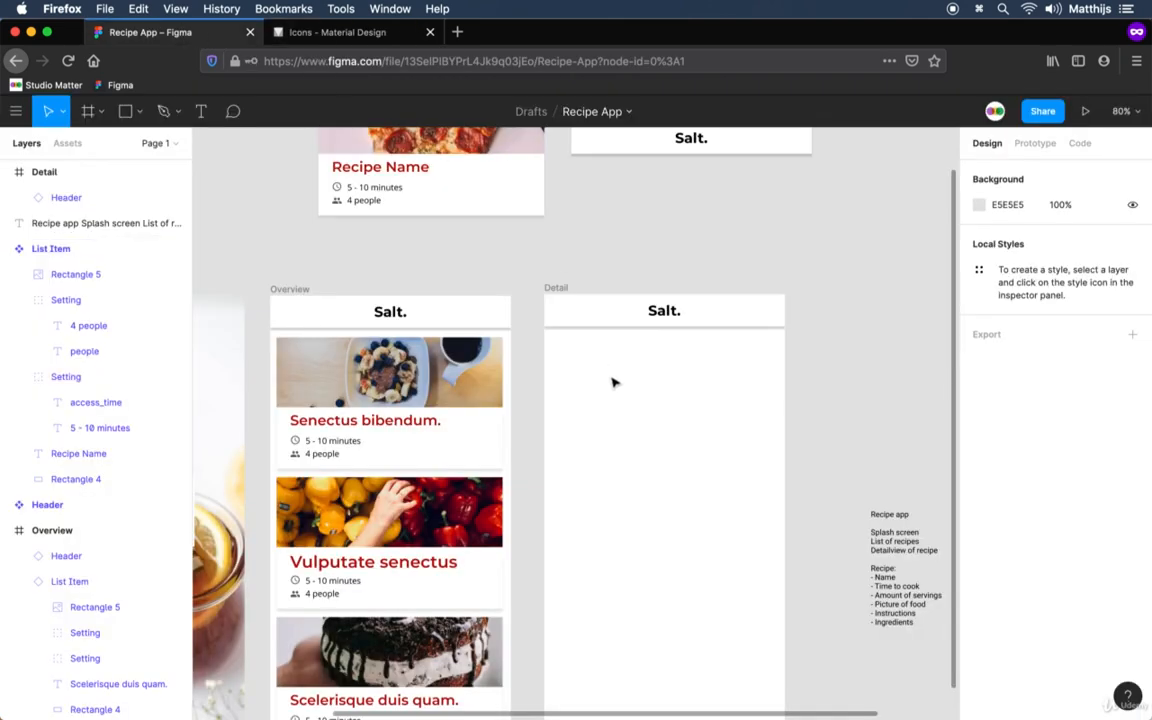
{"action": "scroll", "coordinate": [610, 383], "scroll_direction": "up", "scroll_amount": 3}
{"action": "scroll", "coordinate": [610, 383], "scroll_direction": "right", "scroll_amount": 3}
{"action": "left_click", "coordinate": [517, 225]}
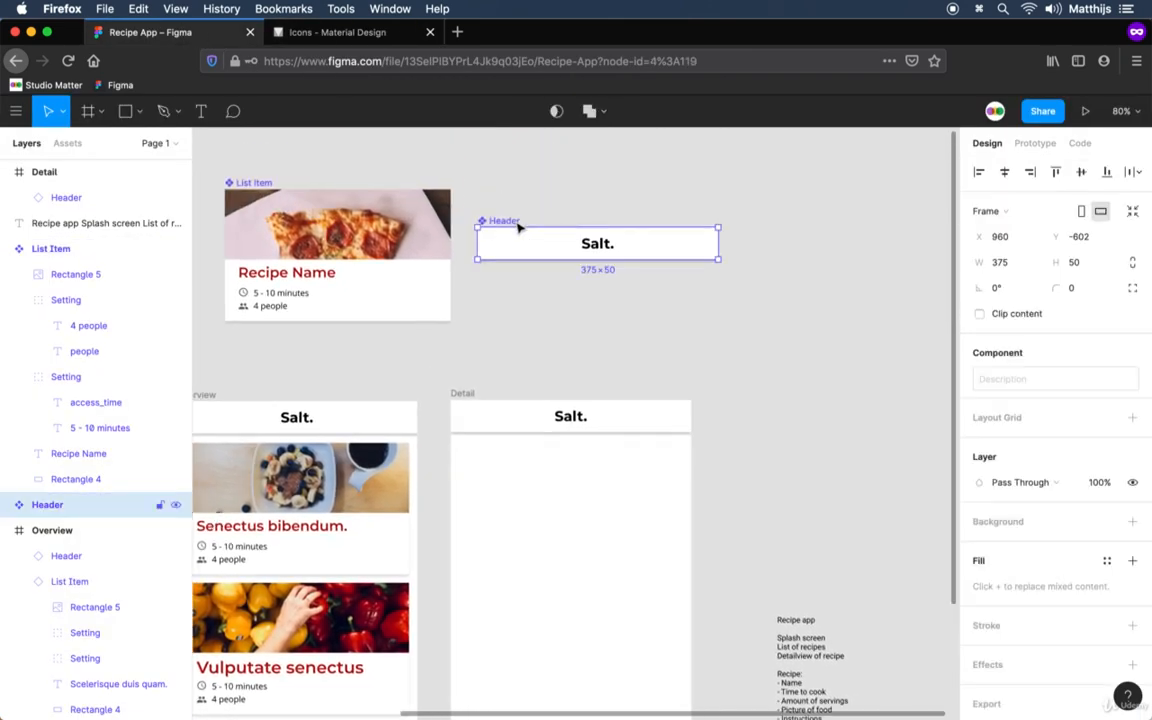
{"action": "scroll", "coordinate": [517, 227], "scroll_direction": "up", "scroll_amount": 5}
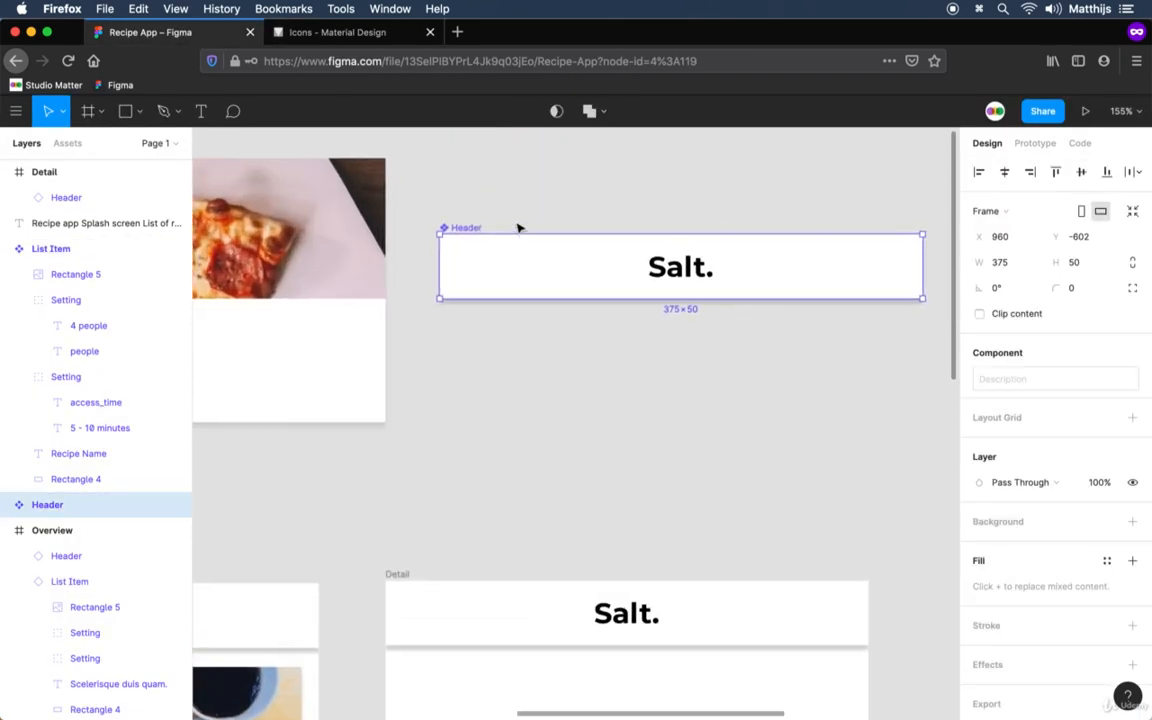
{"action": "scroll", "coordinate": [517, 228], "scroll_direction": "up", "scroll_amount": 3}
{"action": "key", "text": "t"}
{"action": "left_click_drag", "start_coordinate": [445, 255], "coordinate": [538, 300]}
{"action": "type", "text": "chevron"}
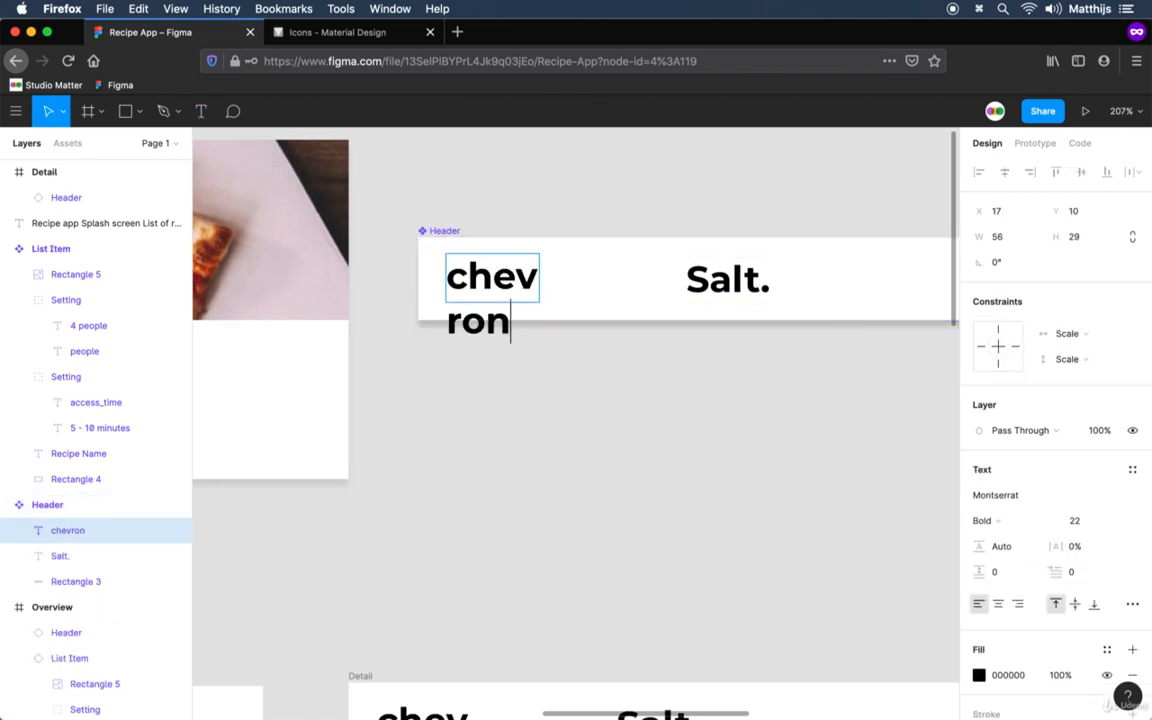
{"action": "type", "text": "_left"}
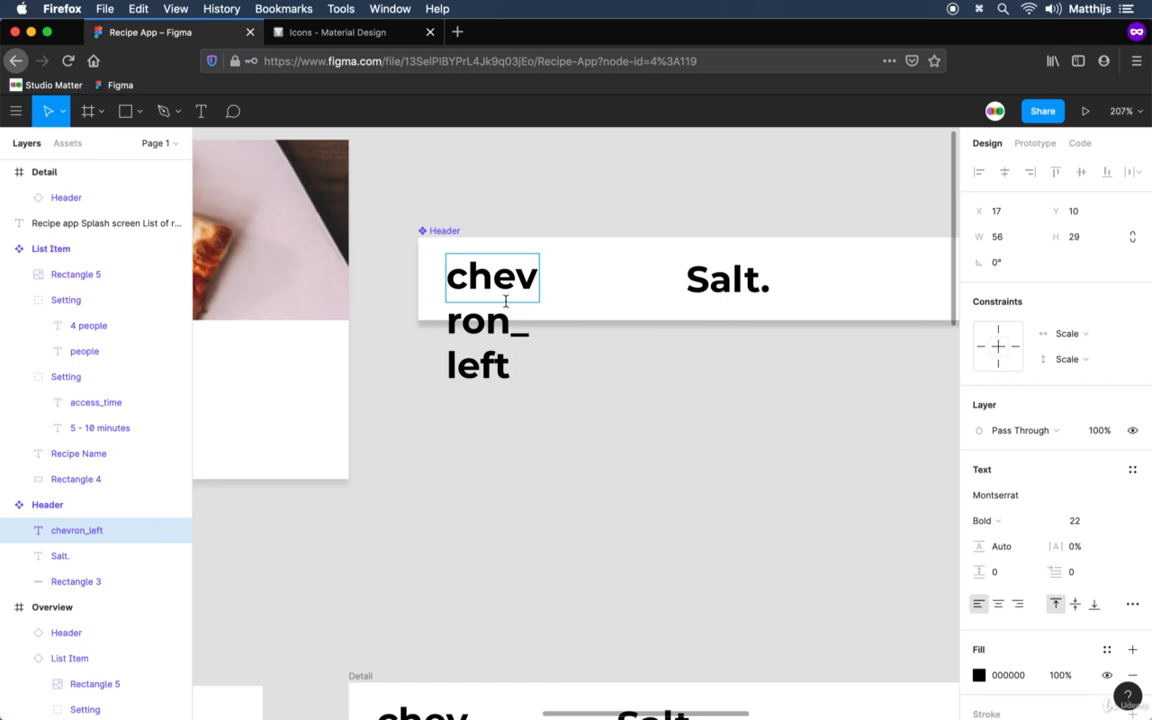
Set the font of the chevron_left text to Material Icons.
{"action": "key", "text": "super+a"}
{"action": "left_click", "coordinate": [1004, 497]}
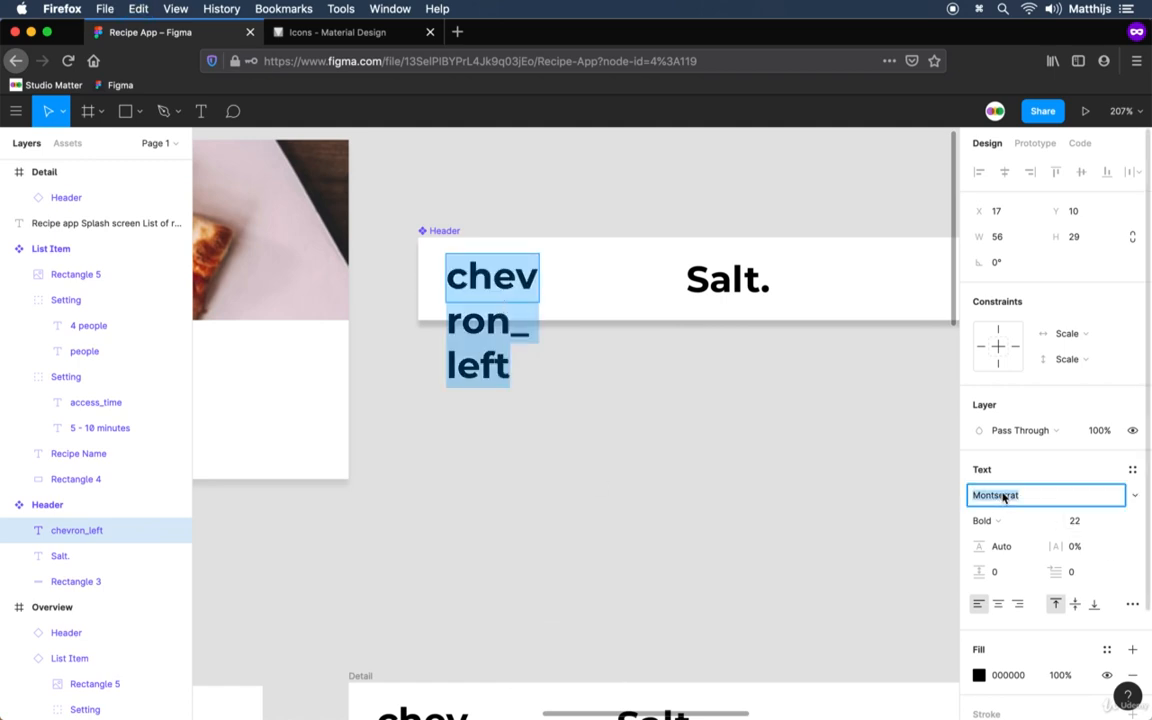
{"action": "type", "text": "Material Icons"}
{"action": "key", "text": "Return"}
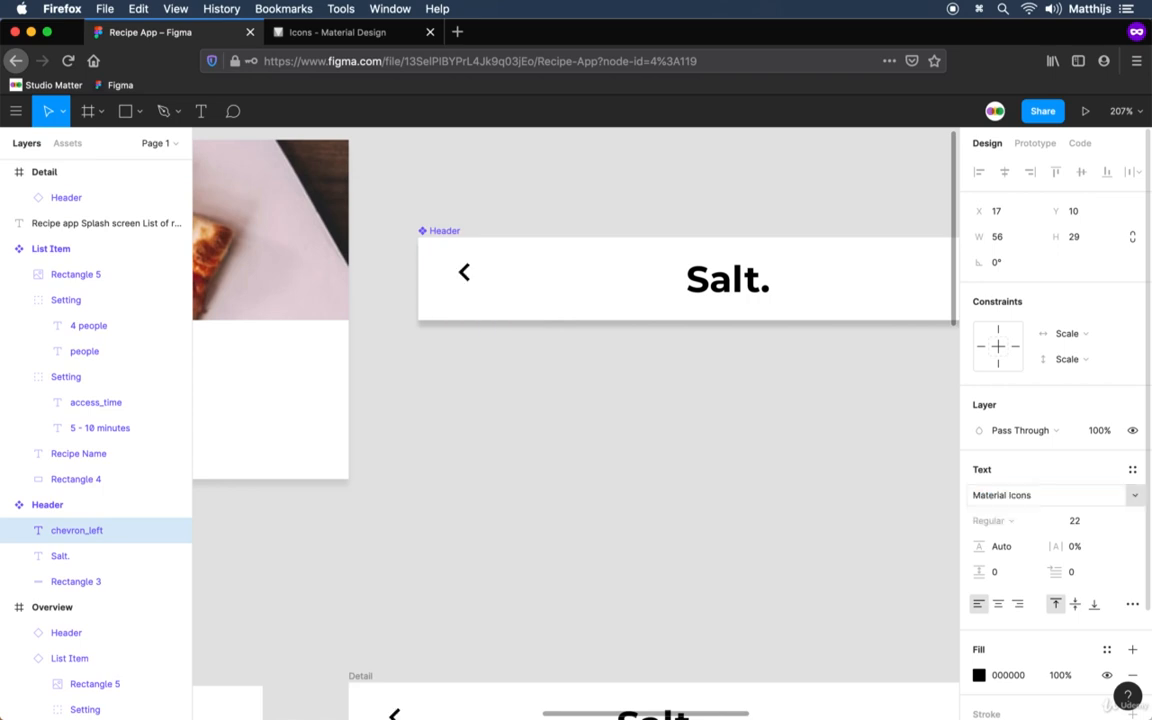
Shrink the chevron_left text box to fit its icon at 22 × 22 and center it vertically in the Header component.
{"action": "key", "text": "Escape"}
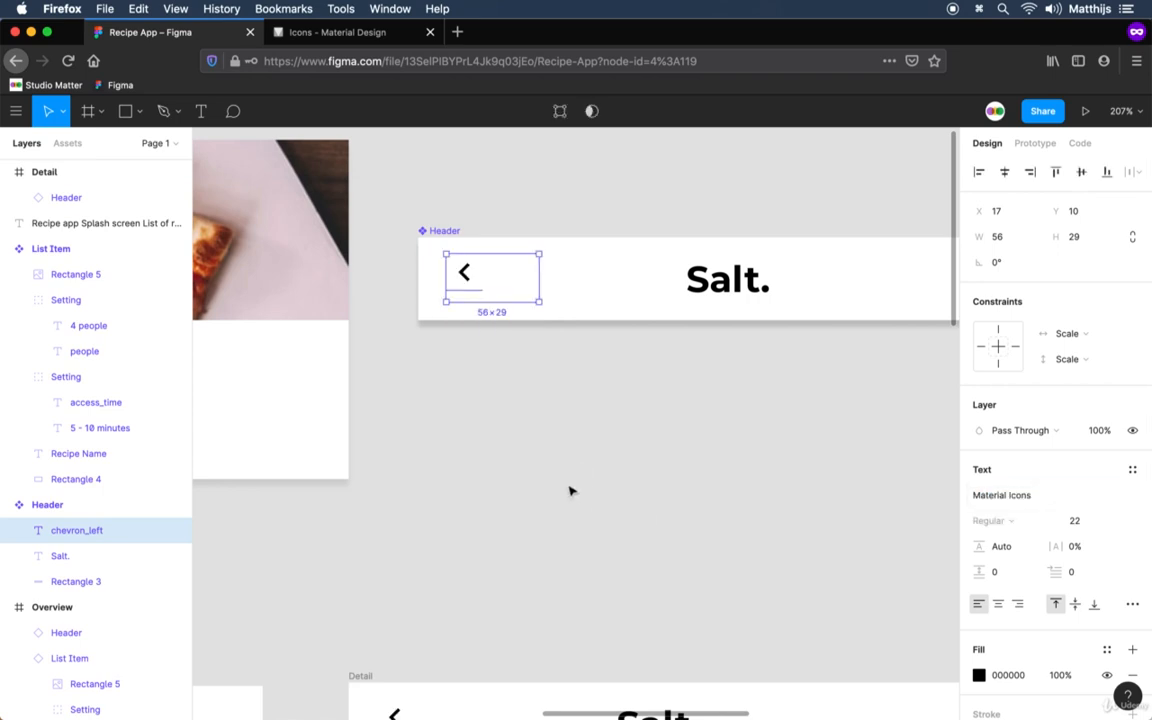
{"action": "double_click", "coordinate": [539, 301]}
{"action": "left_click_drag", "start_coordinate": [464, 272], "coordinate": [464, 279]}
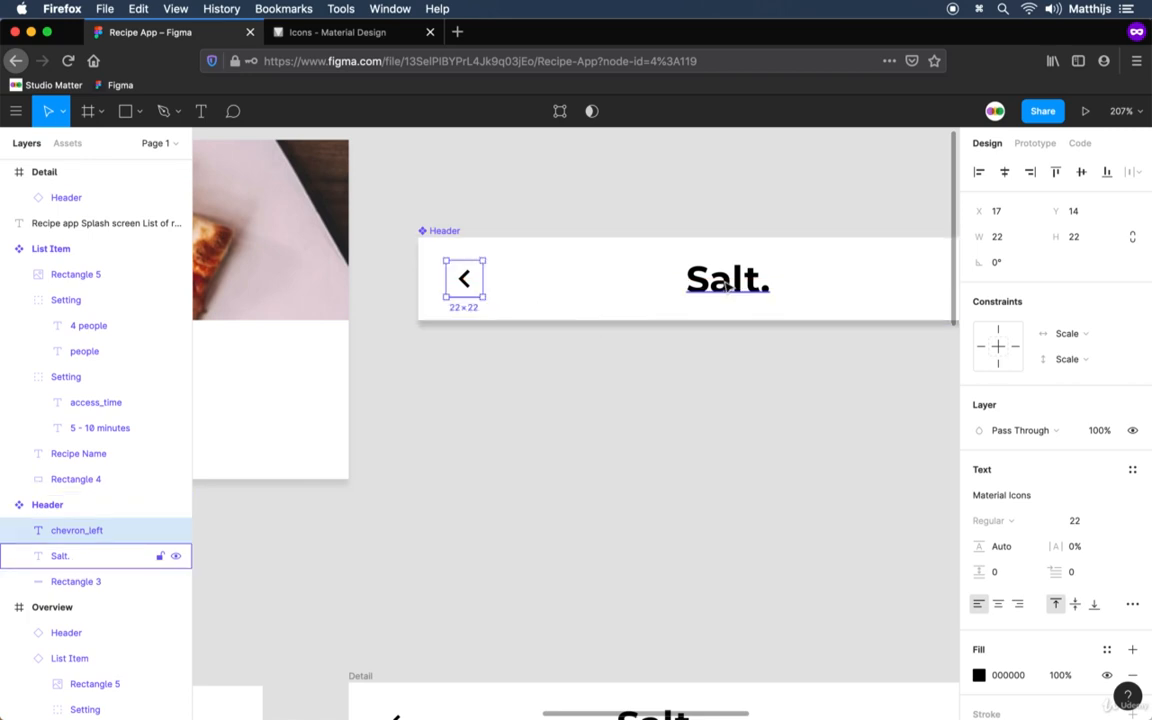
Shift the chevron icon left in the Header component until its left spacing matches its 14 px top spacing.
{"action": "key", "text": "alt"}
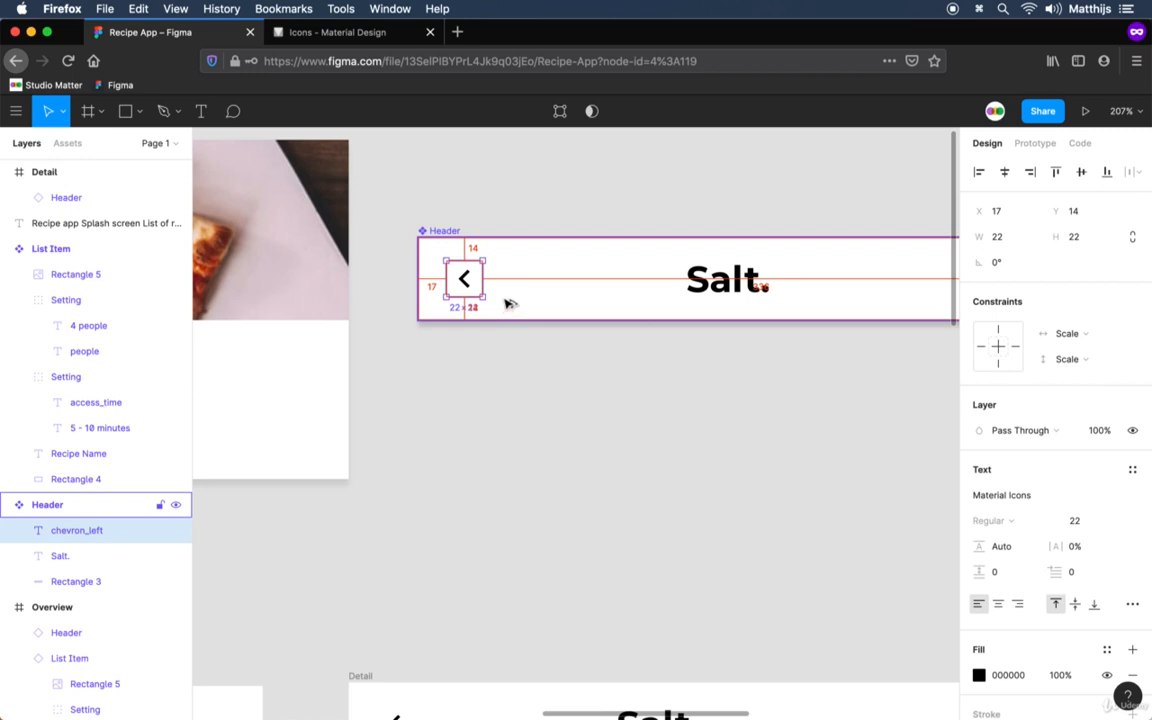
{"action": "key", "text": "alt"}
{"action": "key", "text": "Left"}
{"action": "key", "text": "Left"}
{"action": "key", "text": "Left"}
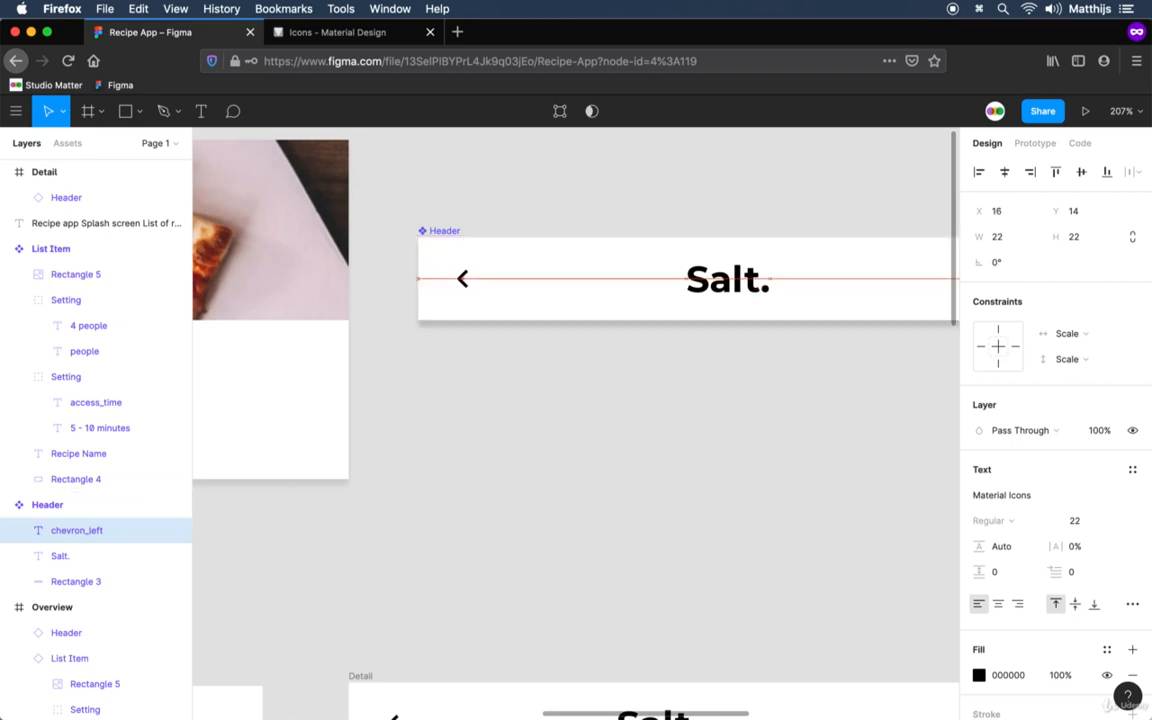
{"action": "key", "text": "alt"}
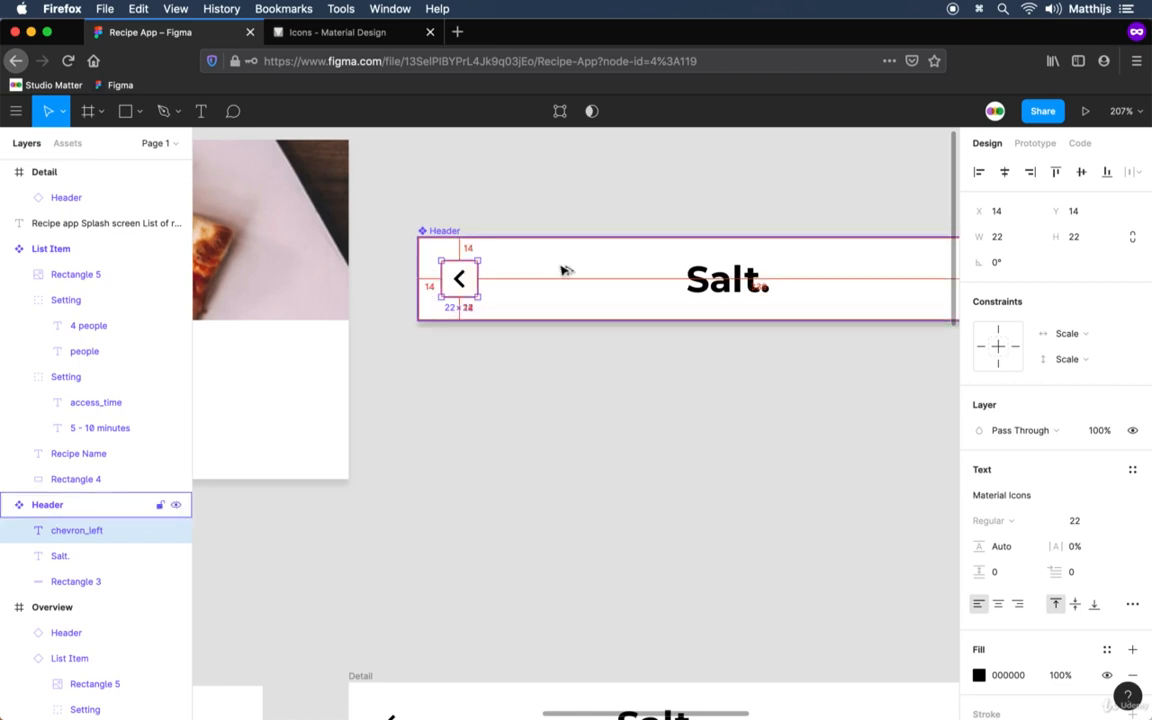
{"action": "left_click", "coordinate": [530, 440]}
Clear the chevron_left text from the Header instance in the Overview frame.
{"action": "left_click_drag", "start_coordinate": [607, 537], "coordinate": [856, 248]}
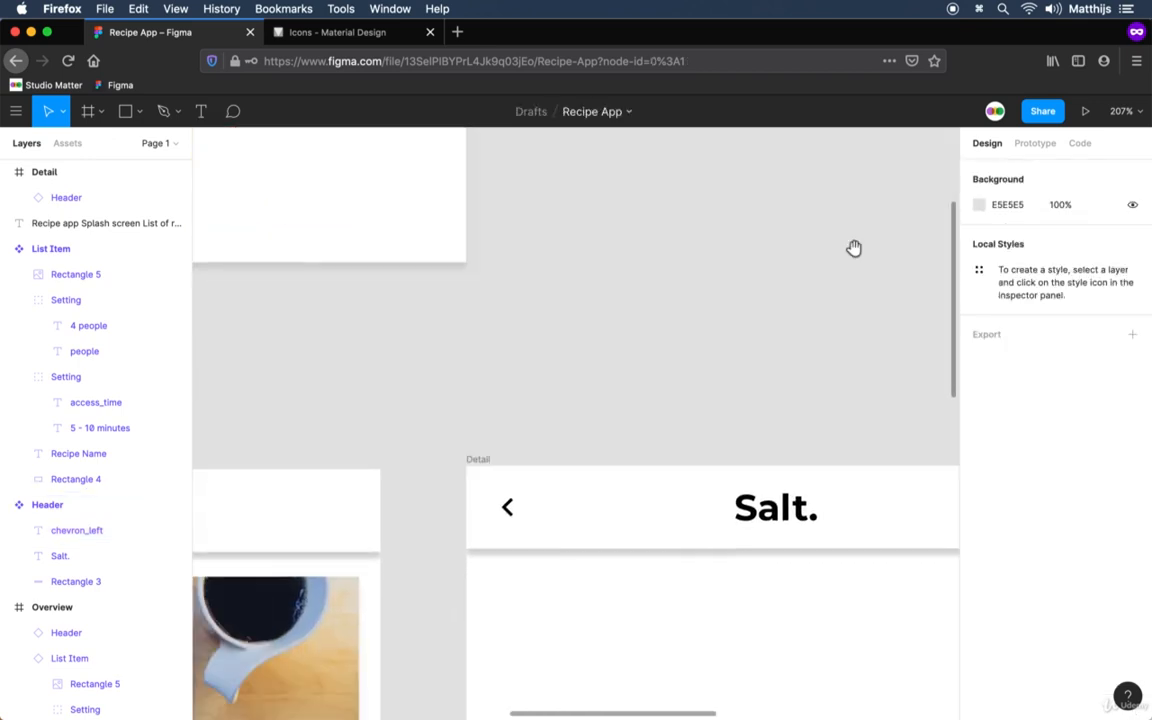
{"action": "scroll", "coordinate": [709, 501], "scroll_direction": "down", "scroll_amount": 2}
{"action": "scroll", "coordinate": [708, 501], "scroll_direction": "down", "scroll_amount": 3}
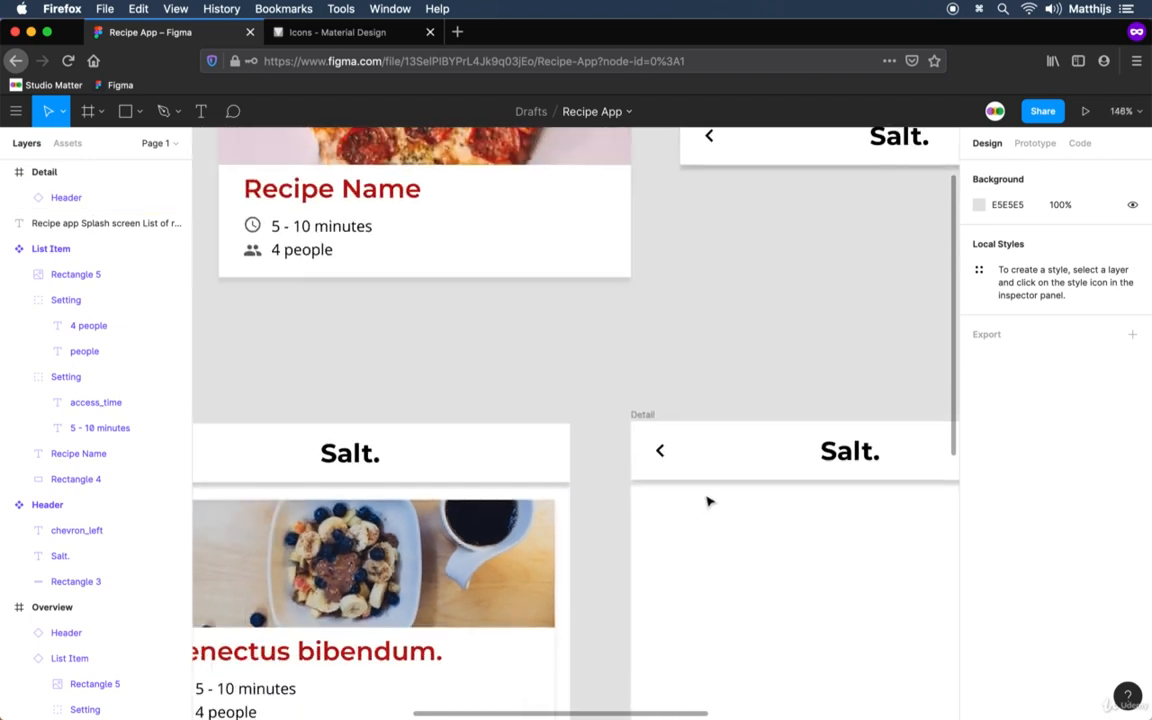
{"action": "left_click_drag", "start_coordinate": [673, 473], "coordinate": [903, 344]}
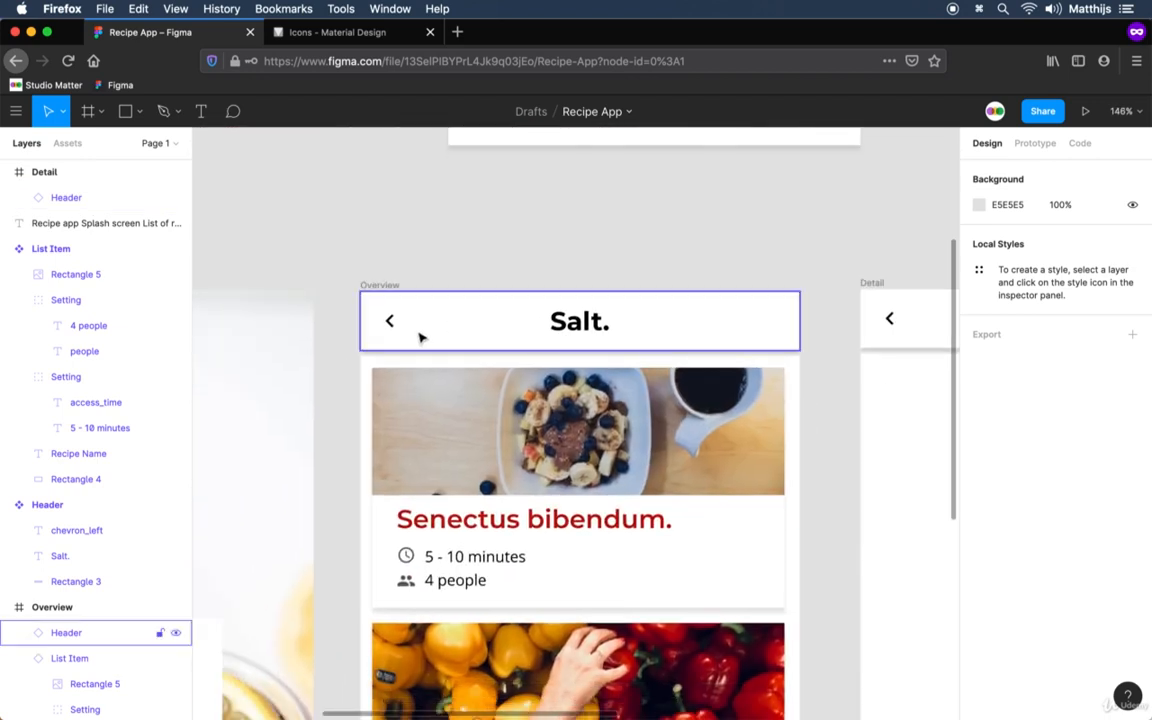
{"action": "left_click_drag", "start_coordinate": [779, 432], "coordinate": [648, 375]}
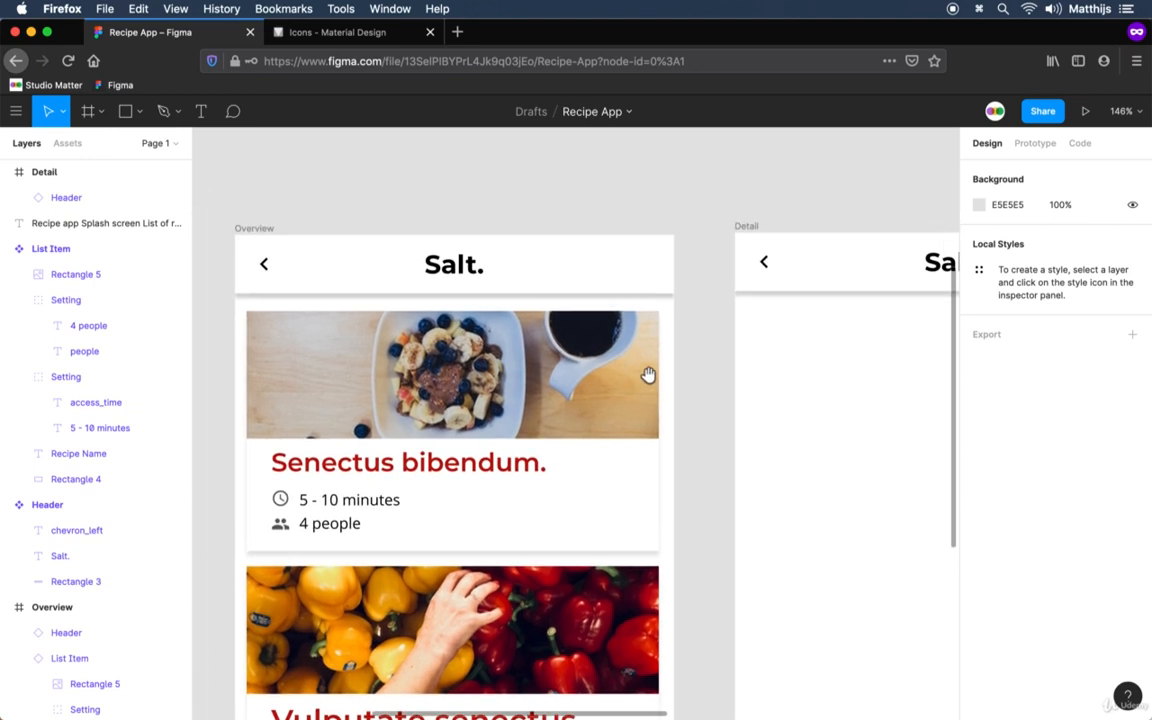
{"action": "left_click", "coordinate": [266, 267]}
{"action": "key", "text": "Return"}
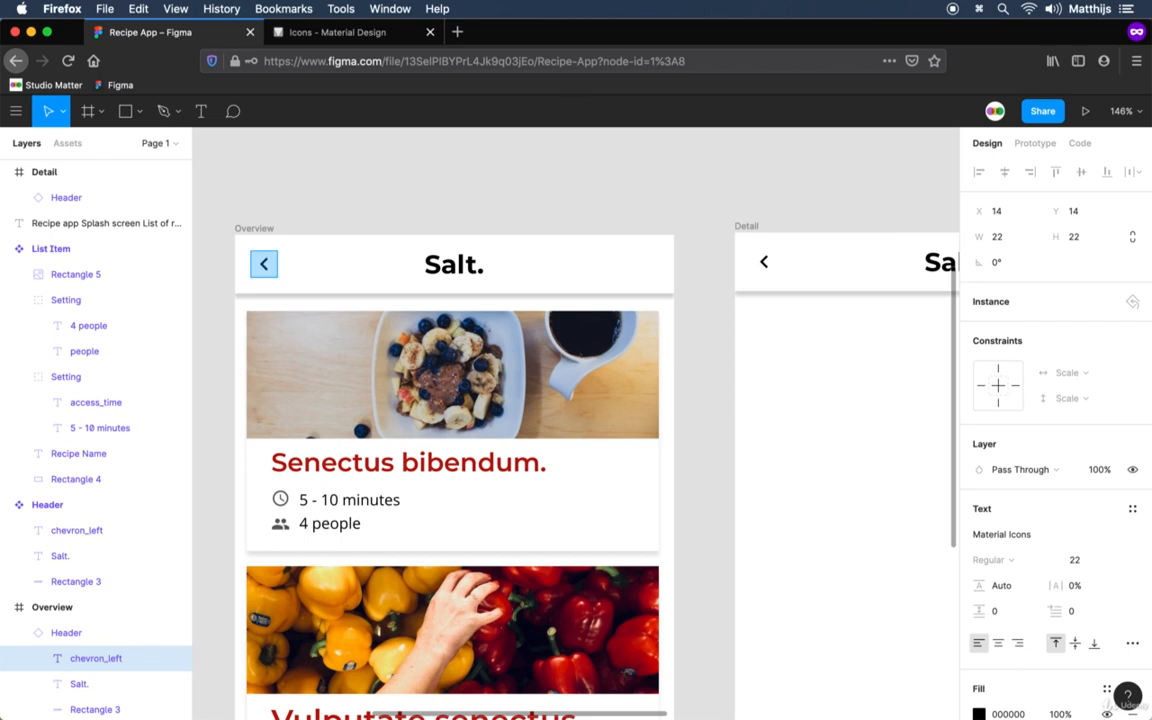
{"action": "key", "text": "BackSpace"}
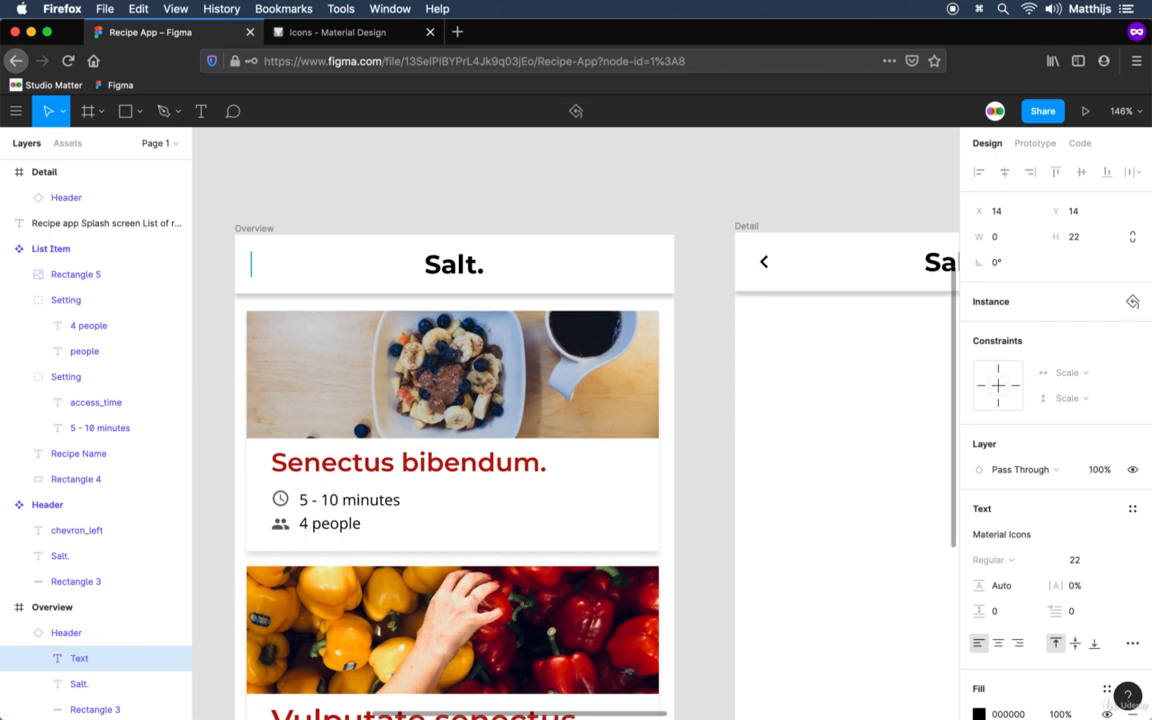
{"action": "left_click", "coordinate": [424, 190]}
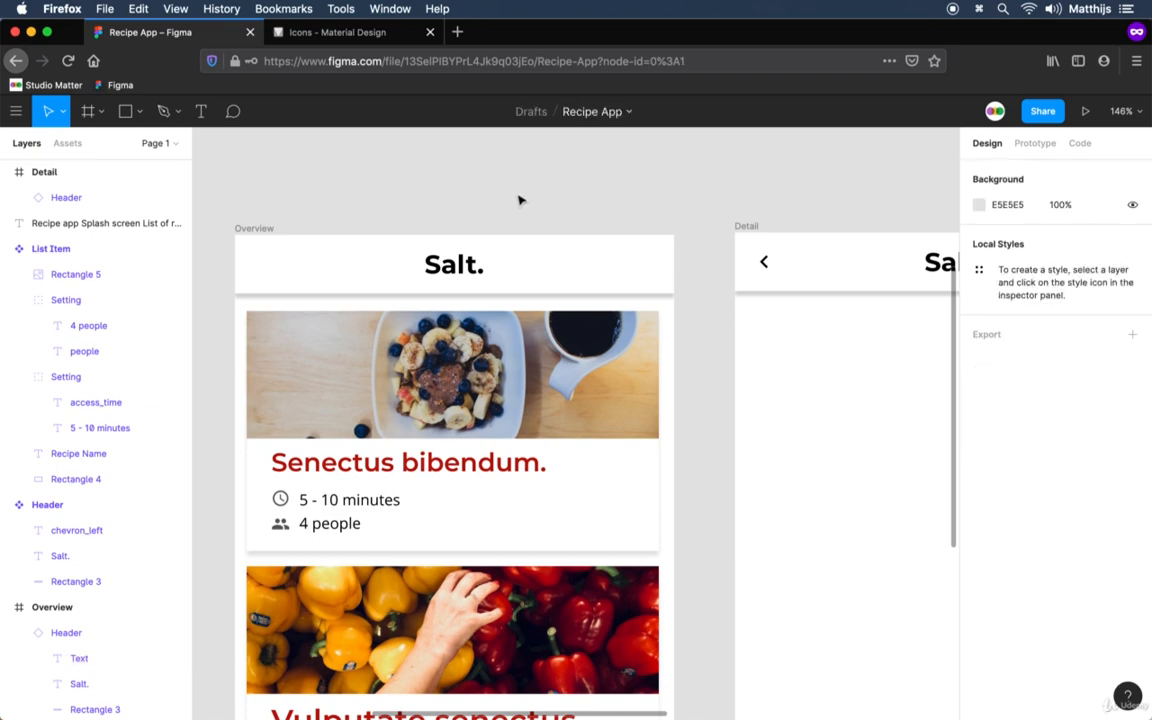
Copy the "Senectus bibendum." List Item from the Overview frame into the Detail frame.
{"action": "scroll", "coordinate": [696, 539], "scroll_direction": "down", "scroll_amount": 5}
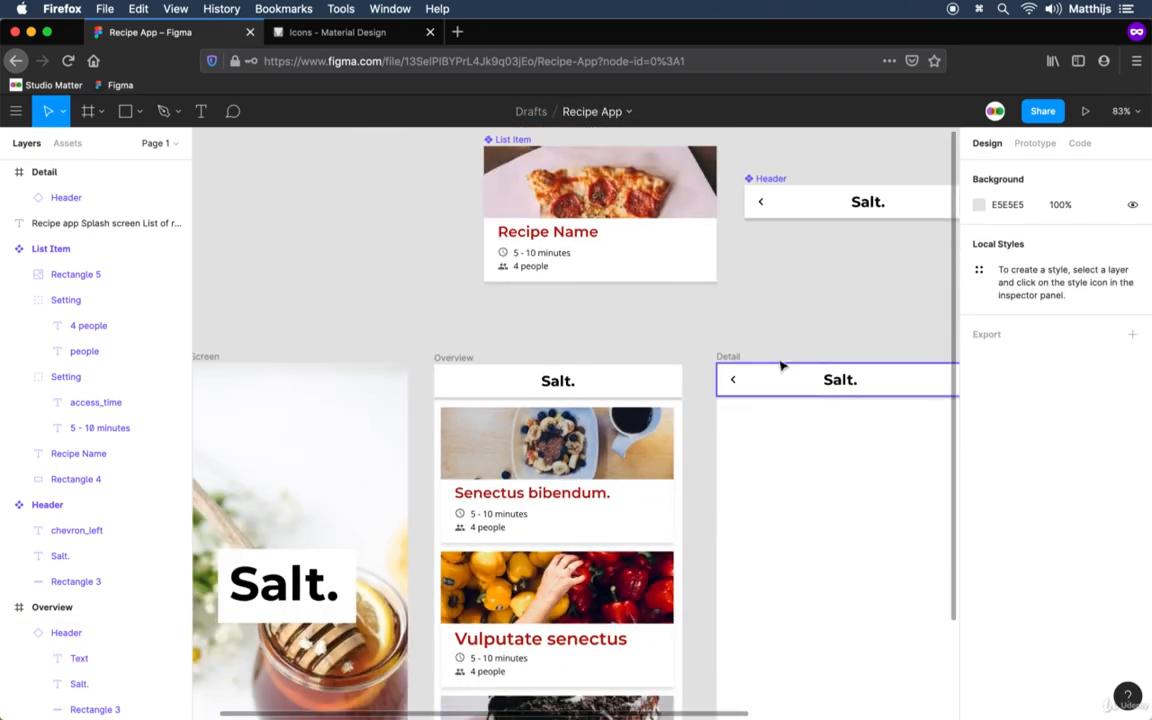
{"action": "left_click_drag", "start_coordinate": [780, 364], "coordinate": [590, 477]}
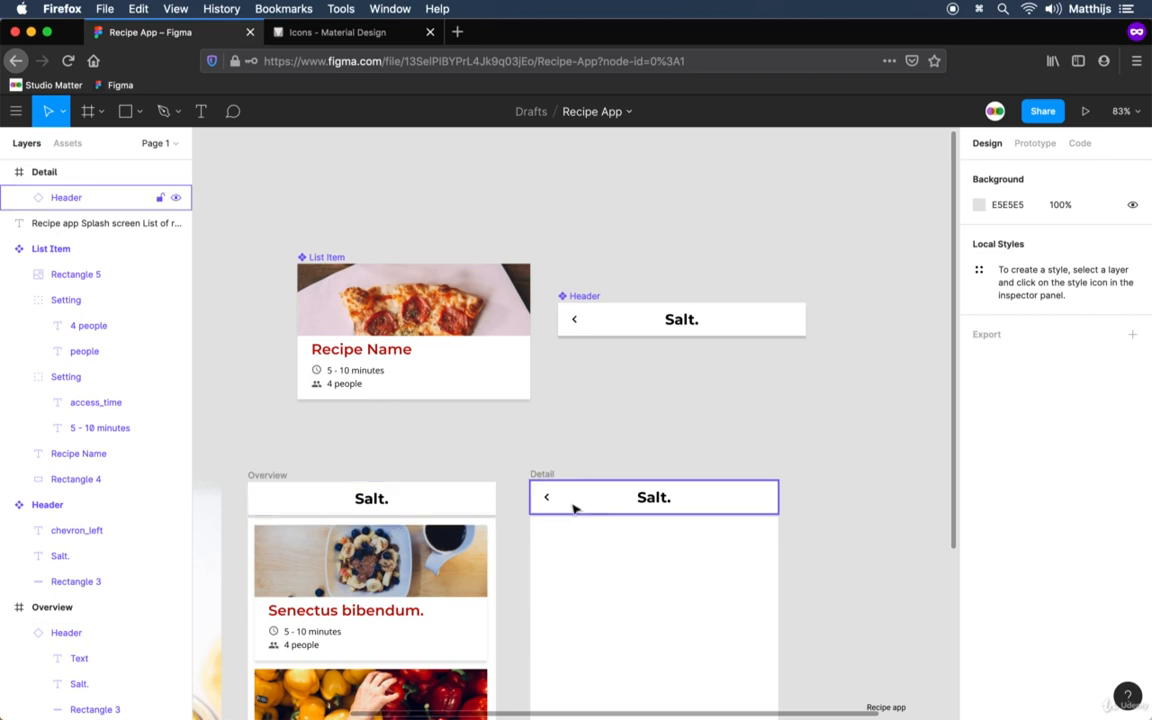
{"action": "left_click_drag", "start_coordinate": [802, 629], "coordinate": [742, 394]}
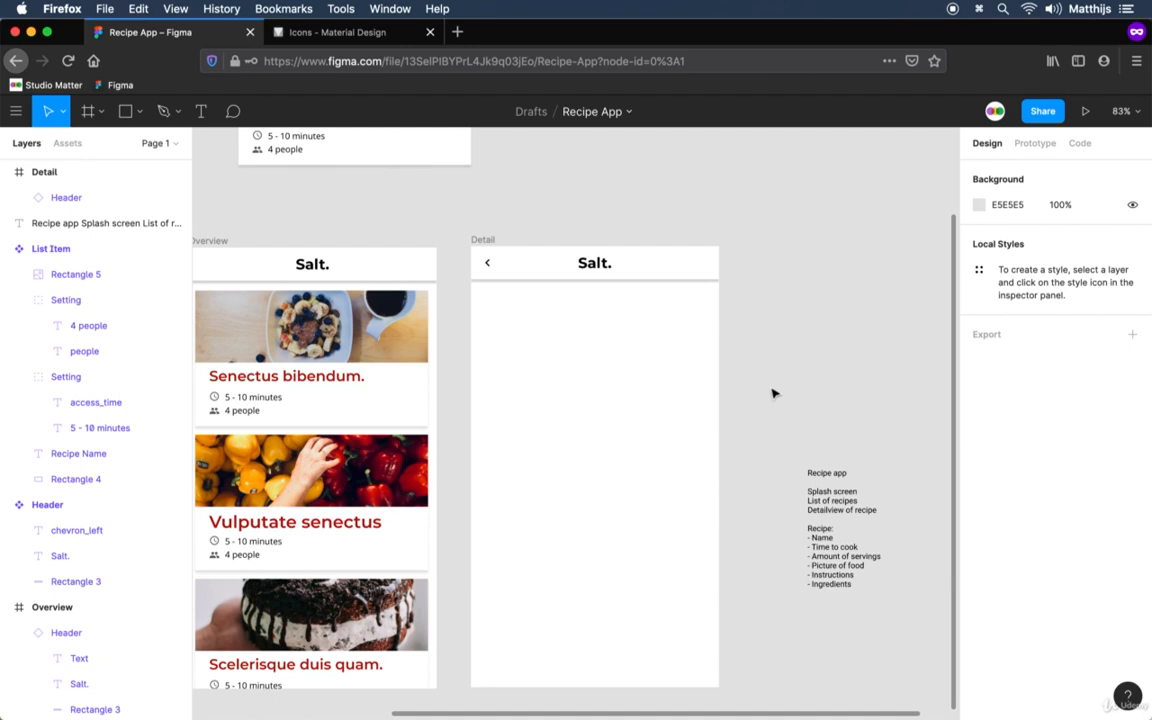
{"action": "left_click", "coordinate": [246, 353]}
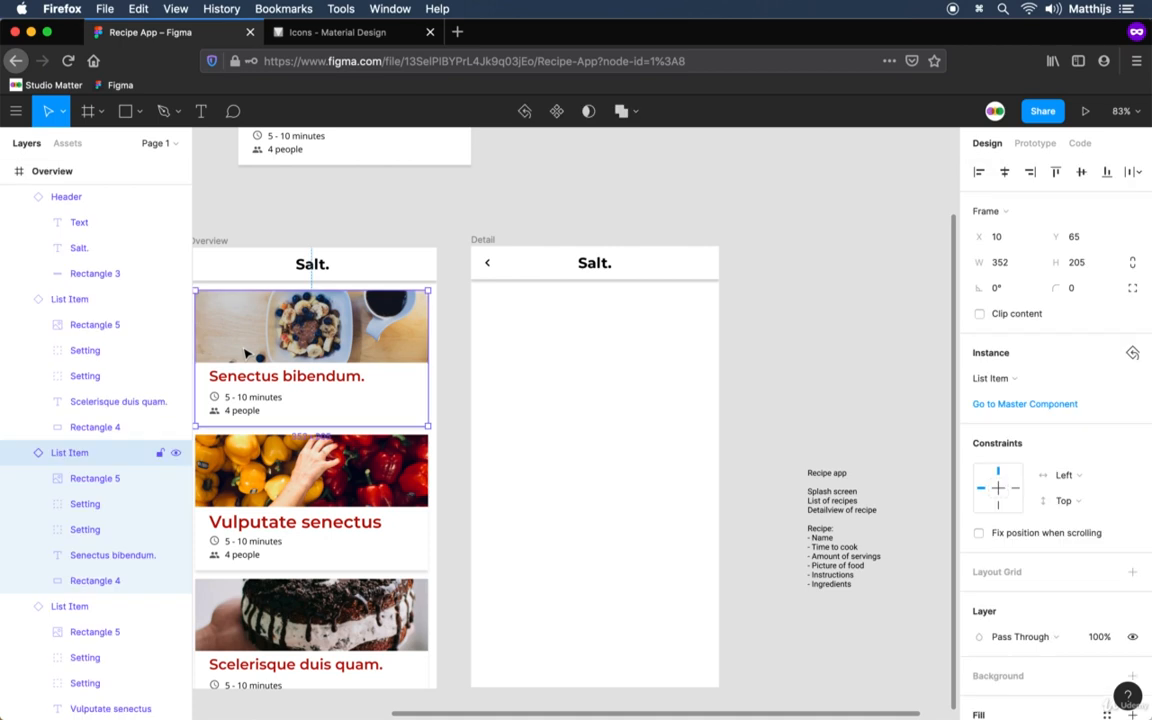
{"action": "key", "text": "super+c"}
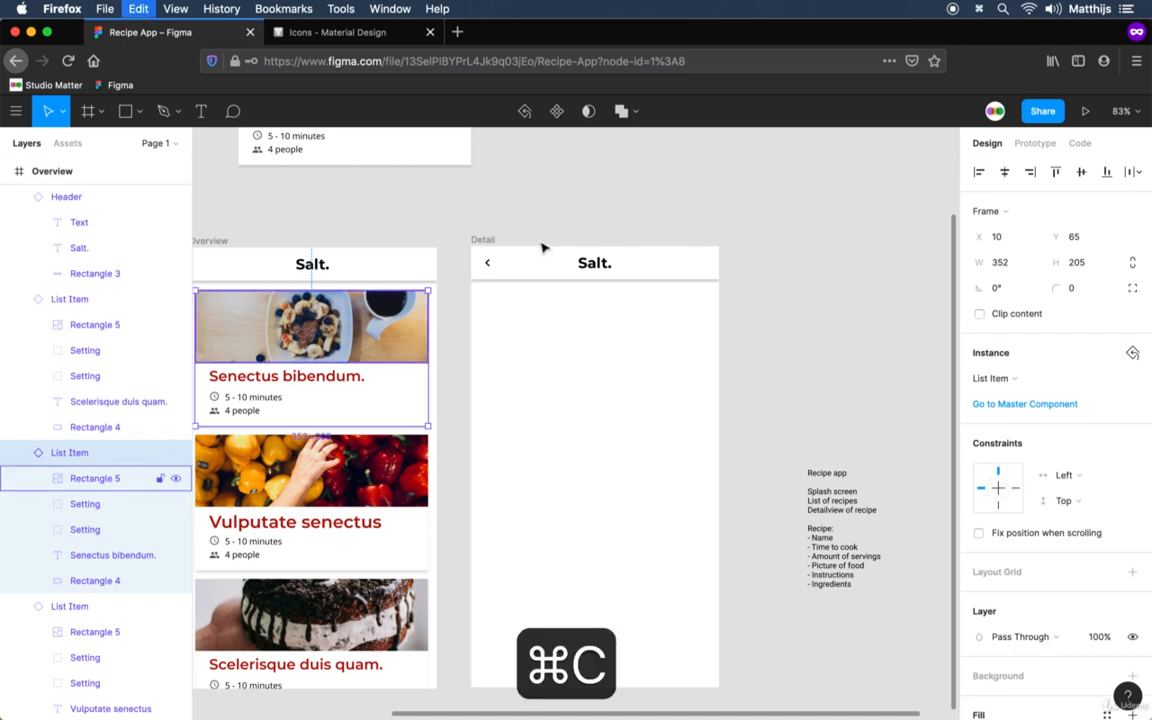
{"action": "left_click", "coordinate": [495, 243]}
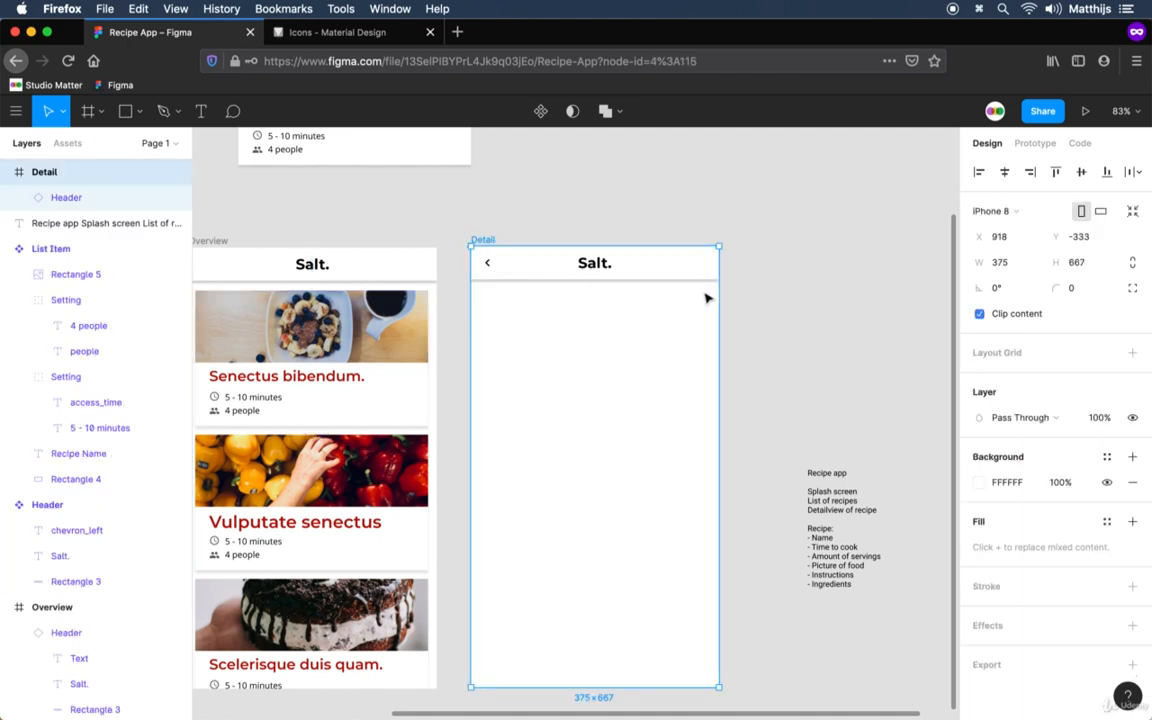
{"action": "key", "text": "super+v"}
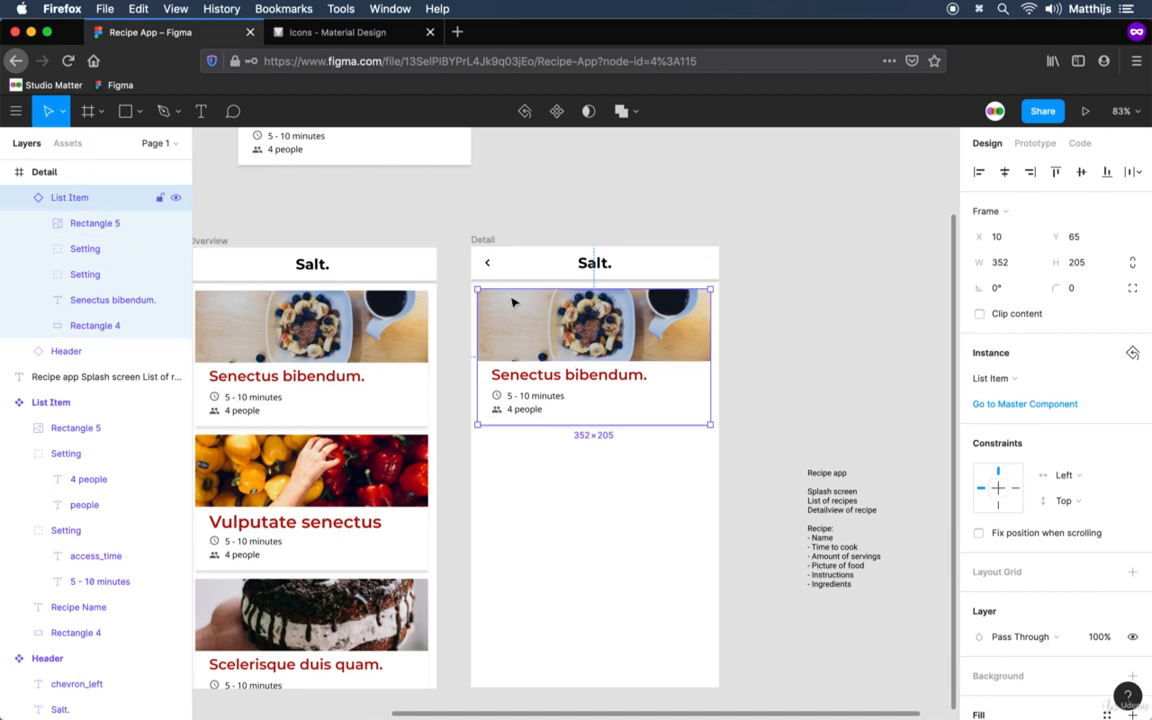
Detach the copied List Item in the Detail frame from its master component.
{"action": "scroll", "coordinate": [470, 355], "scroll_direction": "left", "scroll_amount": 2}
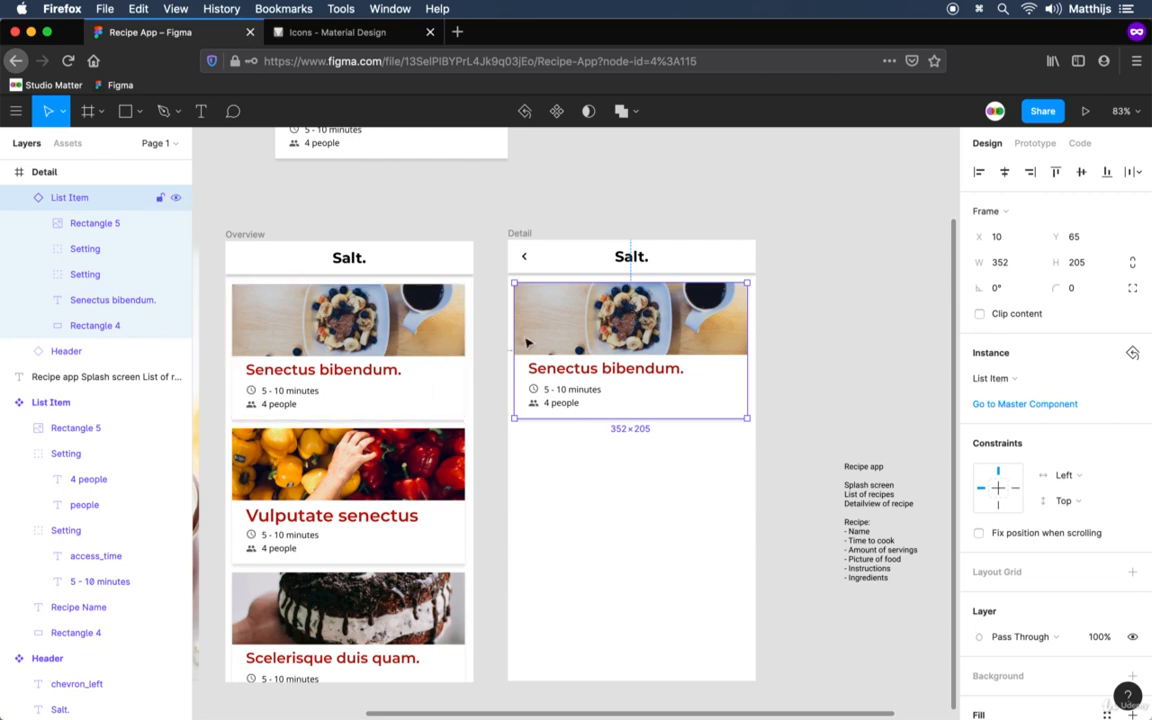
{"action": "right_click", "coordinate": [623, 330]}
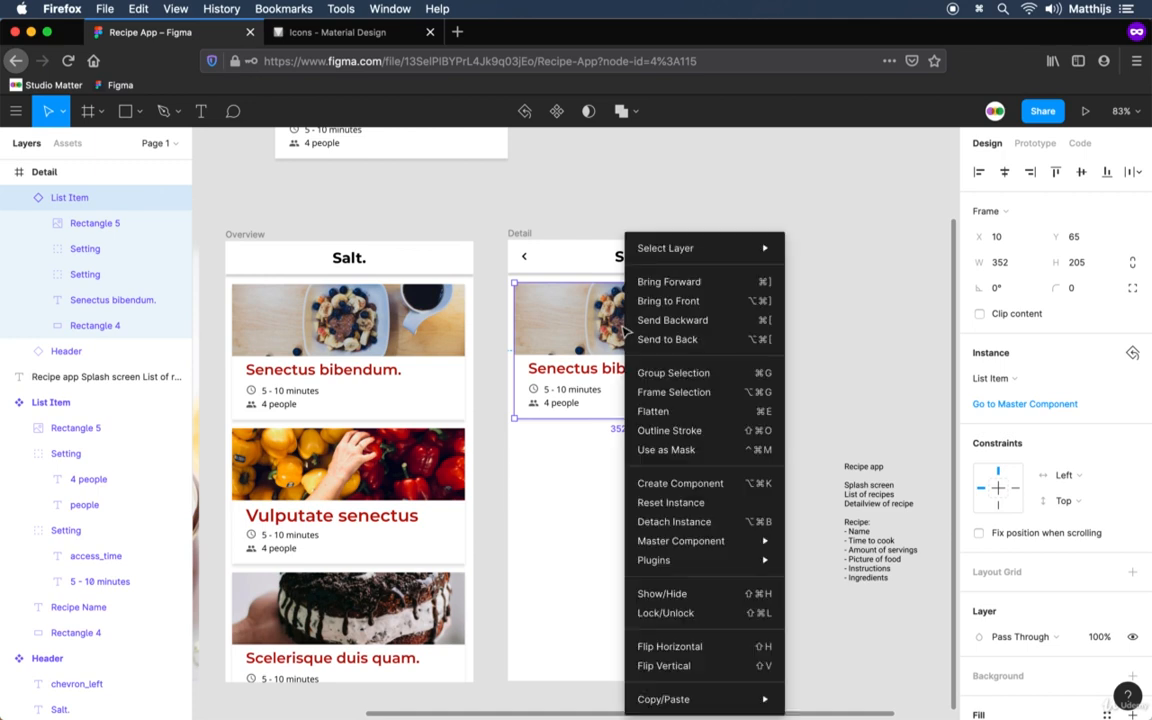
{"action": "left_click", "coordinate": [660, 524]}
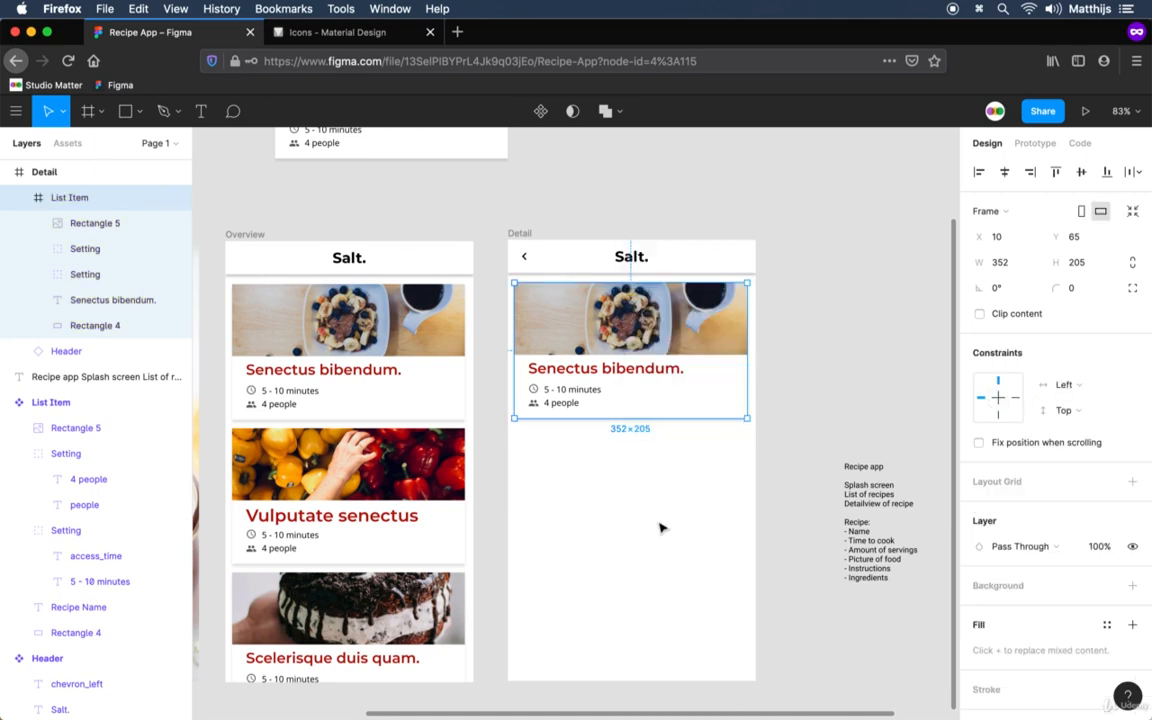
{"action": "left_click", "coordinate": [795, 384]}
Enlarge the Detail frame's food photo to about 373 × 173, spanning the frame's width and reaching its top edge.
{"action": "left_click", "coordinate": [697, 340]}
{"action": "double_click", "coordinate": [697, 340]}
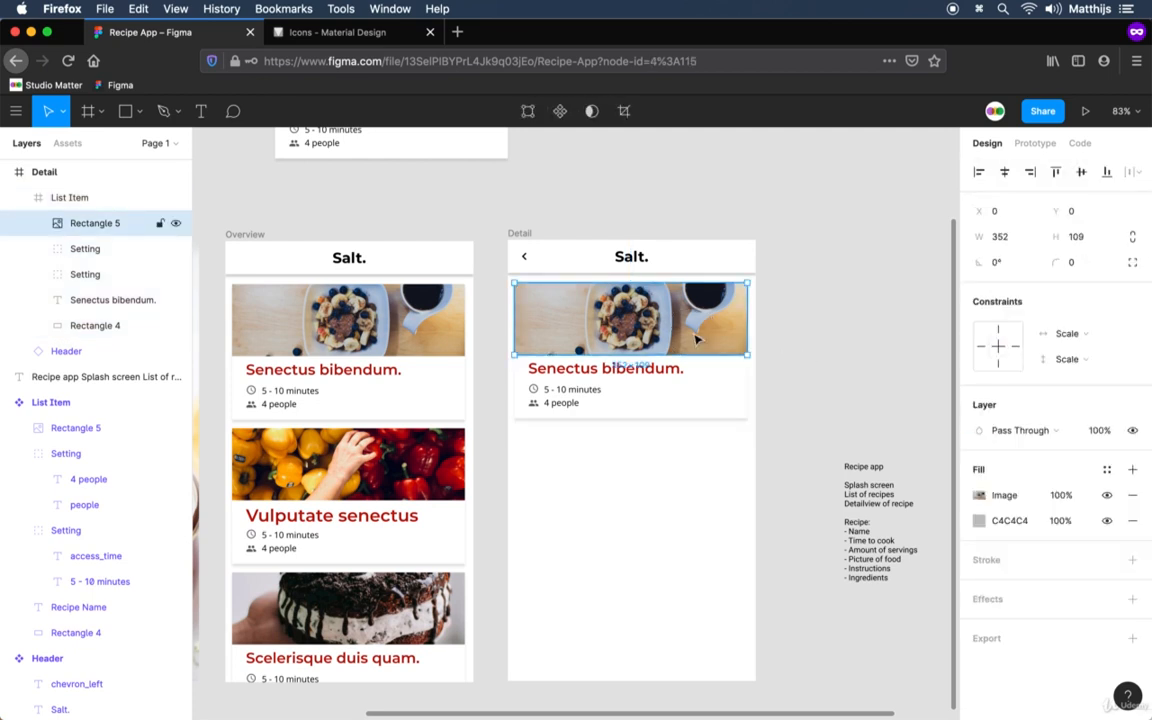
{"action": "left_click_drag", "start_coordinate": [752, 321], "coordinate": [755, 330]}
{"action": "scroll", "coordinate": [510, 289], "scroll_direction": "up", "scroll_amount": 5}
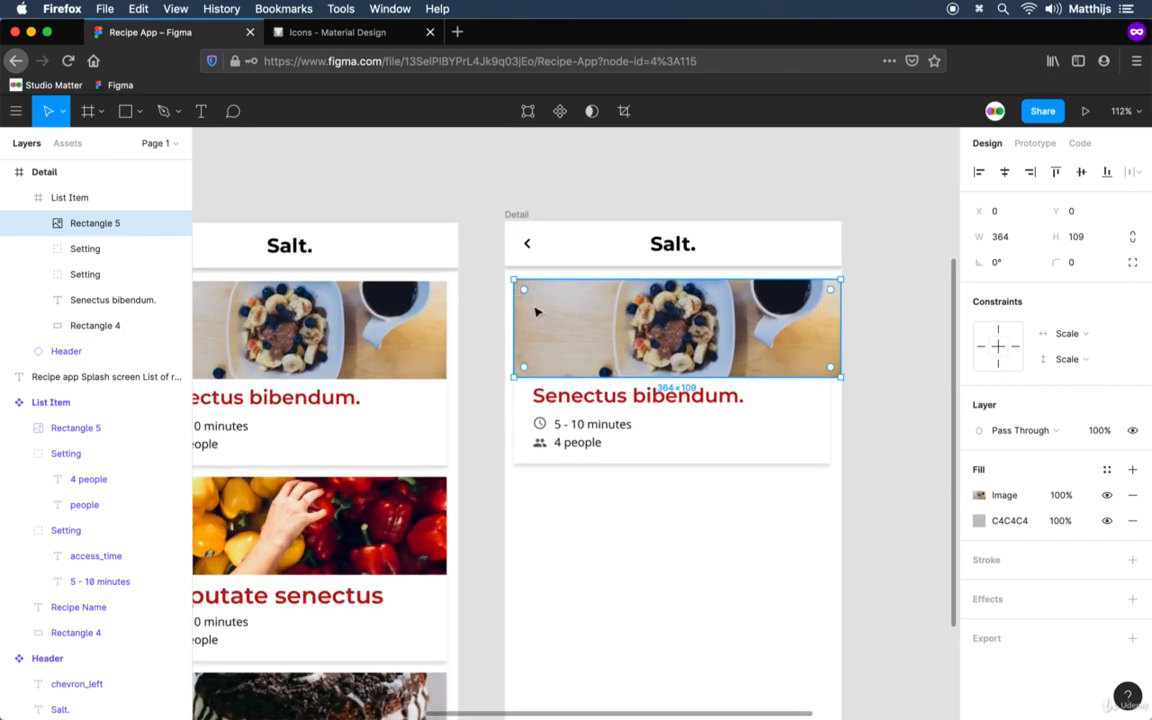
{"action": "left_click_drag", "start_coordinate": [507, 319], "coordinate": [496, 324]}
{"action": "left_click_drag", "start_coordinate": [609, 273], "coordinate": [618, 199]}
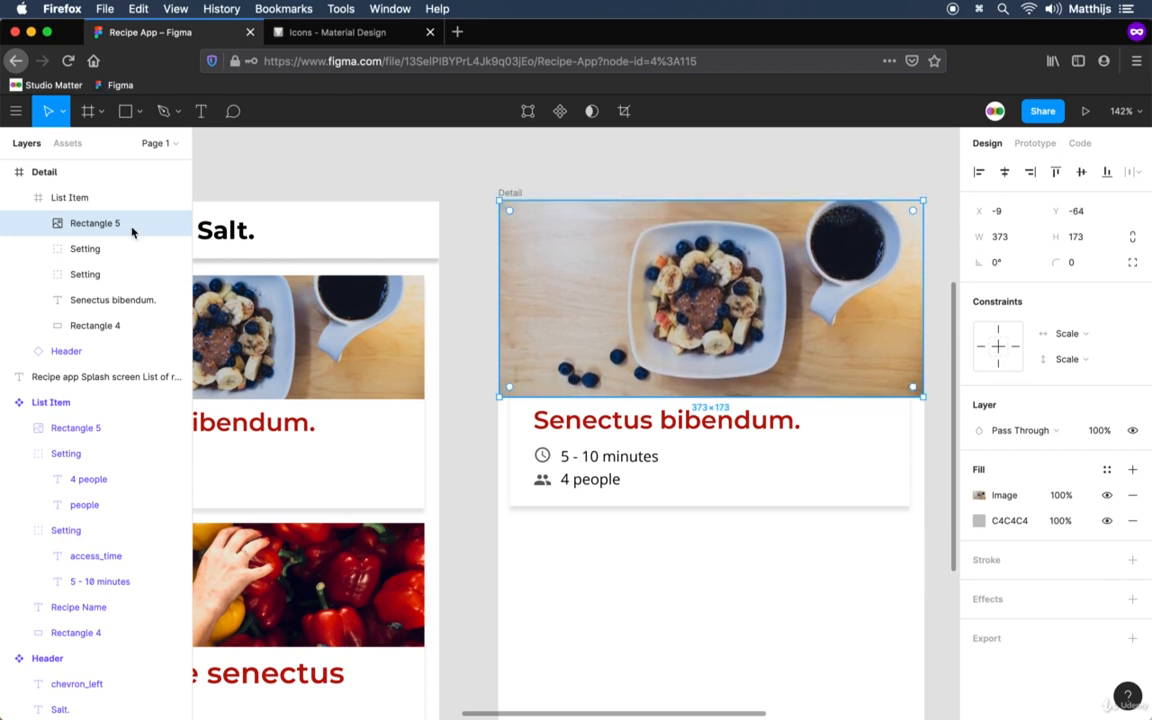
Send the List Item frame one level backward, behind the Header in the Detail frame.
{"action": "left_click", "coordinate": [57, 197]}
{"action": "key", "text": "super+bracketleft"}
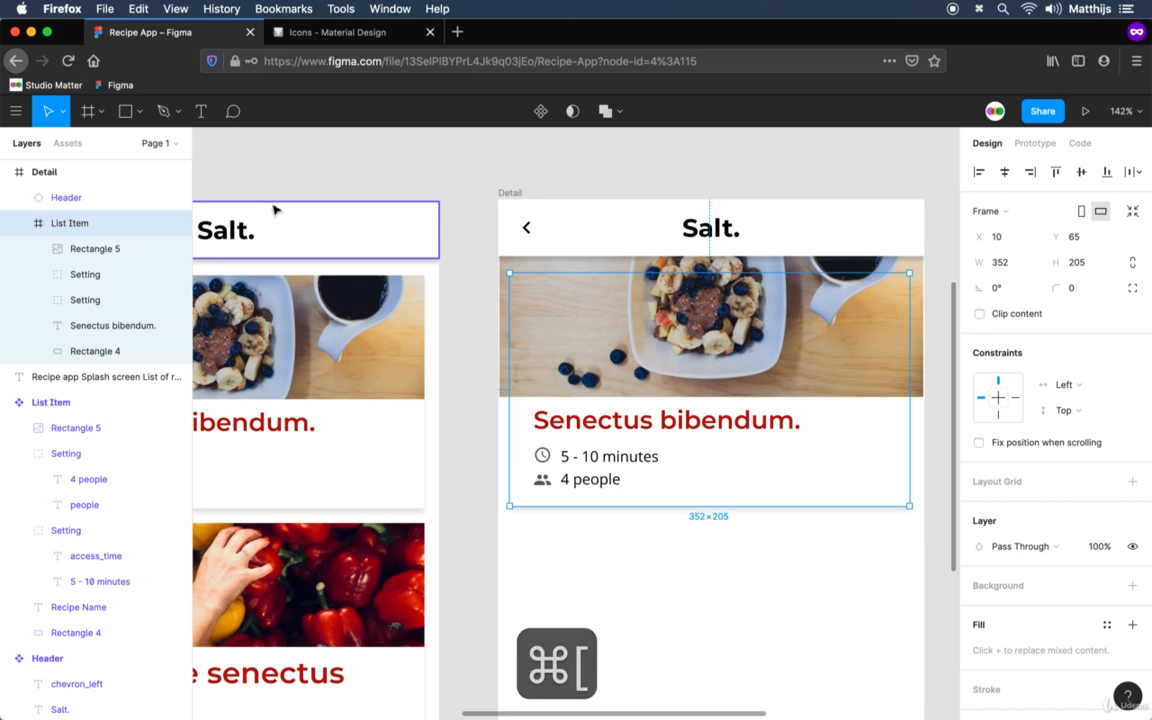
{"action": "left_click", "coordinate": [805, 147]}
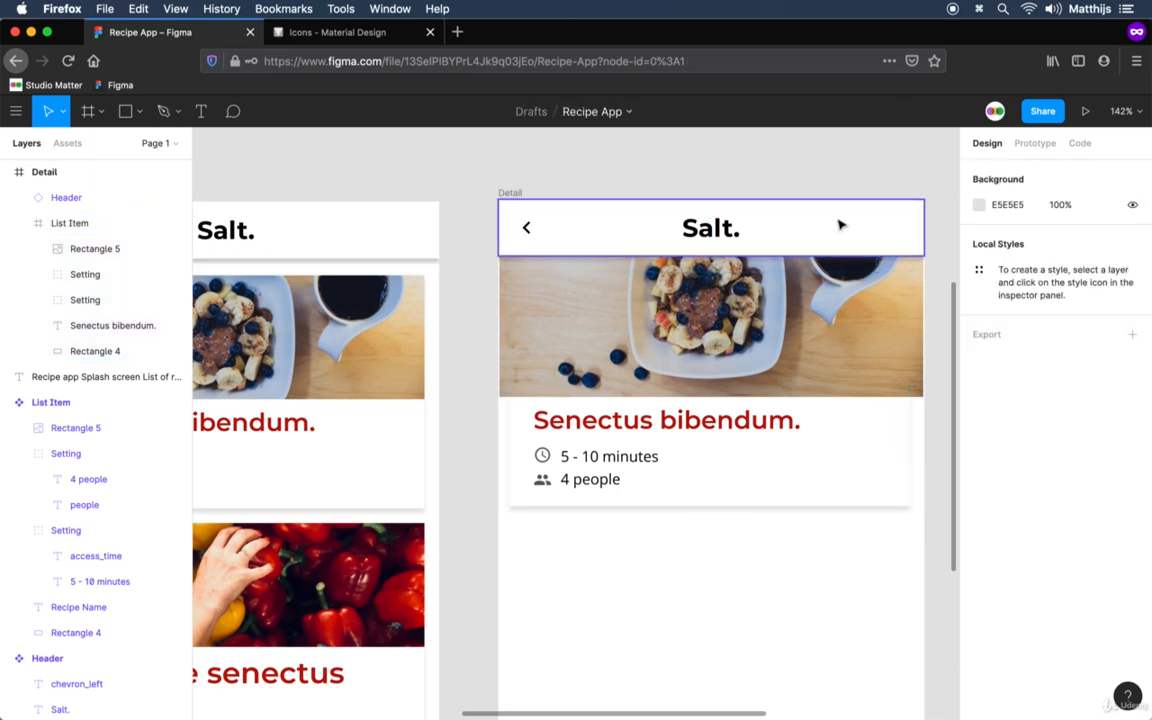
Change the fill of the Detail header's background rectangle from solid to a linear gradient.
{"action": "double_click", "coordinate": [841, 224]}
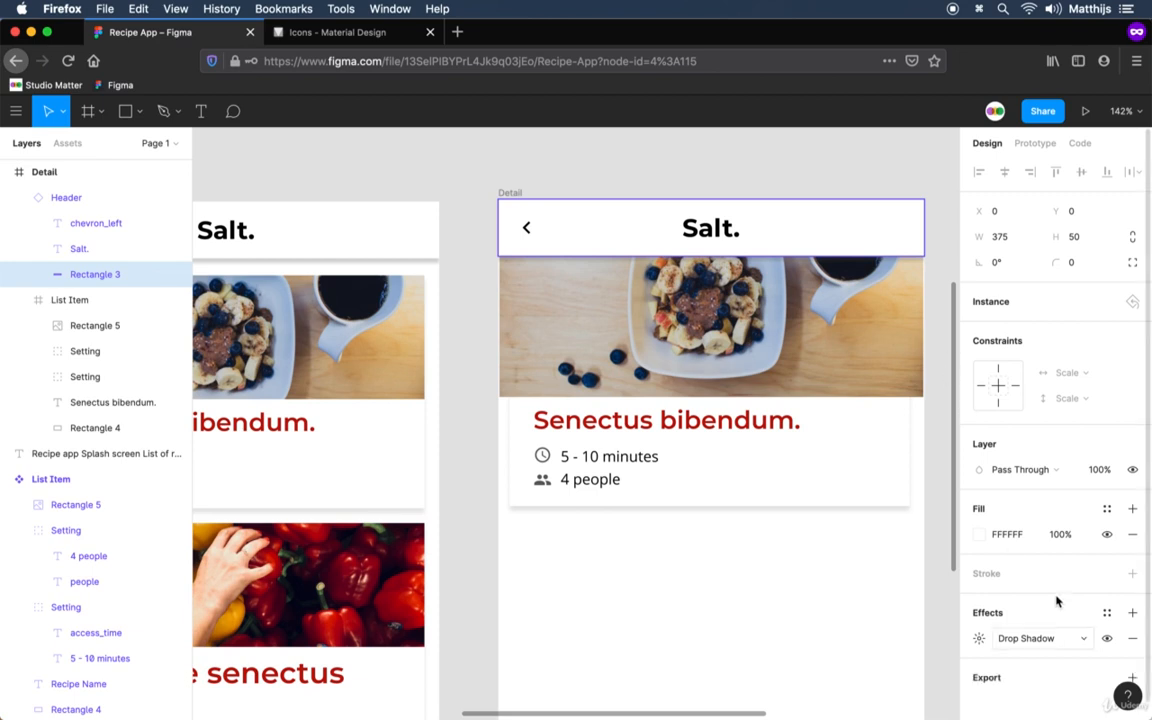
{"action": "left_click", "coordinate": [980, 537]}
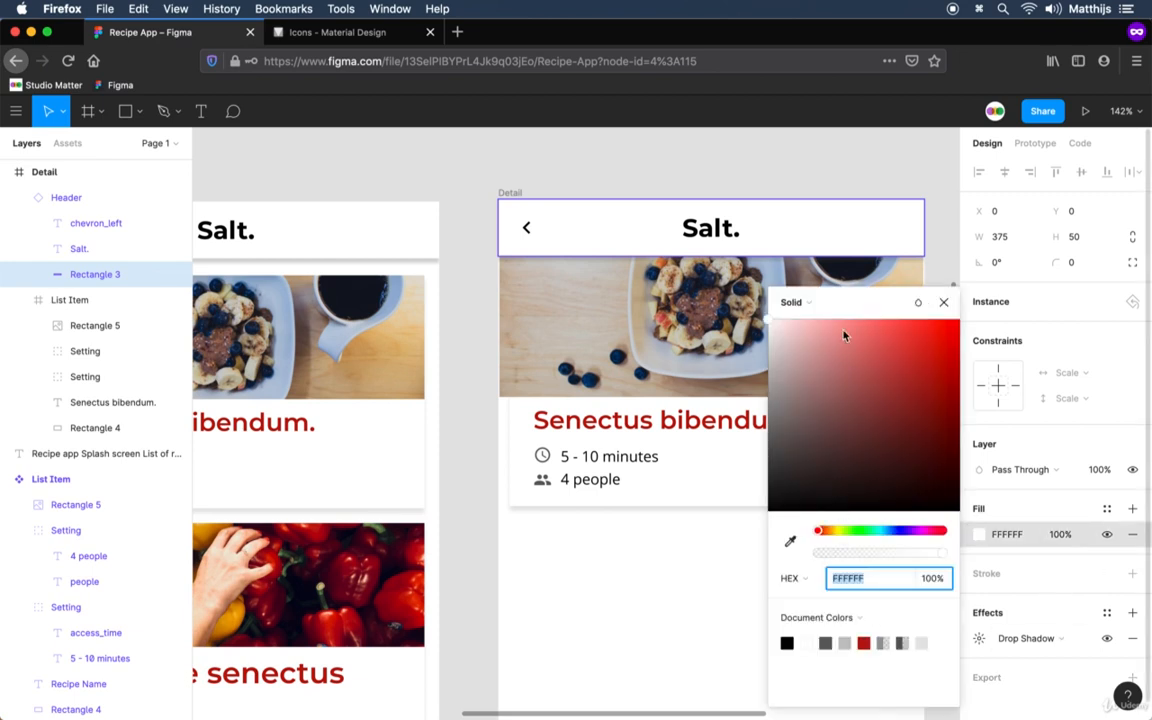
{"action": "left_click", "coordinate": [795, 302]}
{"action": "left_click", "coordinate": [812, 320]}
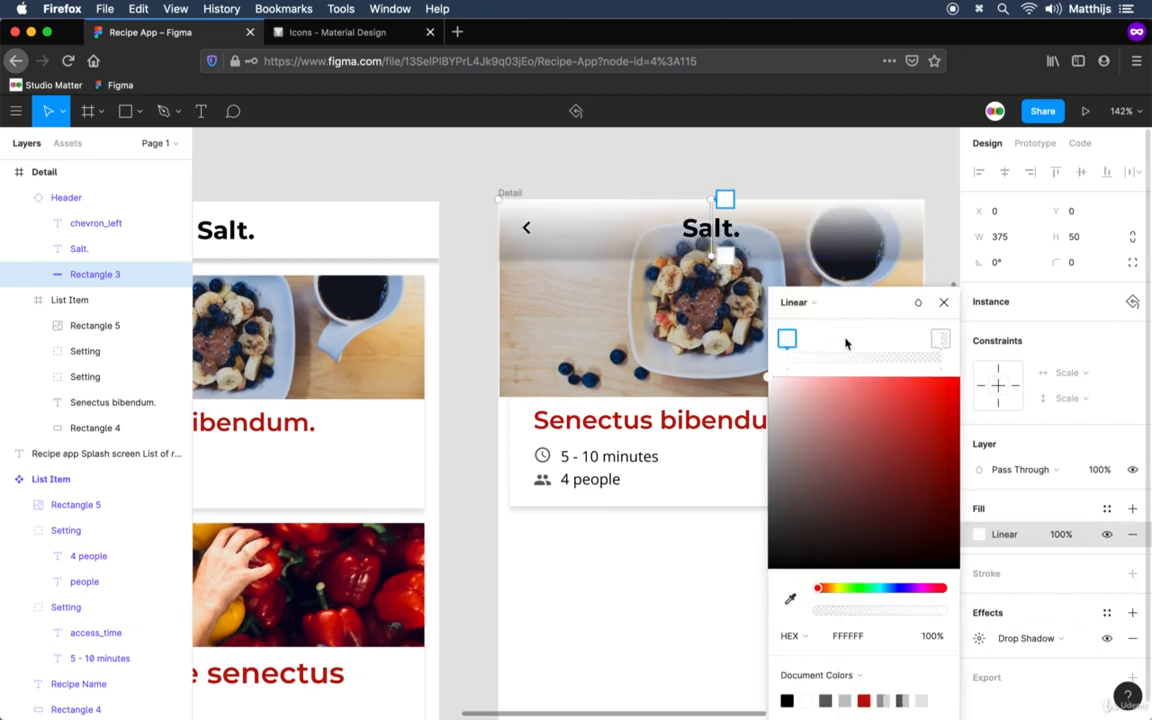
Move the opaque white stop of the header's gradient inward to about one third of its length.
{"action": "left_click", "coordinate": [944, 342]}
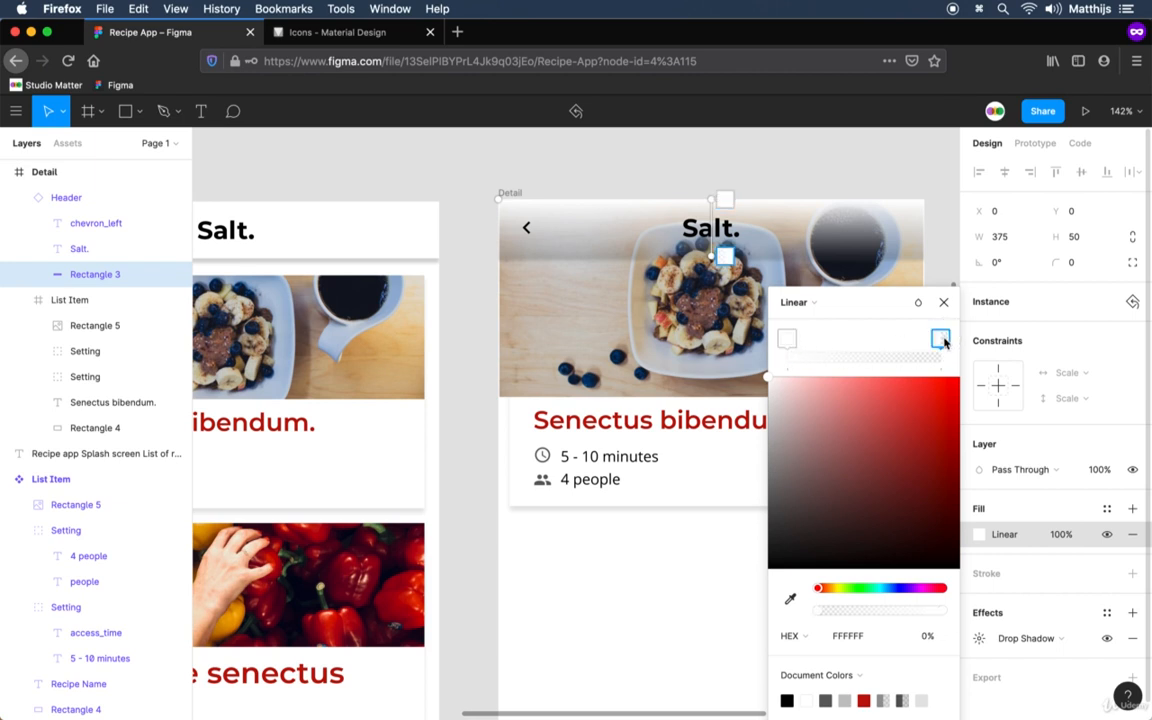
{"action": "left_click", "coordinate": [787, 340]}
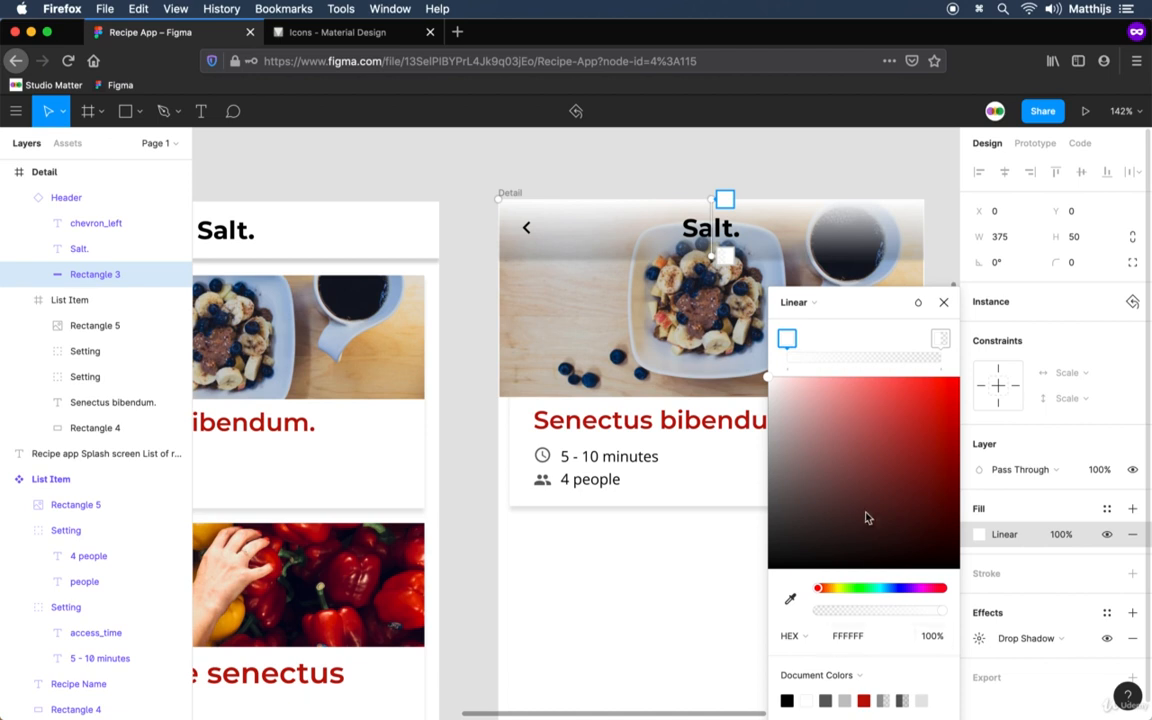
{"action": "left_click_drag", "start_coordinate": [787, 340], "coordinate": [840, 342]}
{"action": "left_click", "coordinate": [939, 339]}
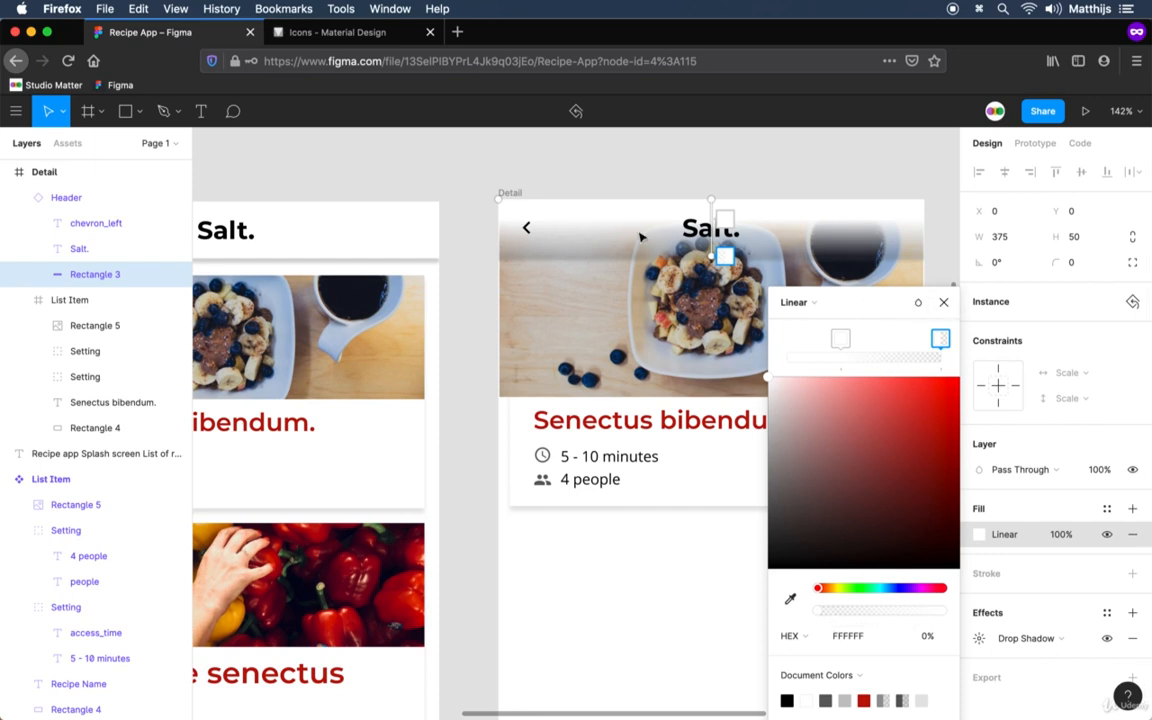
{"action": "left_click", "coordinate": [840, 339]}
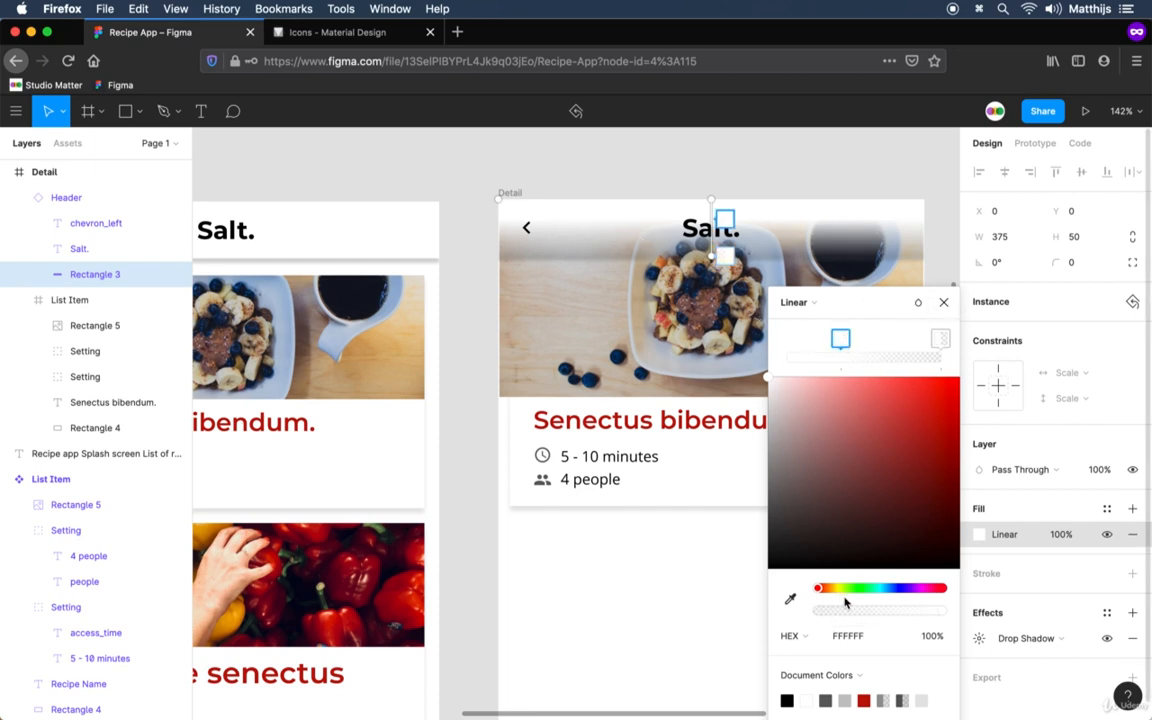
Fine-tune the opacity of the header gradient's white stop and finish editing the fill.
{"action": "mouse_move", "coordinate": [941, 612]}
{"action": "left_mouse_down"}
{"action": "mouse_move", "coordinate": [895, 610]}
{"action": "mouse_move", "coordinate": [937, 610]}
{"action": "left_mouse_up"}
{"action": "left_click", "coordinate": [943, 301]}
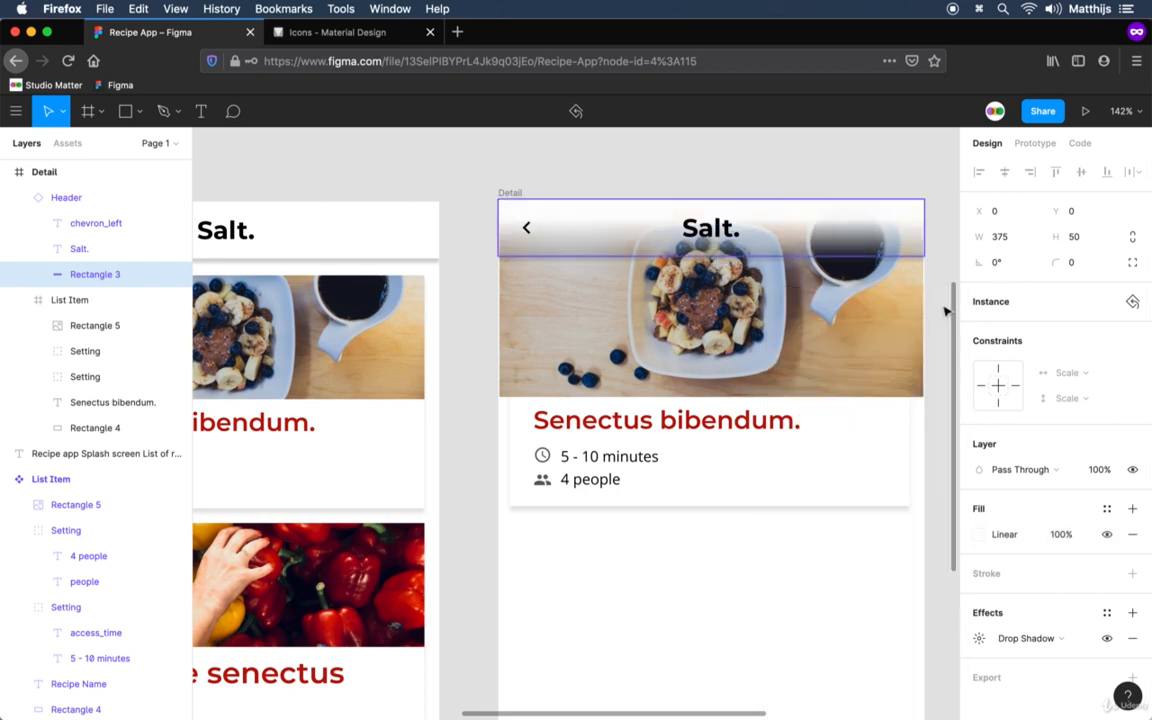
{"action": "left_click", "coordinate": [935, 295]}
Set the layer opacity of the card's background rectangle, Rectangle 4, to 0% in the Detail frame.
{"action": "scroll", "coordinate": [838, 360], "scroll_direction": "right", "scroll_amount": 3}
{"action": "scroll", "coordinate": [838, 360], "scroll_direction": "down", "scroll_amount": 2}
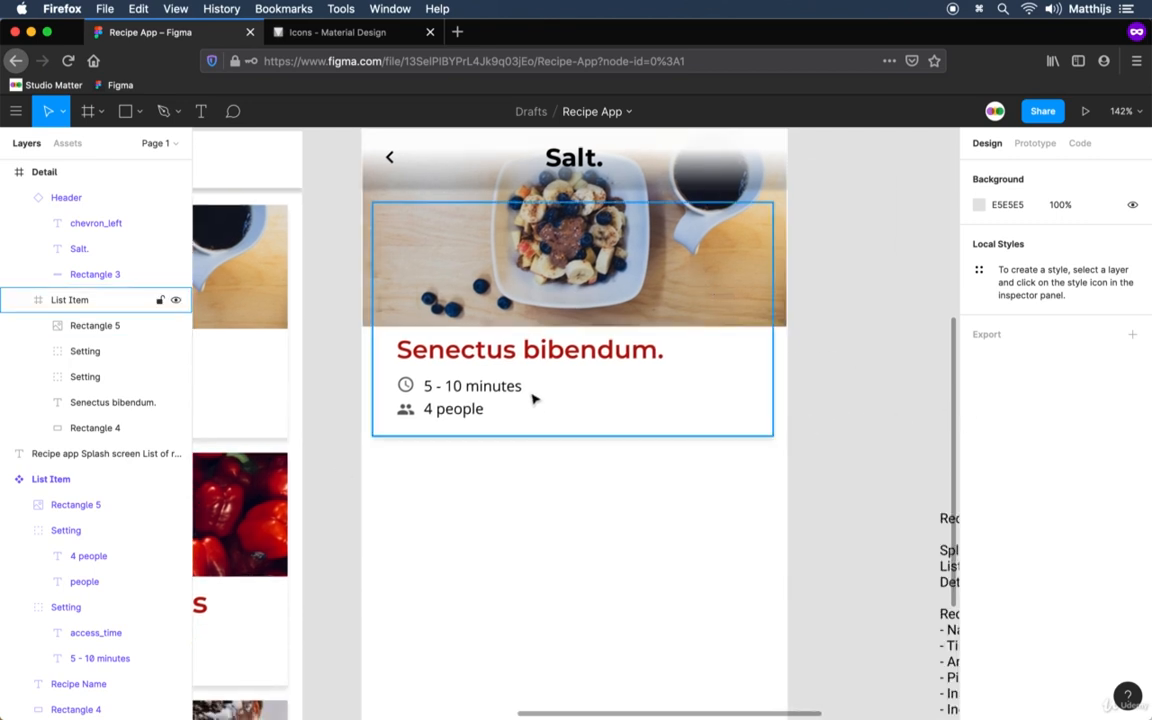
{"action": "left_click", "coordinate": [617, 406]}
{"action": "double_click", "coordinate": [632, 416]}
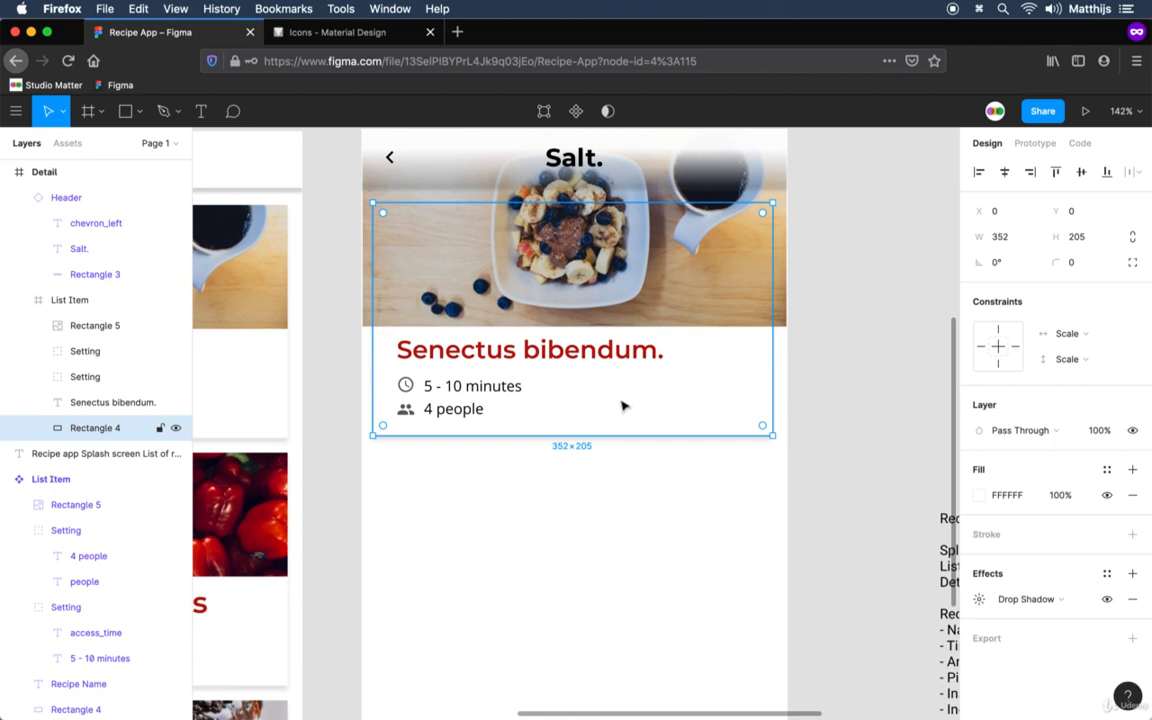
{"action": "left_click", "coordinate": [1100, 432]}
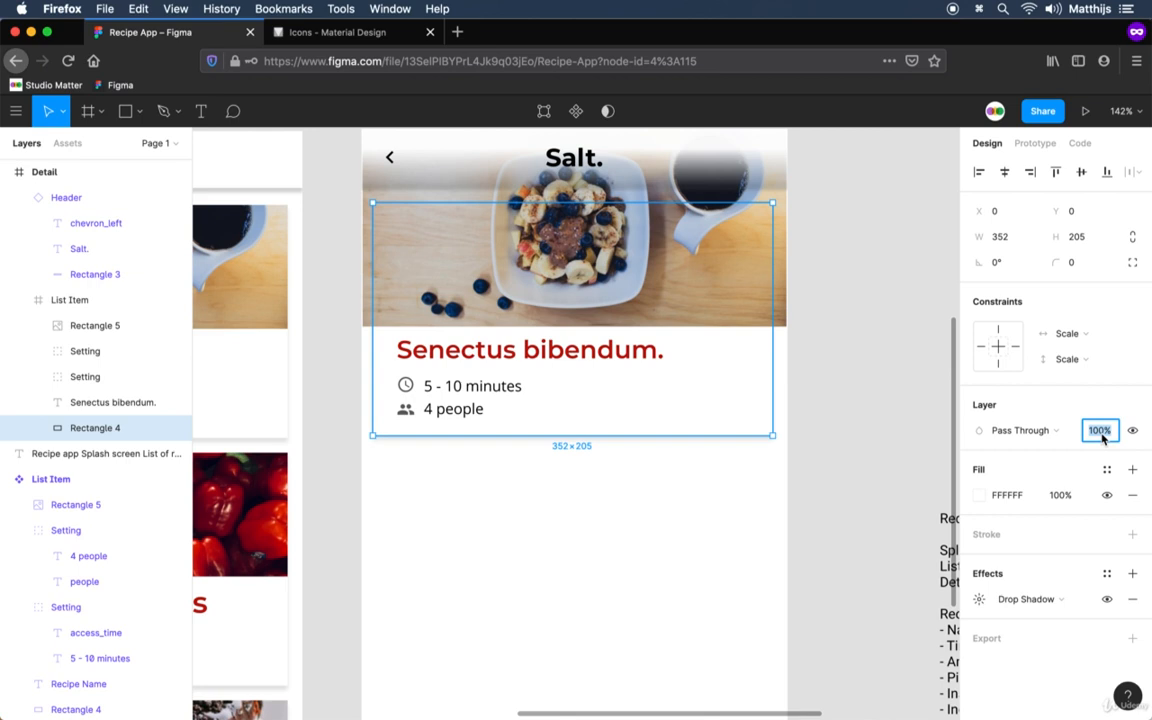
{"action": "type", "text": "0"}
{"action": "key", "text": "Return"}
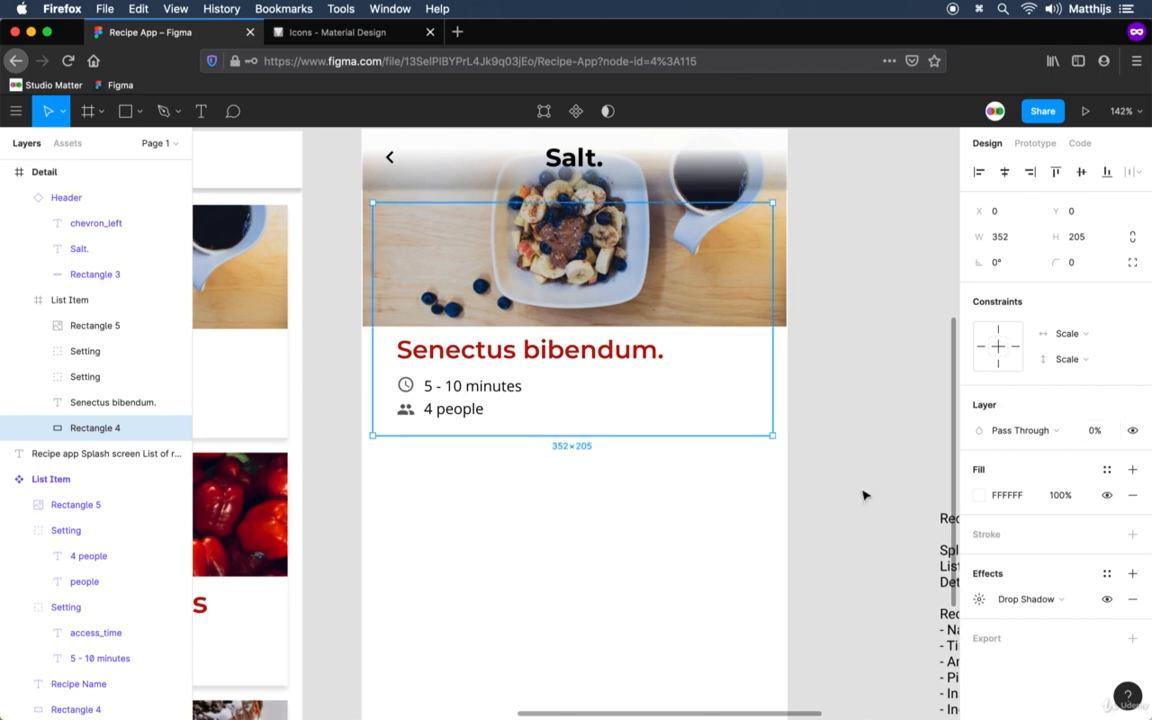
{"action": "left_click", "coordinate": [728, 463]}
Move the recipe title, cooking time and servings with their icons 10 px down and about 12 px left.
{"action": "left_click", "coordinate": [521, 352]}
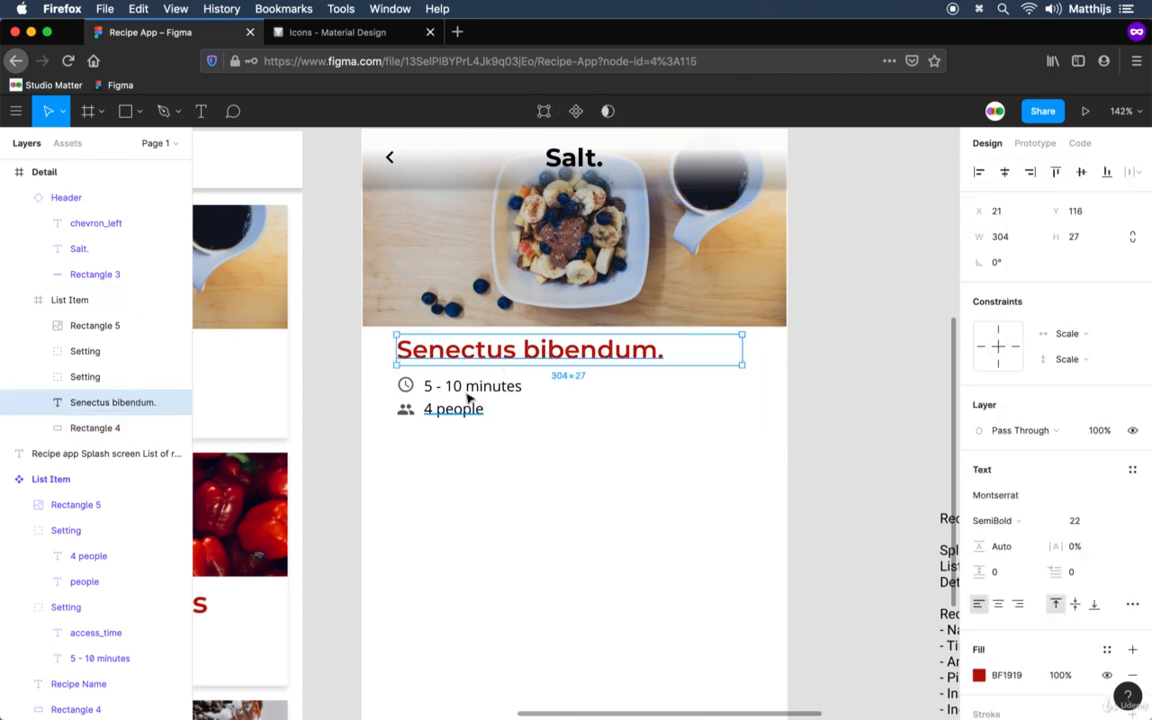
{"action": "left_click", "coordinate": [465, 386], "text": "shift"}
{"action": "left_click", "coordinate": [413, 393], "text": "shift"}
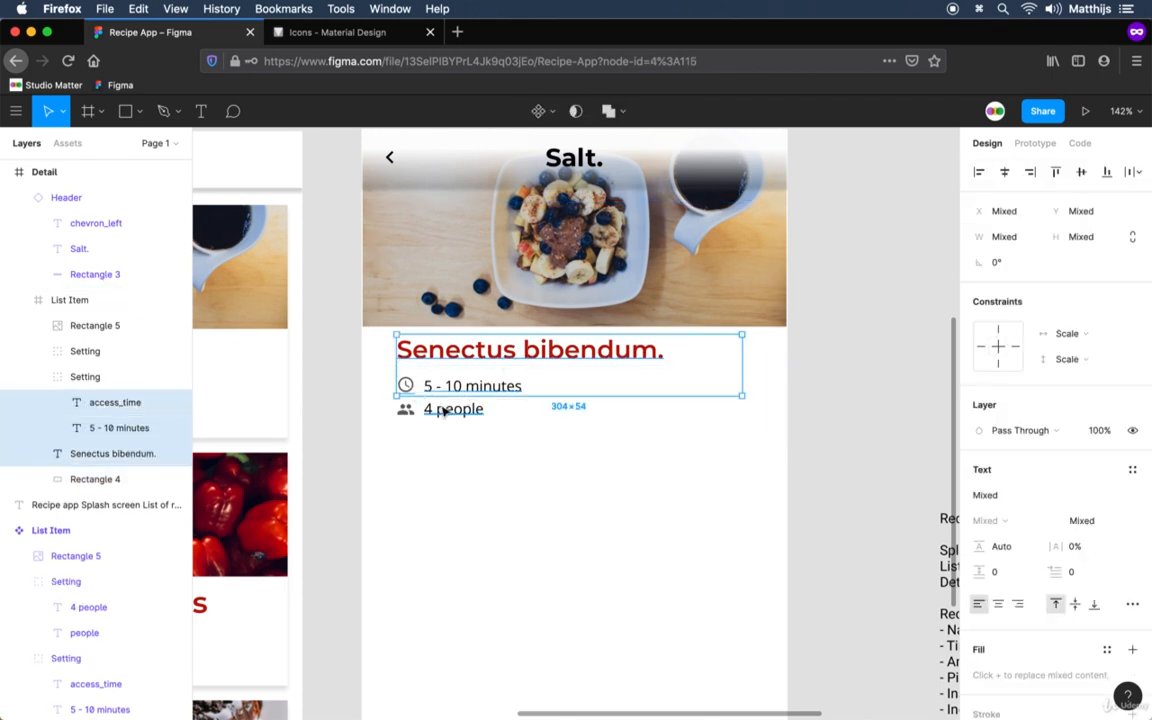
{"action": "left_click", "coordinate": [435, 408], "text": "shift"}
{"action": "left_click", "coordinate": [409, 409], "text": "shift"}
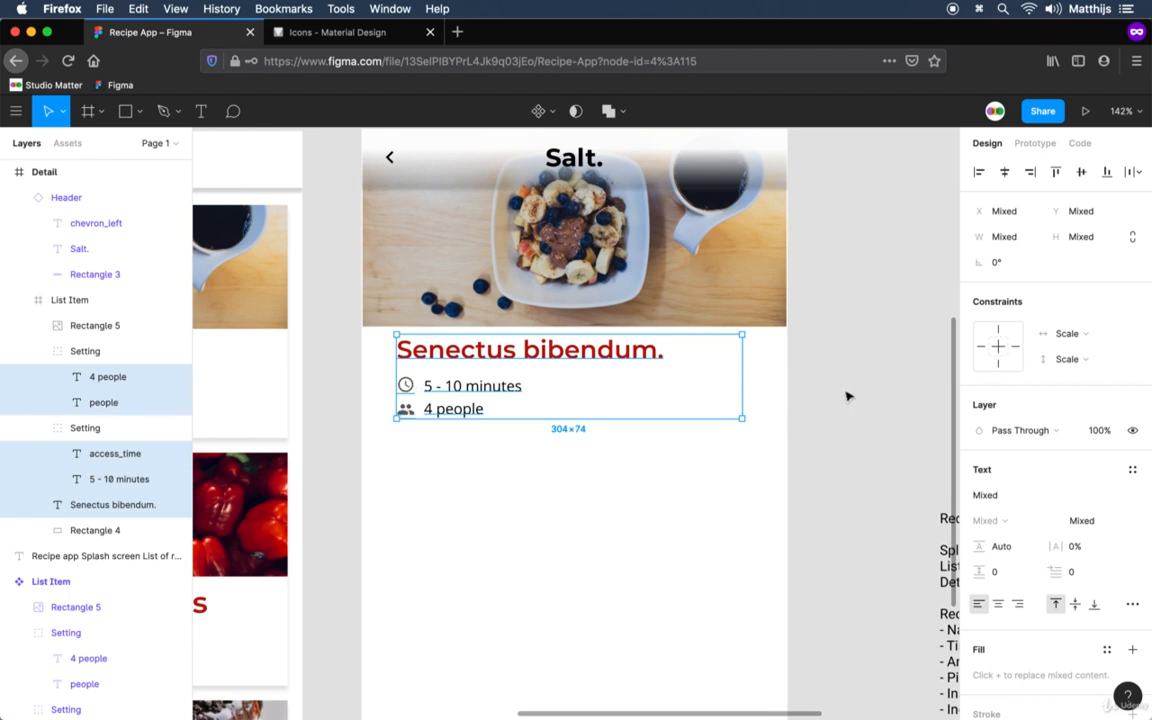
{"action": "key", "text": "shift+Down"}
{"action": "key", "text": "shift+Left"}
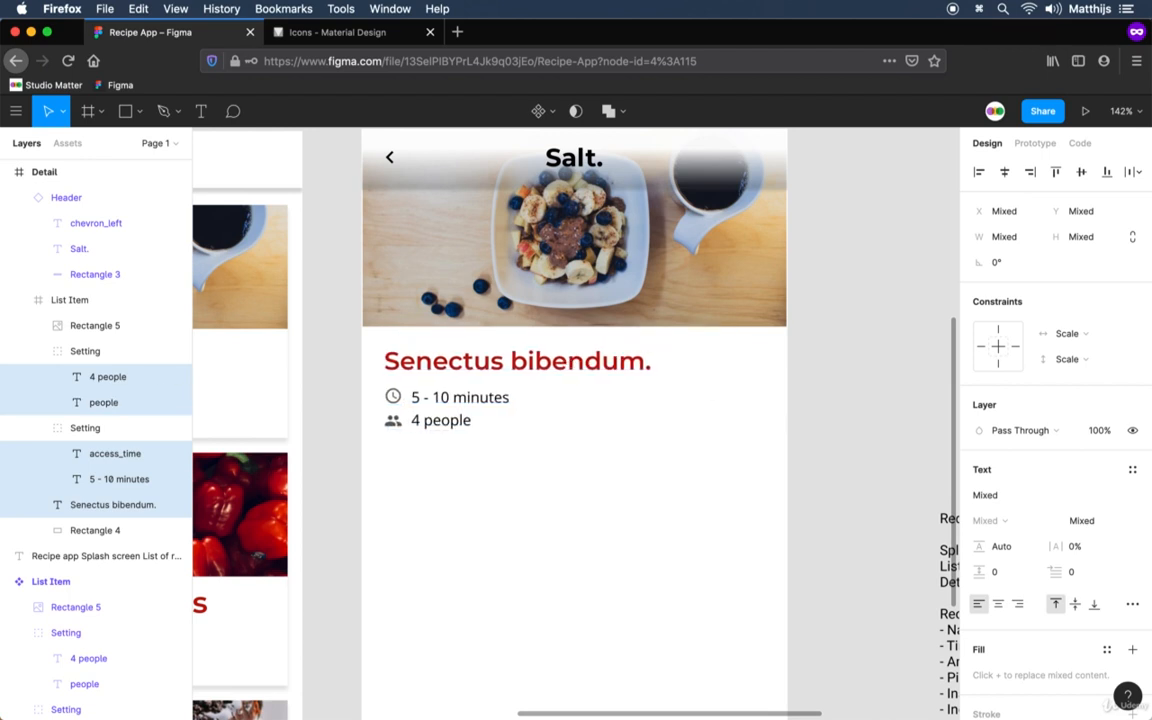
{"action": "left_click", "coordinate": [823, 617]}
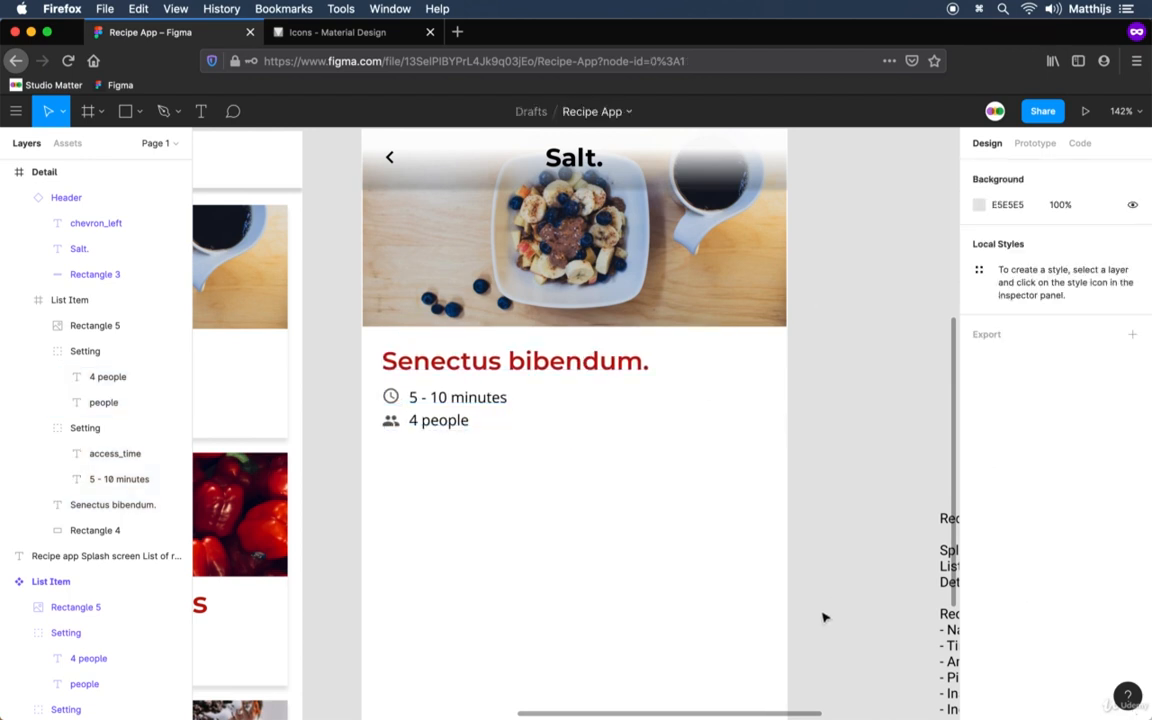
Try to fill a new empty text box about 320 × 523, below the servings line, using the Lorem ipsum plugin.
{"action": "scroll", "coordinate": [810, 537], "scroll_direction": "down", "scroll_amount": 5}
{"action": "scroll", "coordinate": [759, 512], "scroll_direction": "right", "scroll_amount": 2}
{"action": "scroll", "coordinate": [759, 512], "scroll_direction": "down", "scroll_amount": 5}
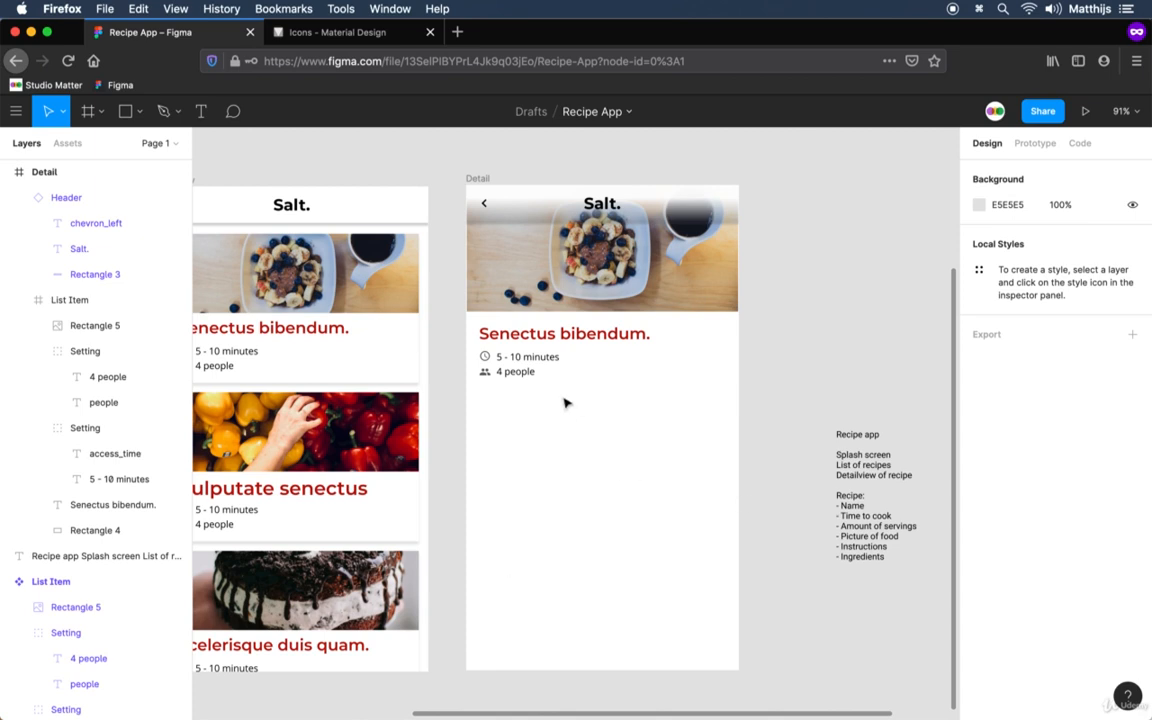
{"action": "key", "text": "t"}
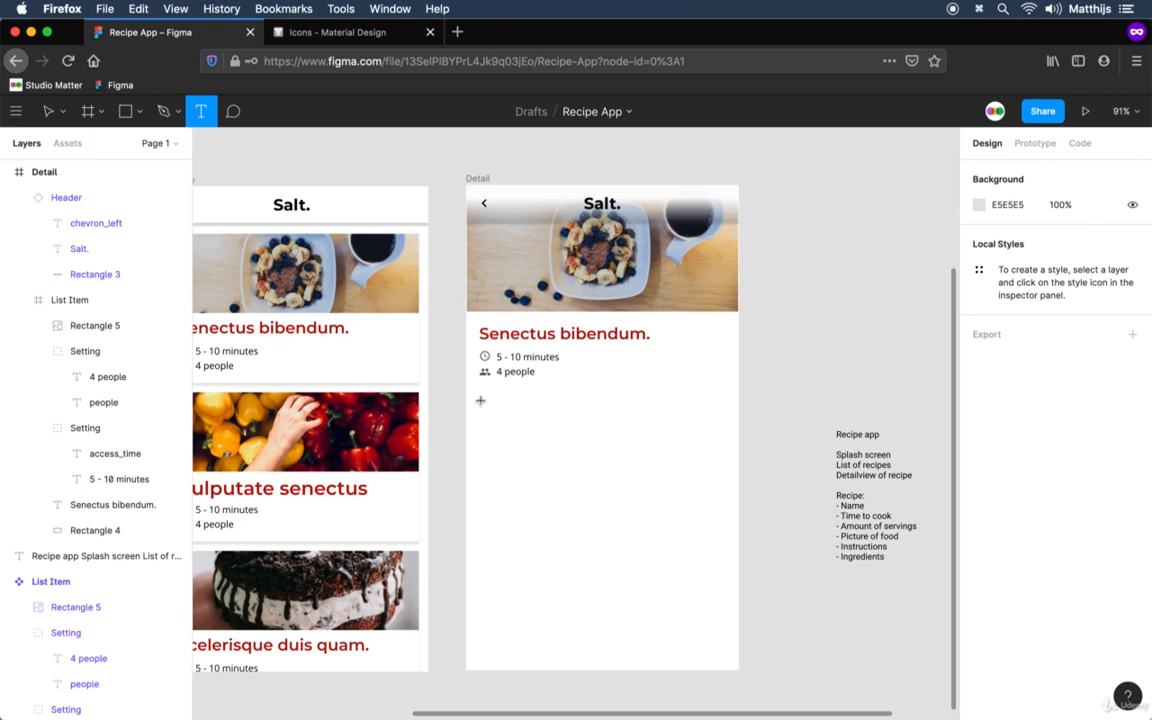
{"action": "left_click_drag", "start_coordinate": [483, 398], "coordinate": [714, 539]}
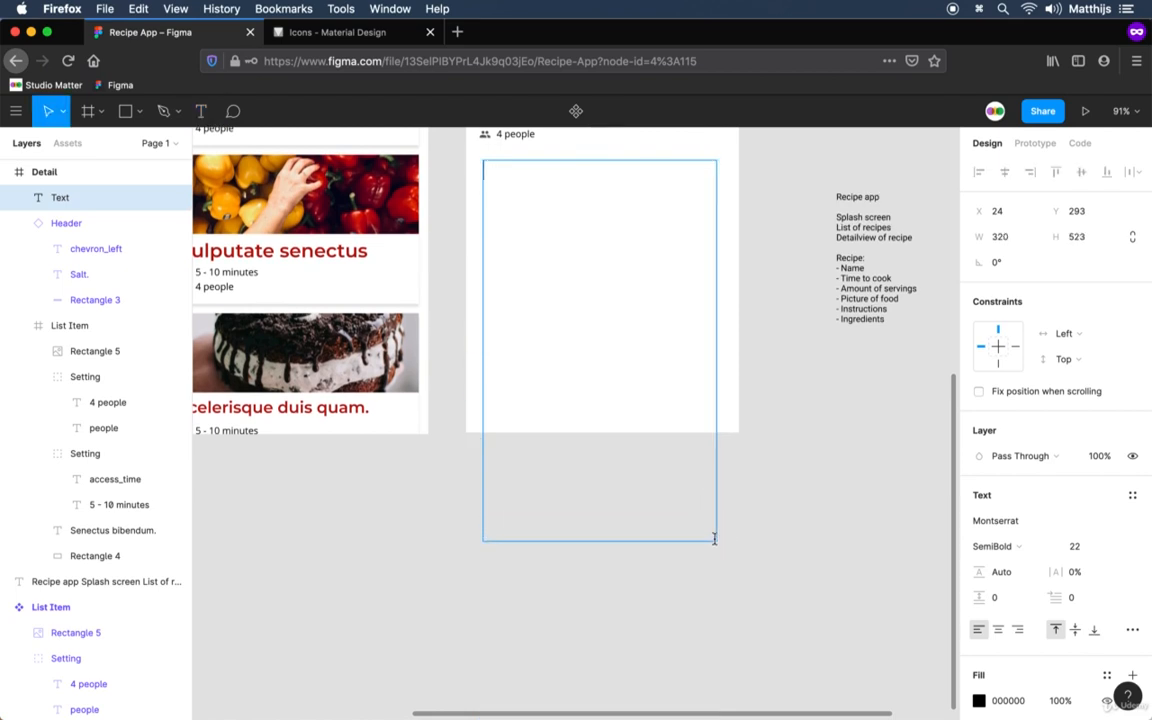
{"action": "right_click", "coordinate": [524, 174]}
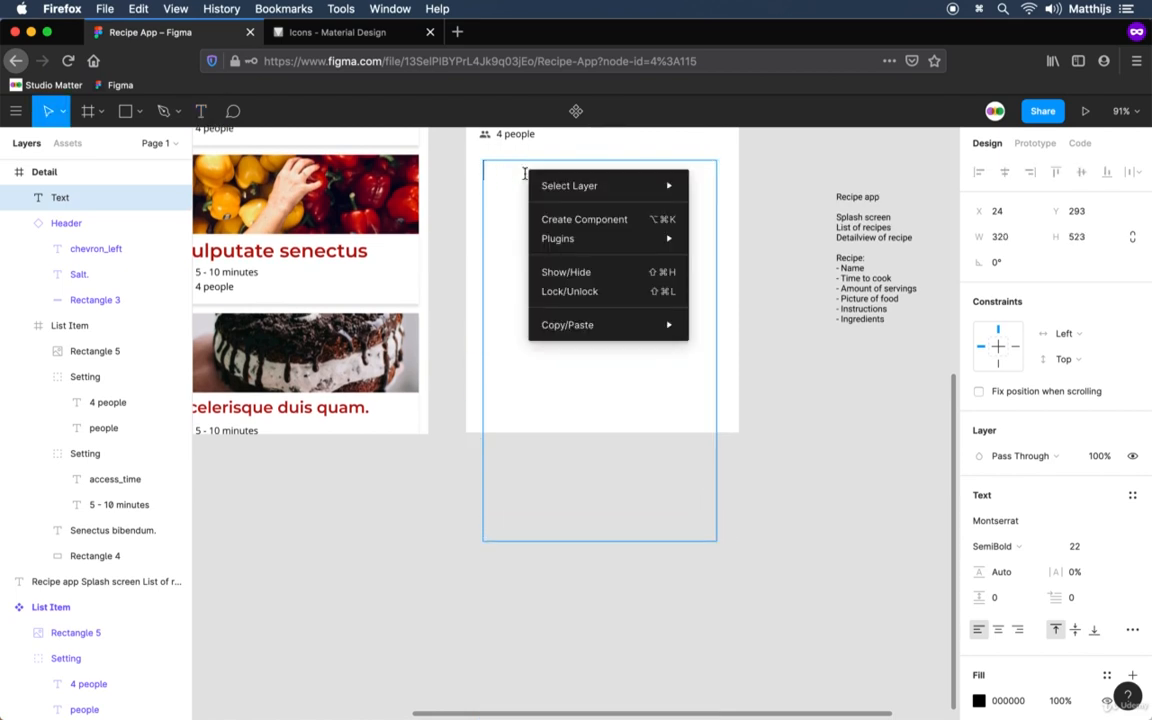
{"action": "mouse_move", "coordinate": [571, 221]}
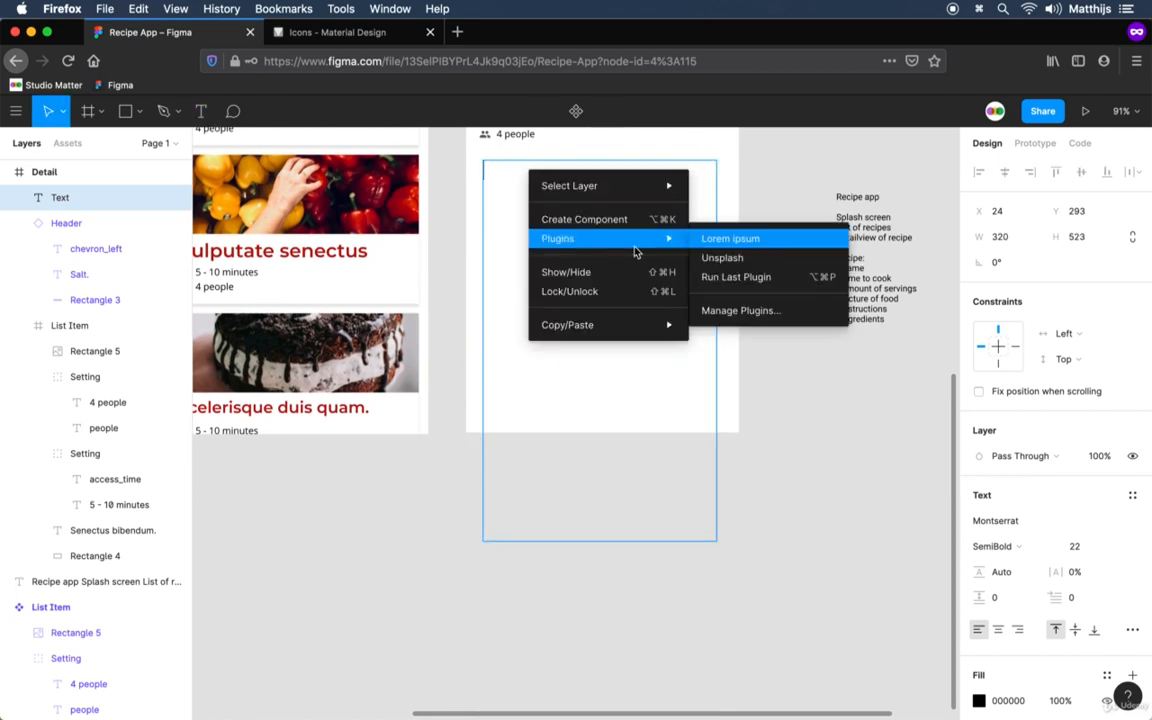
{"action": "left_click", "coordinate": [777, 243]}
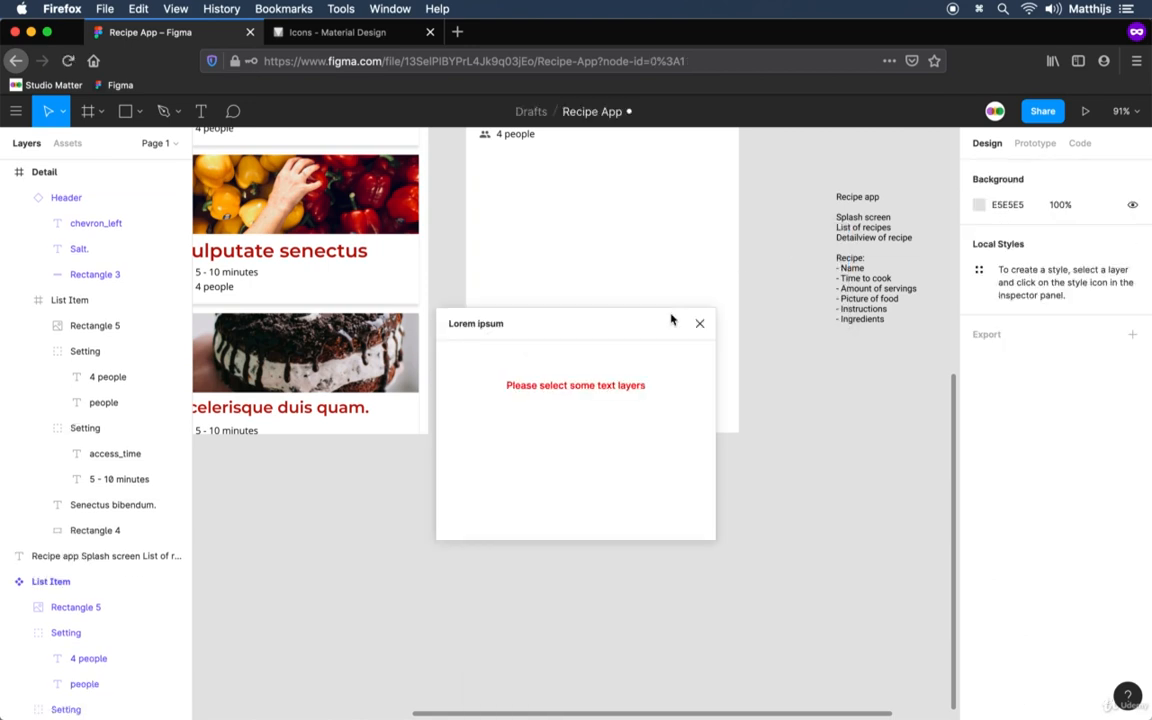
{"action": "left_click", "coordinate": [699, 323]}
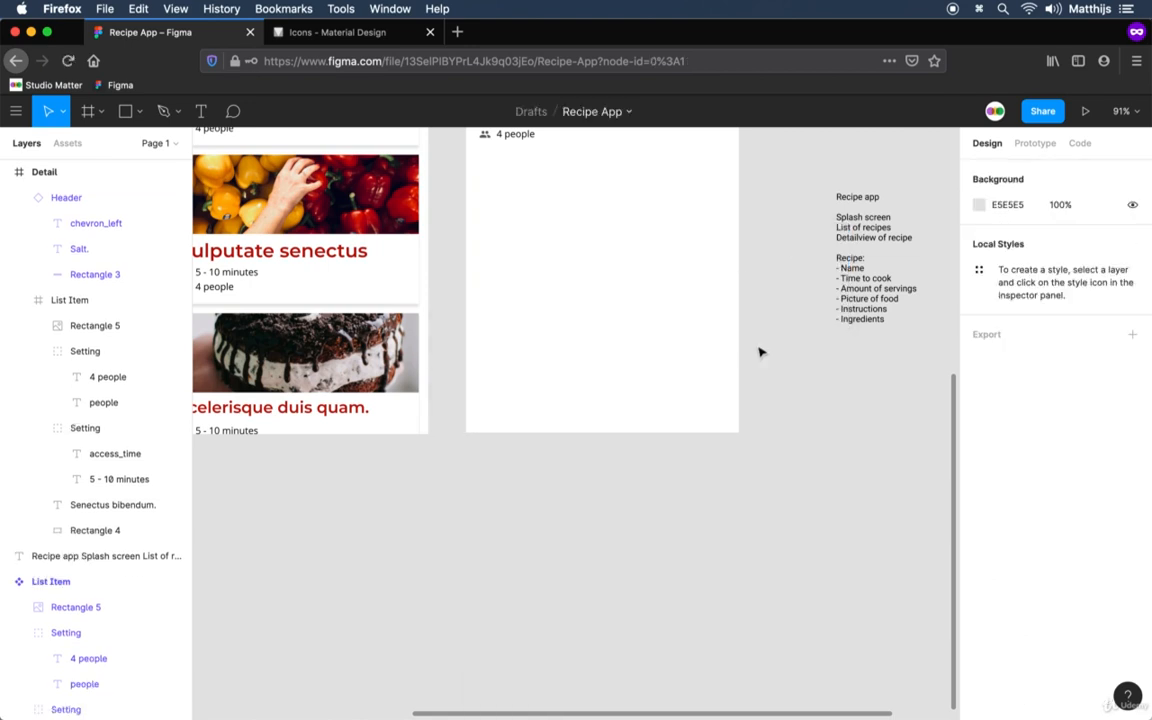
{"action": "left_click_drag", "start_coordinate": [725, 229], "coordinate": [692, 329]}
{"action": "key", "text": "t"}
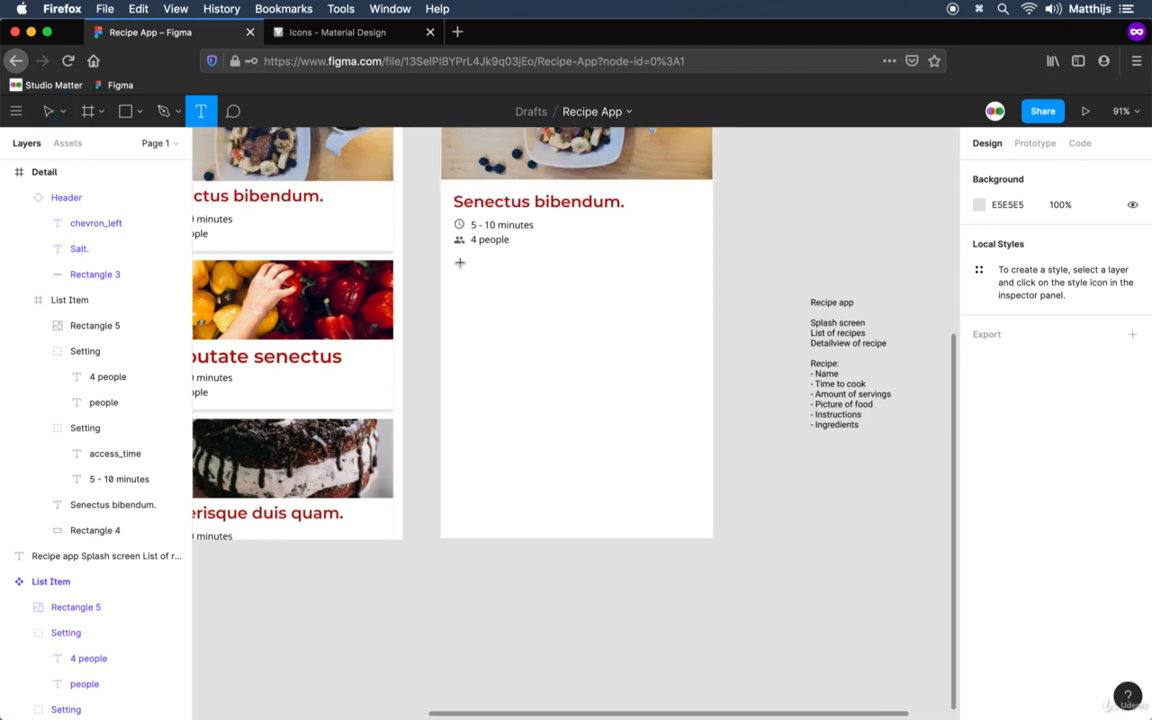
{"action": "left_click_drag", "start_coordinate": [454, 262], "coordinate": [690, 602]}
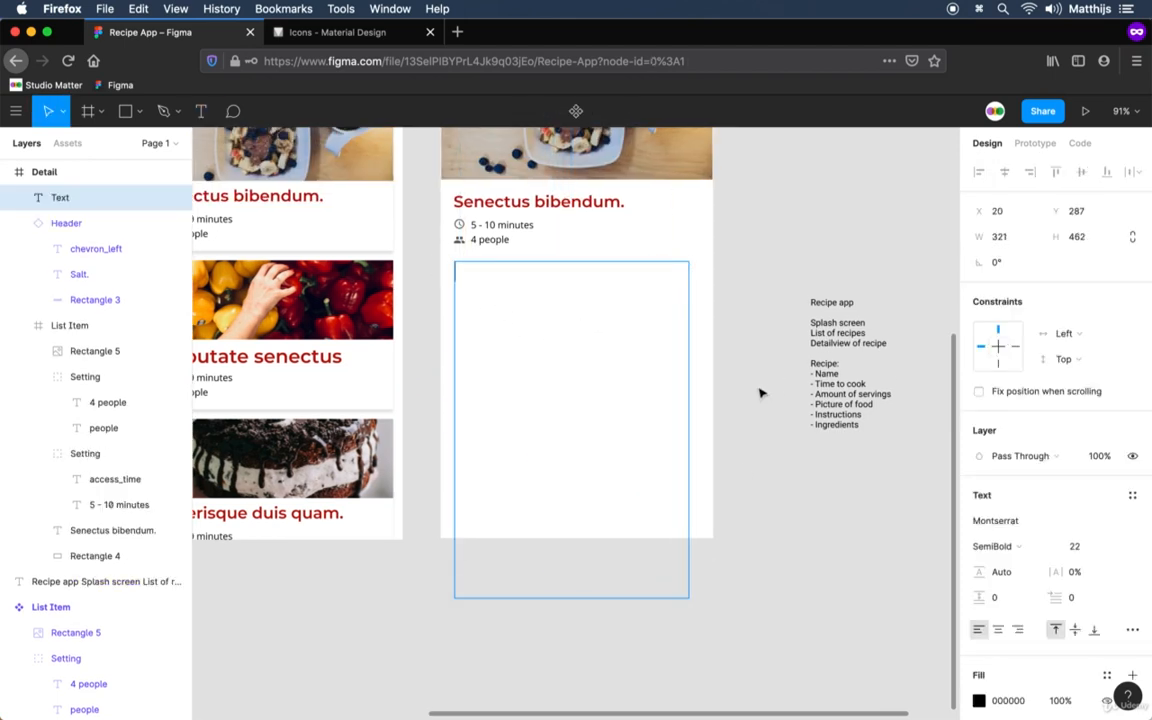
{"action": "left_click", "coordinate": [759, 393]}
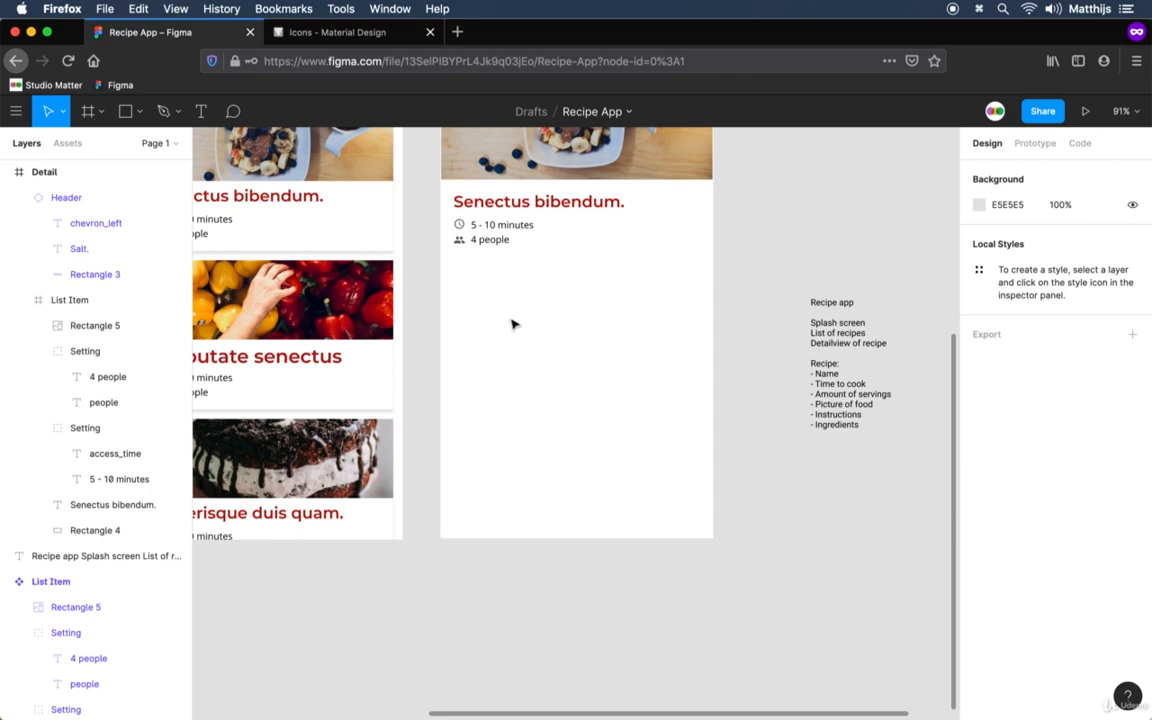
Add a text box about 327 × 469 below the servings line in the Detail frame, containing "asd".
{"action": "key", "text": "t"}
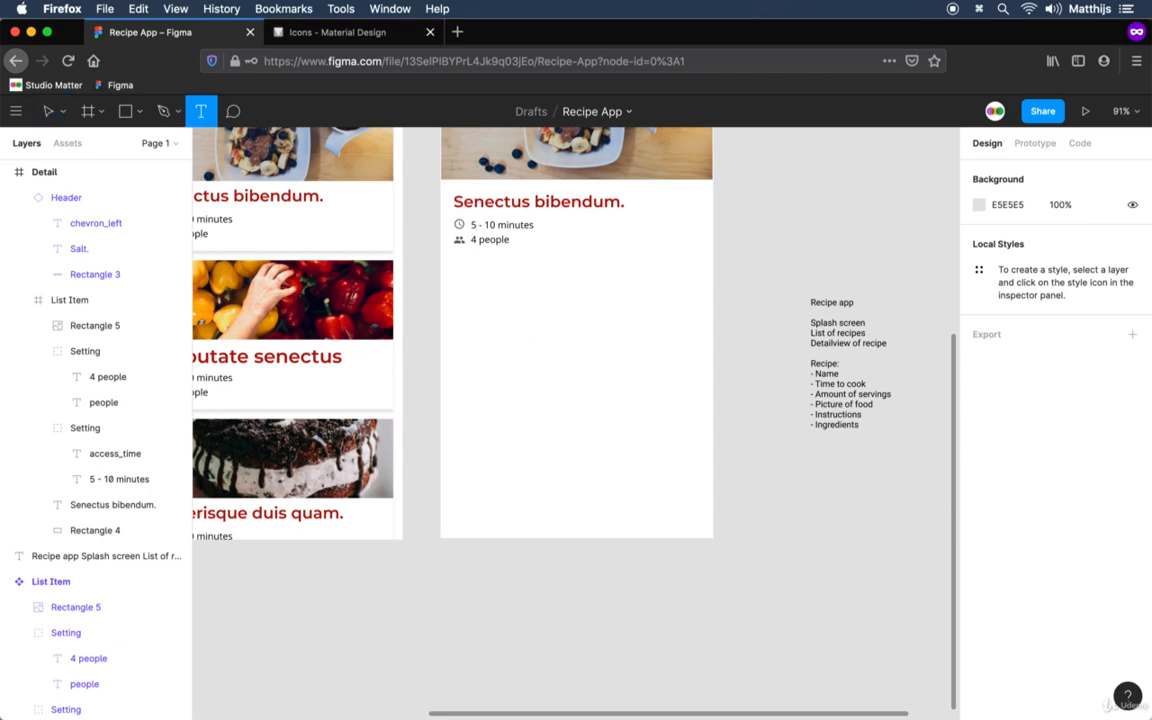
{"action": "left_click_drag", "start_coordinate": [455, 269], "coordinate": [694, 610]}
{"action": "type", "text": "asd"}
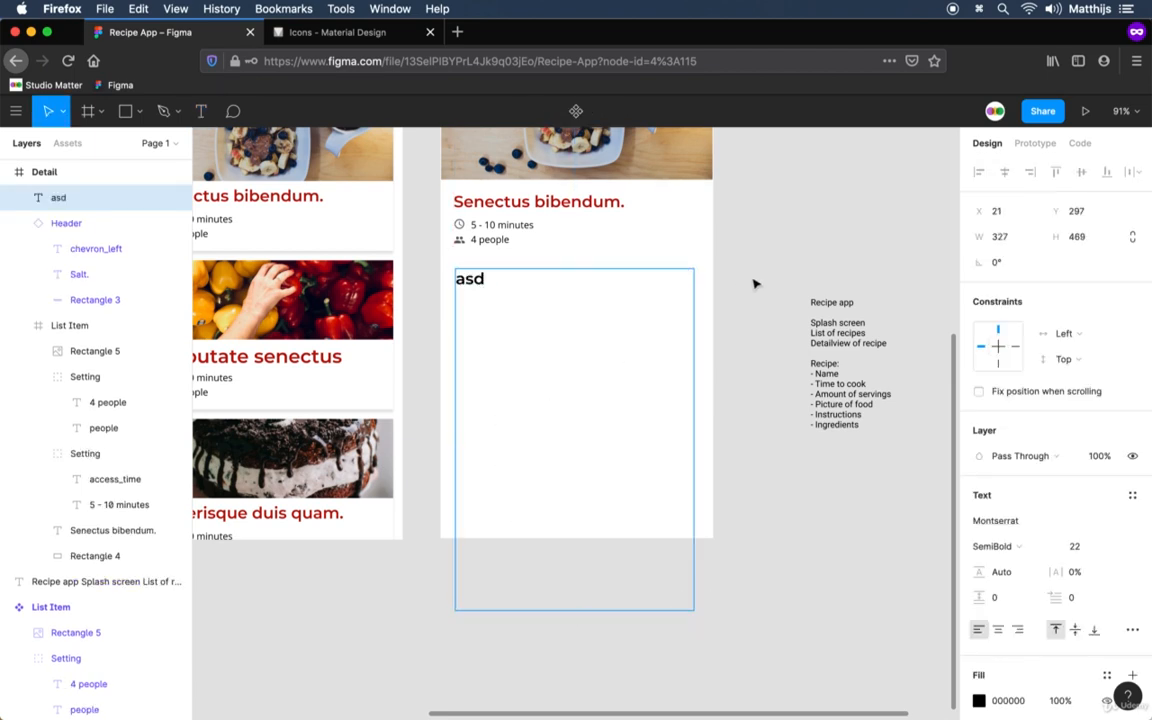
{"action": "key", "text": "Escape"}
Replace the "asd" text with auto-generated filler that fits its box, using the Lorem ipsum plugin.
{"action": "right_click", "coordinate": [474, 279]}
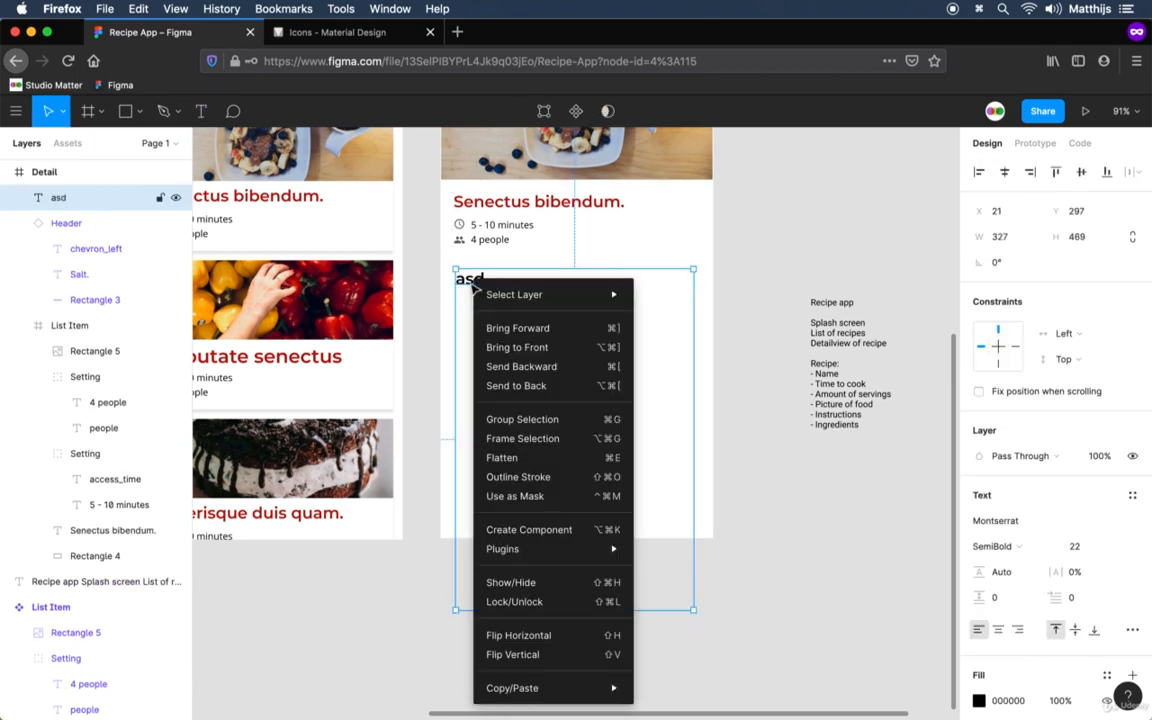
{"action": "mouse_move", "coordinate": [600, 549]}
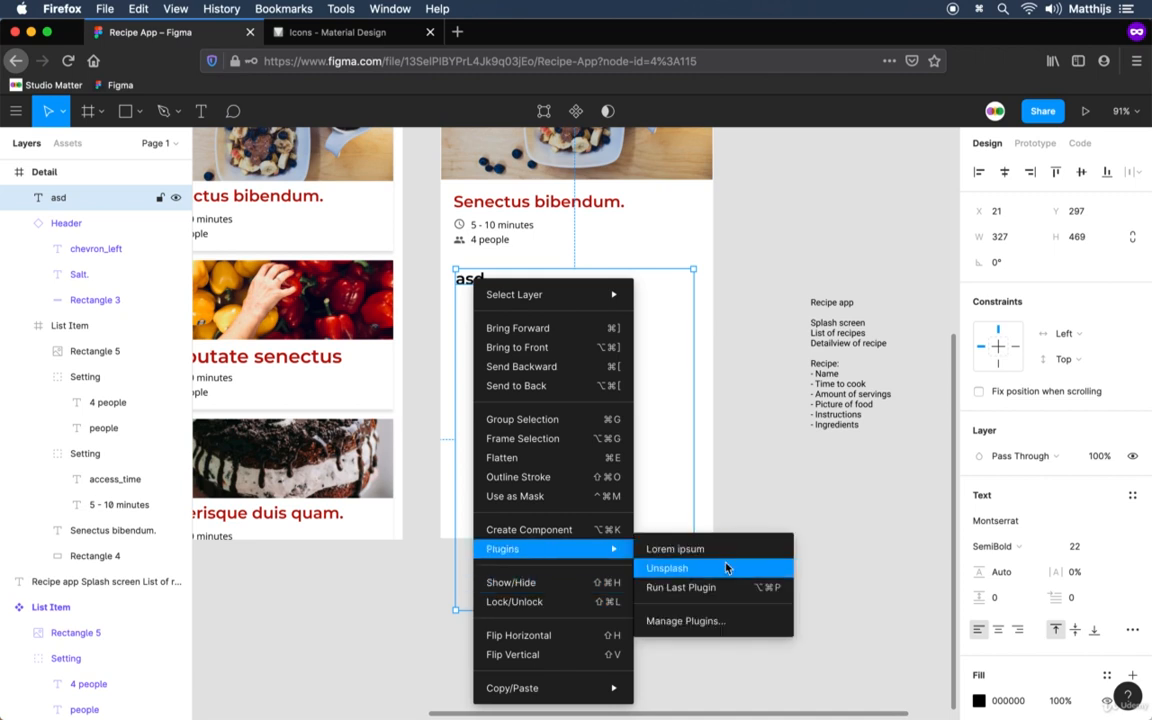
{"action": "left_click", "coordinate": [722, 552]}
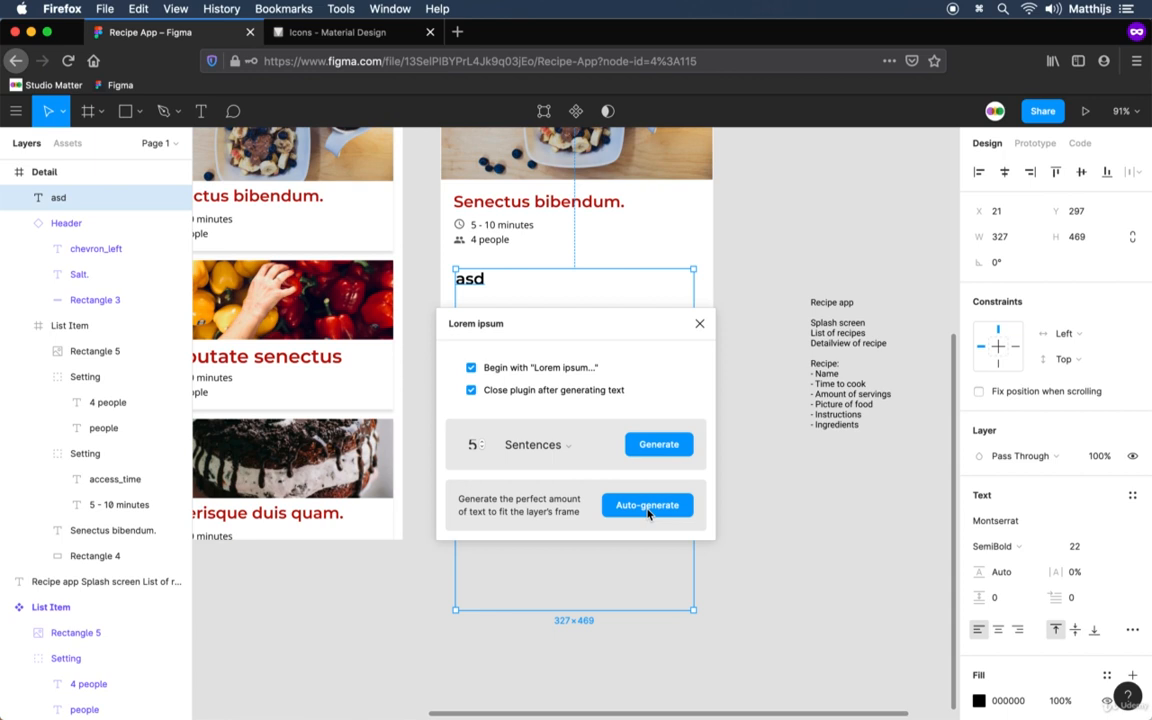
{"action": "left_click", "coordinate": [647, 507]}
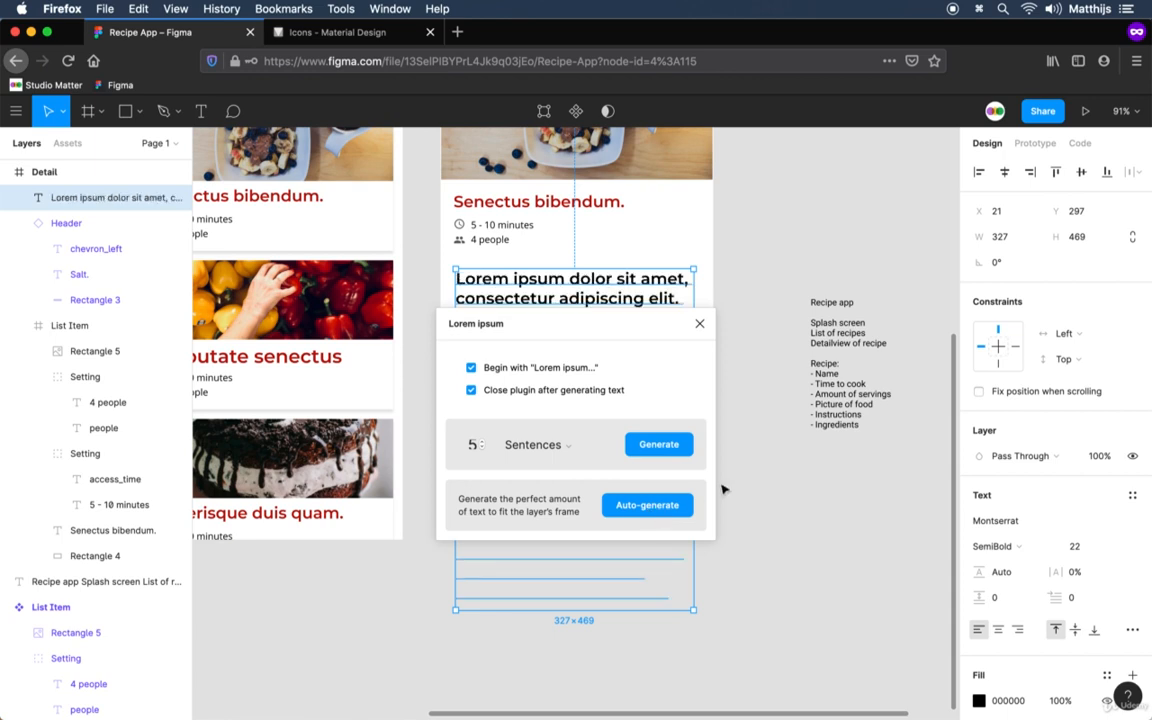
{"action": "left_click", "coordinate": [700, 324]}
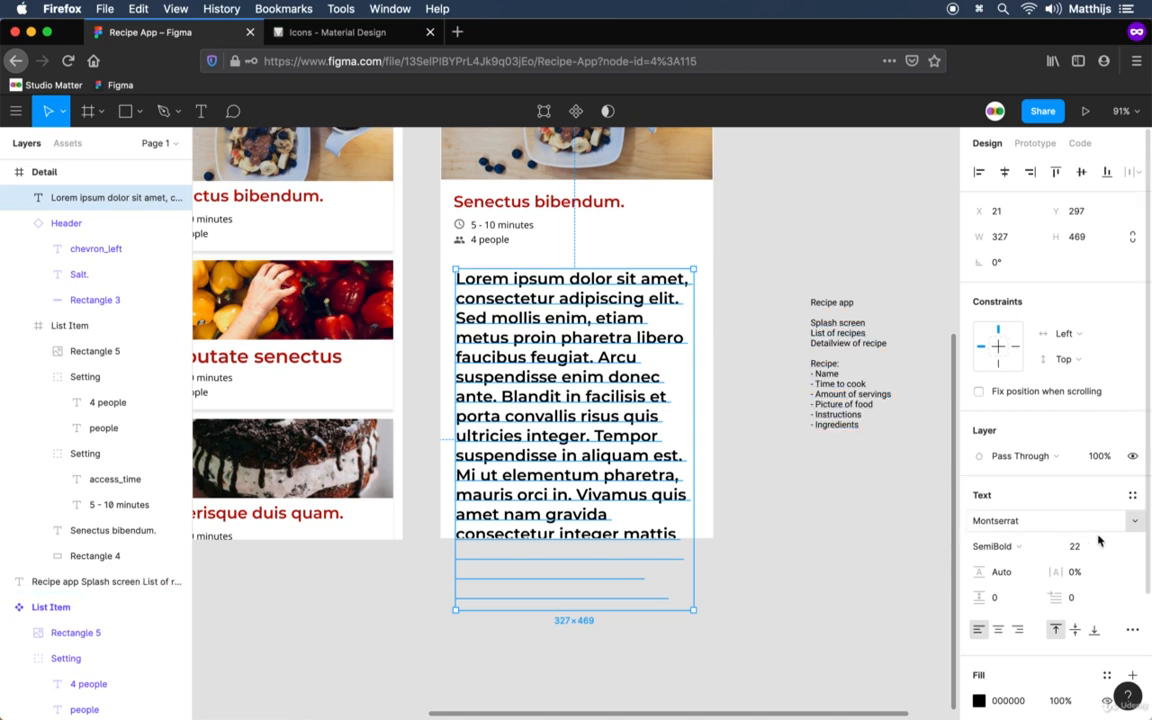
Change the lorem ipsum paragraph's font to Open Sans with the Regular weight.
{"action": "left_click", "coordinate": [1040, 522]}
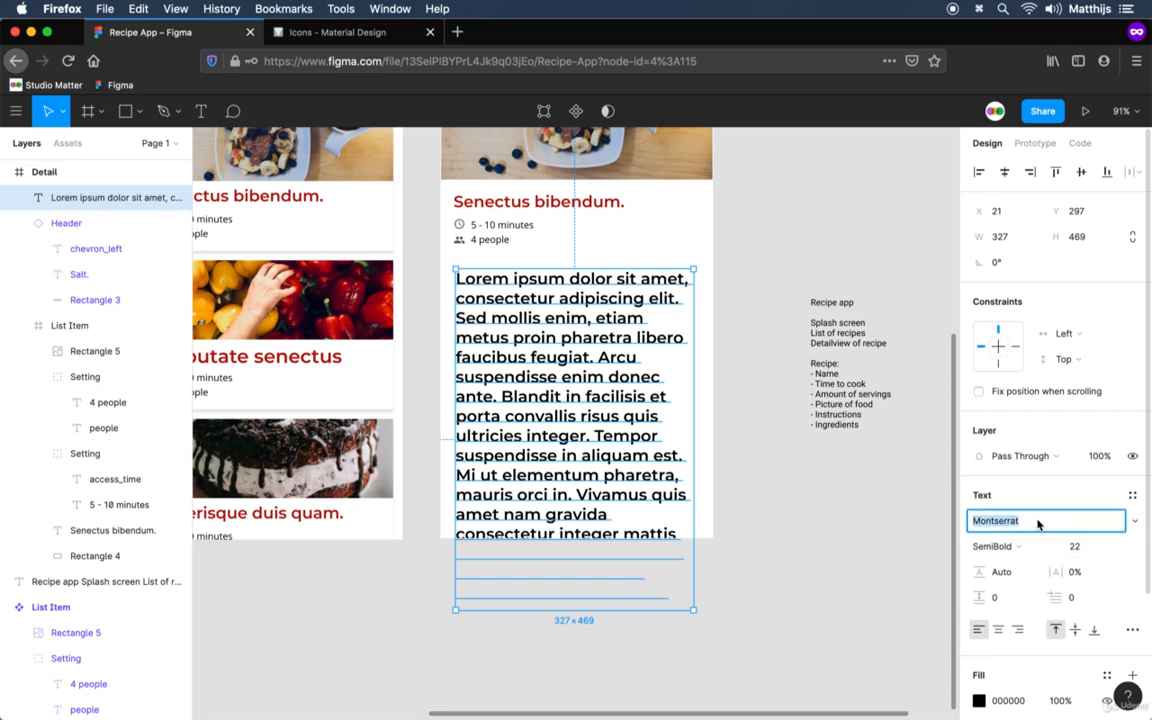
{"action": "type", "text": "Open sa"}
{"action": "key", "text": "Return"}
{"action": "left_click", "coordinate": [1006, 547]}
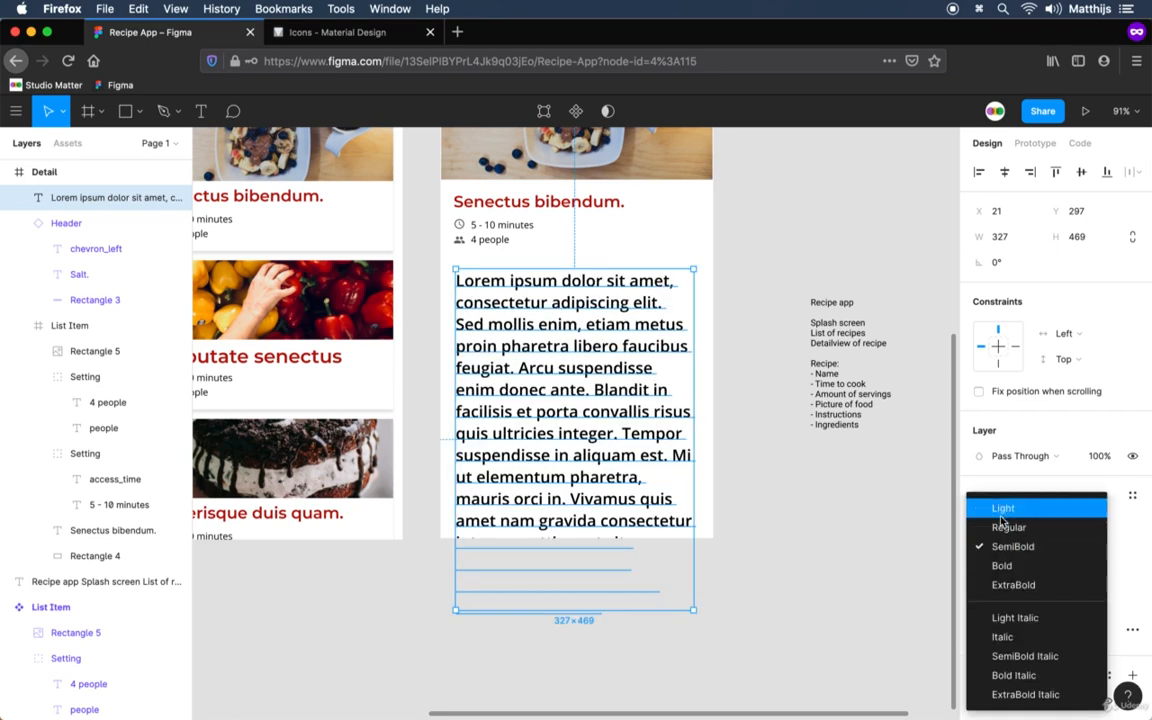
{"action": "left_click", "coordinate": [1008, 527]}
Try to reduce the lorem ipsum paragraph's font size to 13.
{"action": "left_click", "coordinate": [1090, 548]}
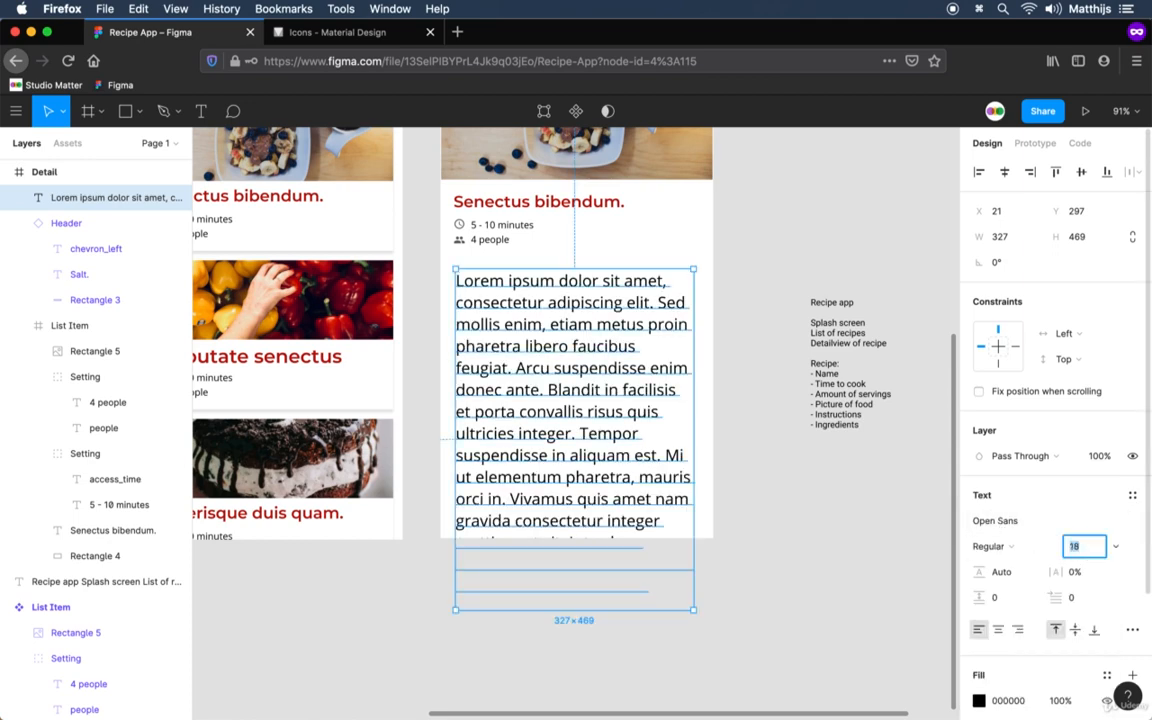
{"action": "left_click", "coordinate": [1116, 547]}
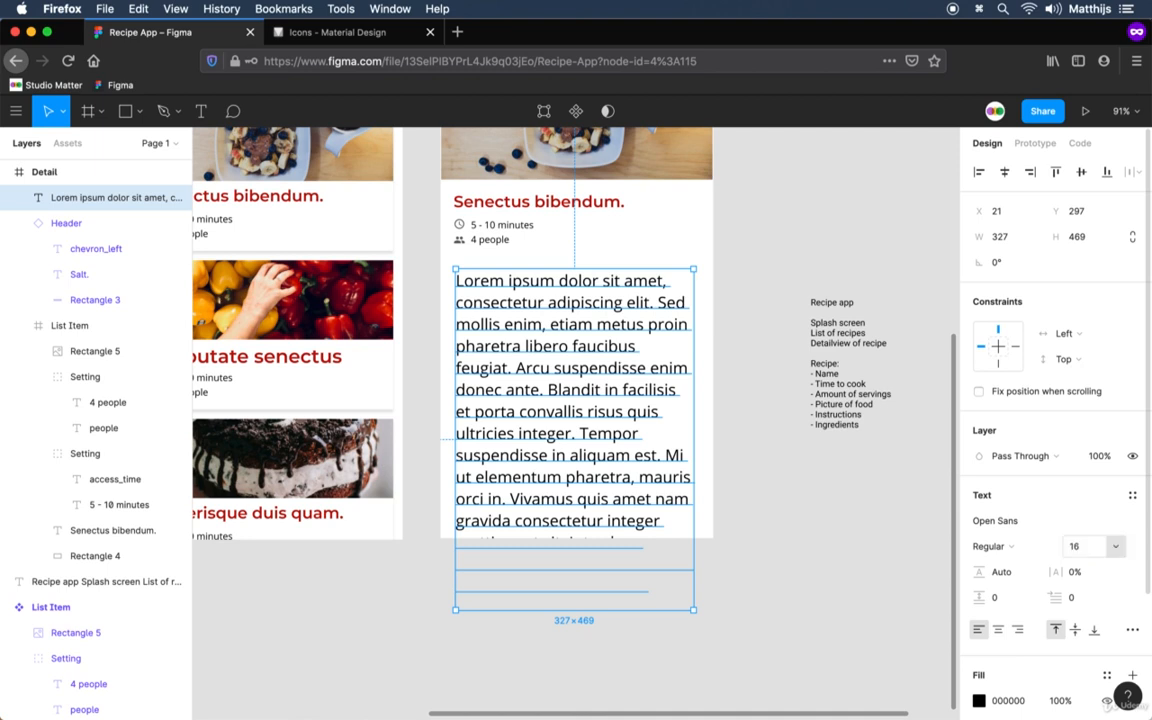
{"action": "left_click", "coordinate": [1117, 547]}
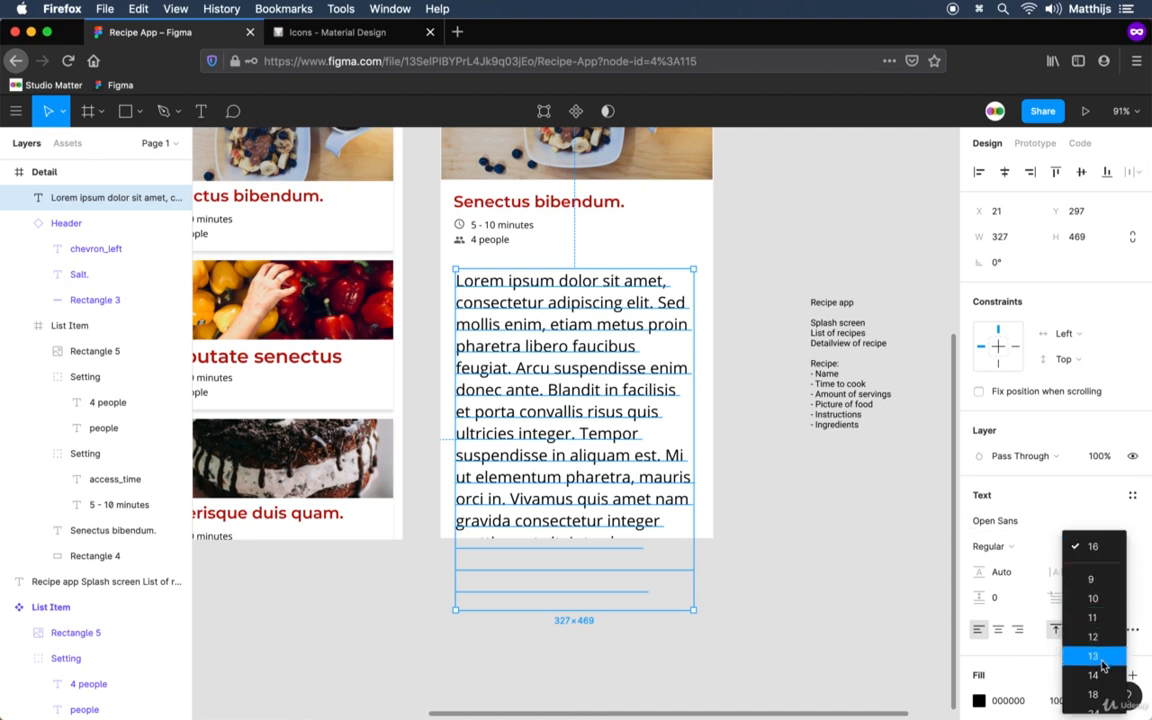
{"action": "left_click", "coordinate": [1102, 660]}
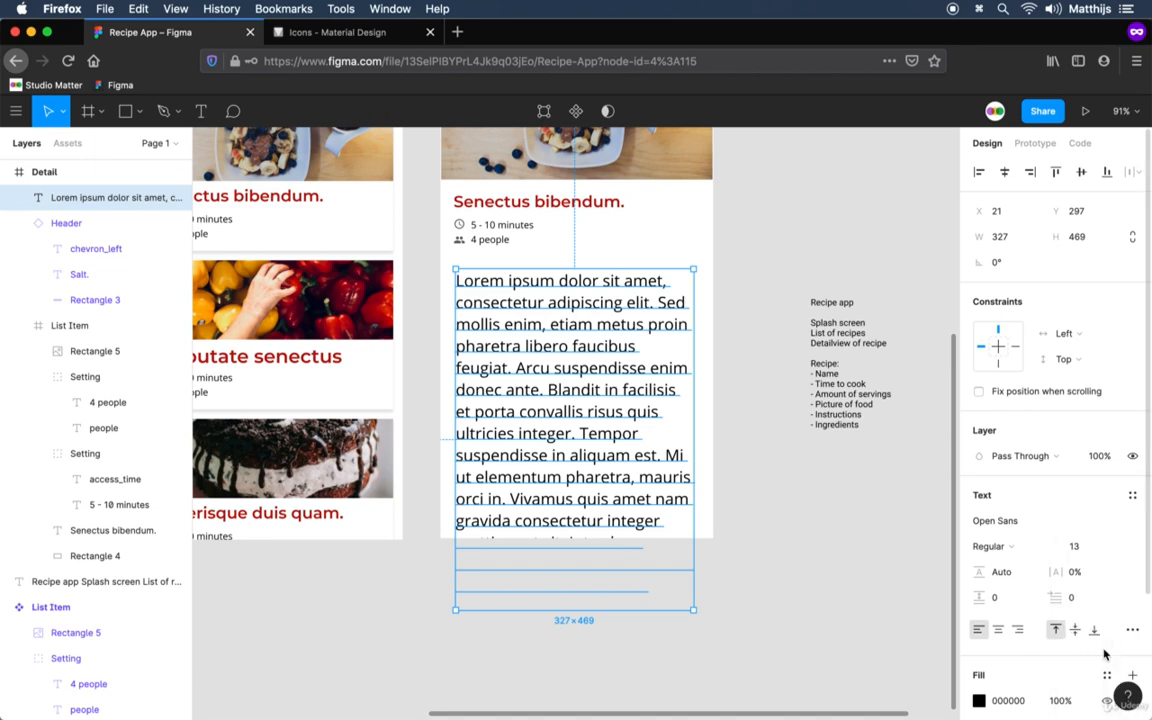
{"action": "left_click", "coordinate": [810, 533]}
Set the font size of the lorem ipsum paragraph in the Detail frame to 16.
{"action": "left_click", "coordinate": [561, 330]}
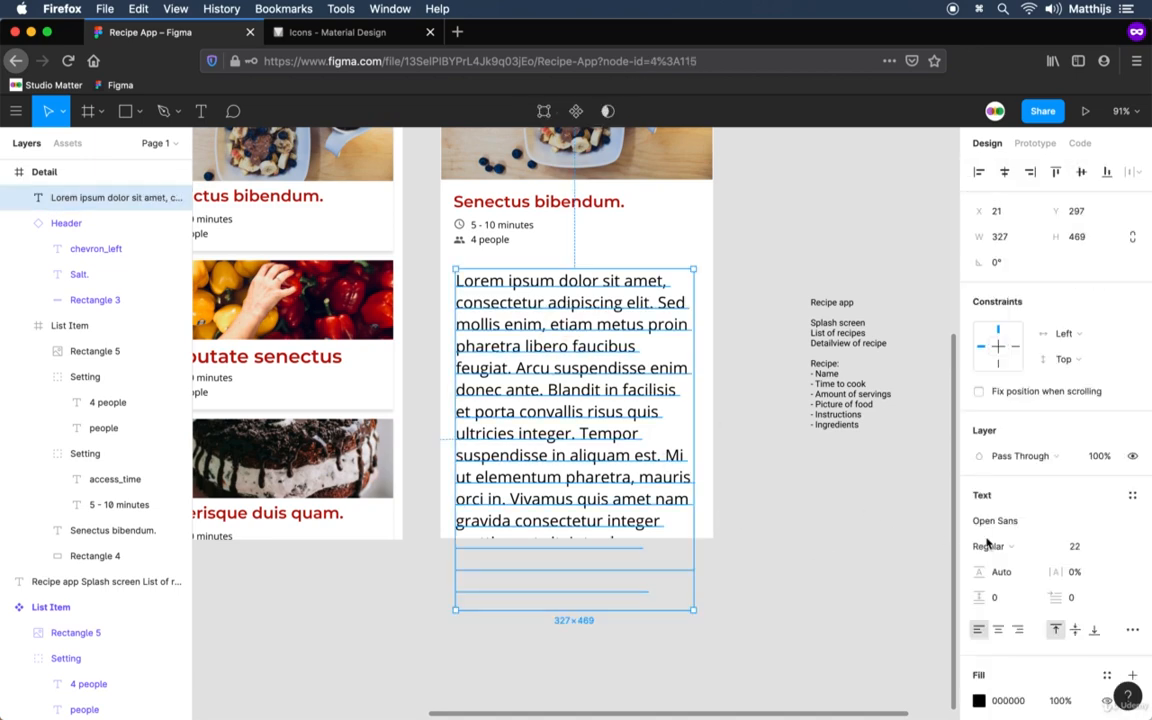
{"action": "left_click", "coordinate": [1083, 547]}
{"action": "key", "text": "Down"}
{"action": "key", "text": "Down"}
{"action": "key", "text": "Down"}
{"action": "key", "text": "Down"}
{"action": "key", "text": "Down"}
{"action": "key", "text": "Down"}
{"action": "key", "text": "Down"}
{"action": "key", "text": "Down"}
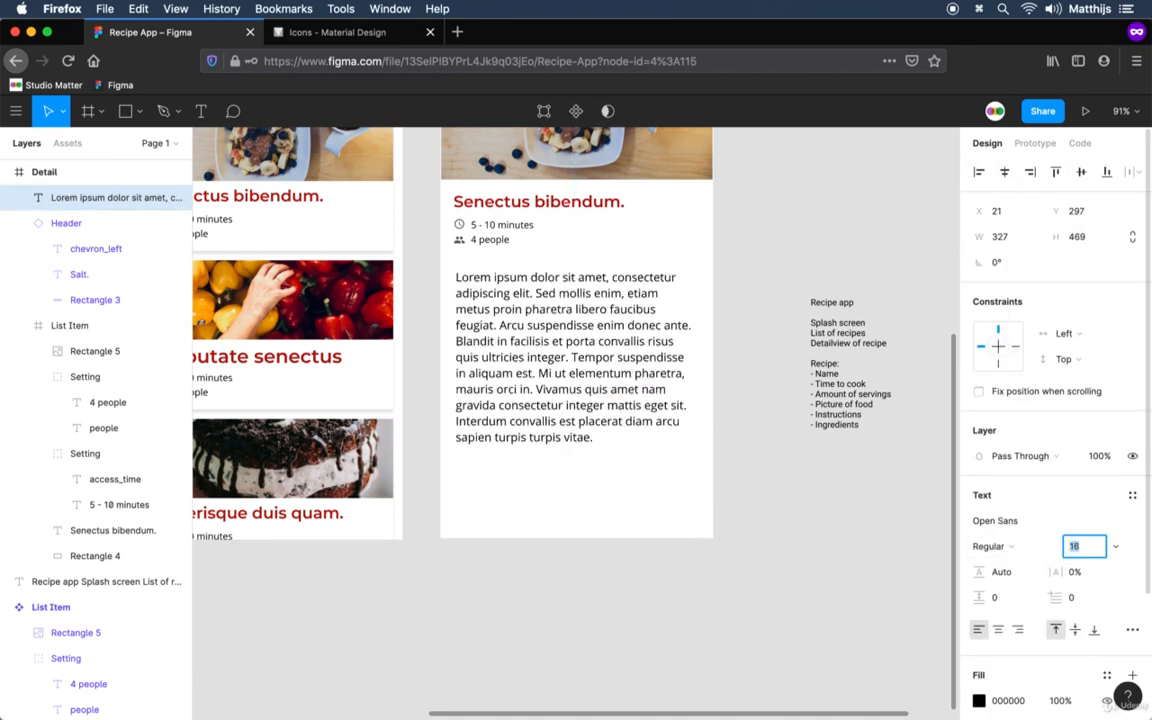
Set the lorem ipsum paragraph's font size to 15.
{"action": "key", "text": "Up"}
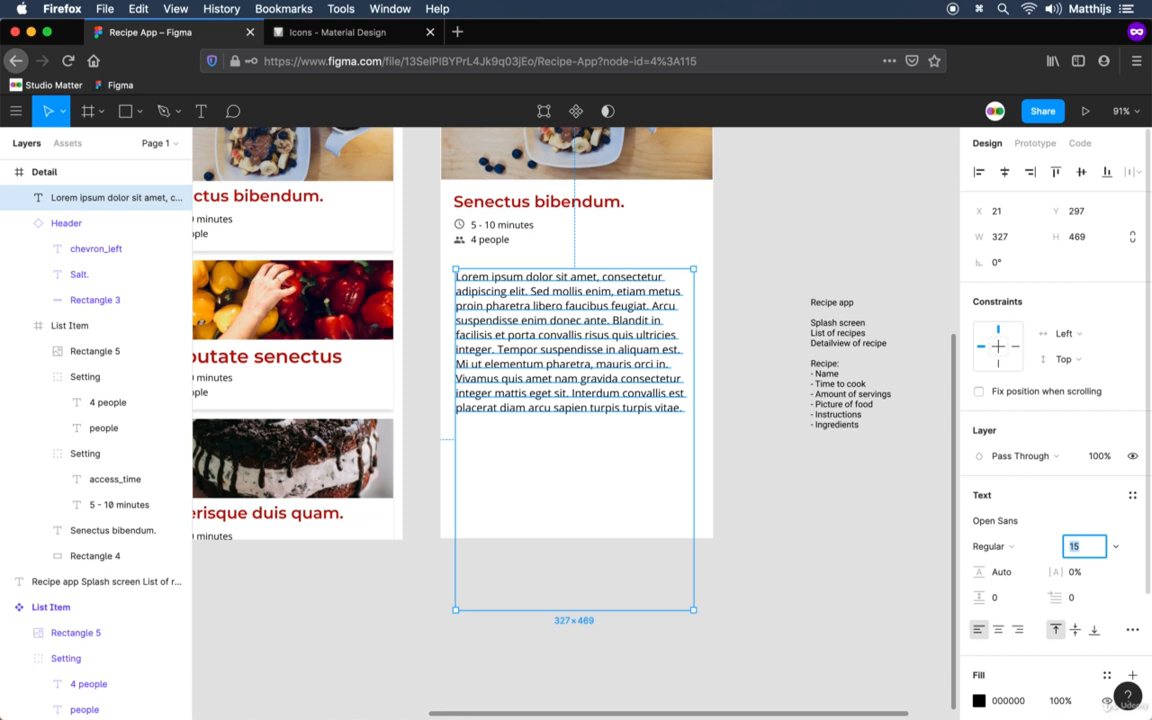
{"action": "left_click", "coordinate": [1116, 546]}
{"action": "left_click", "coordinate": [1020, 597]}
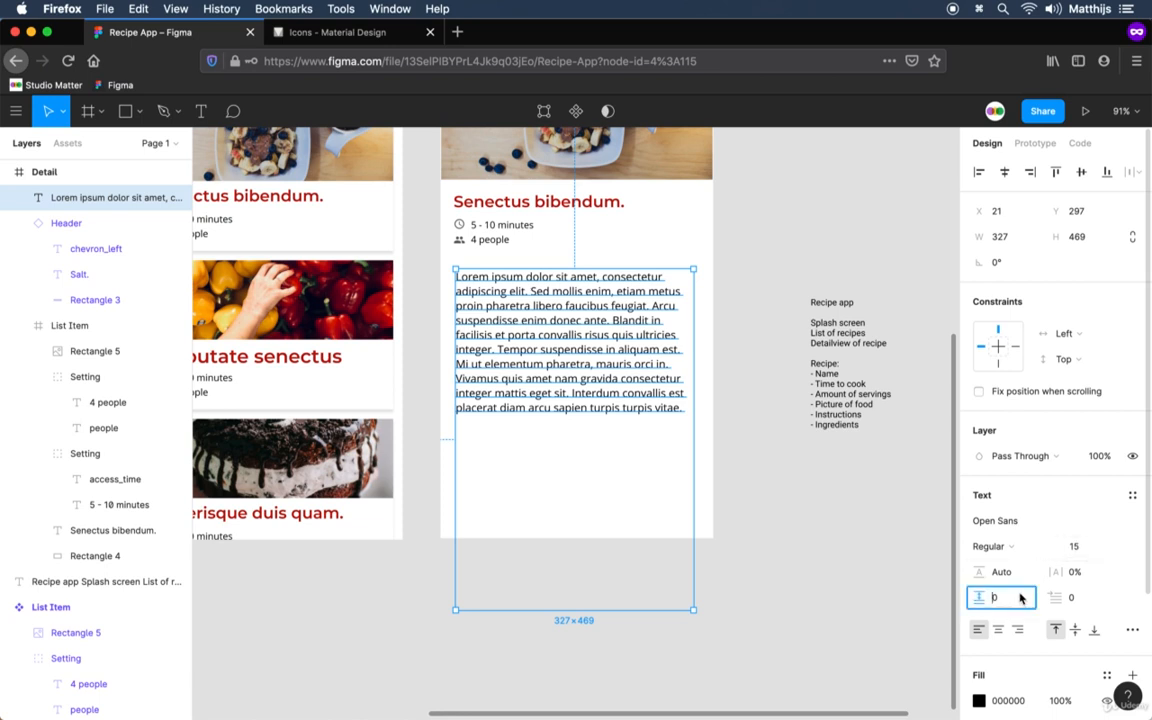
{"action": "type", "text": "3"}
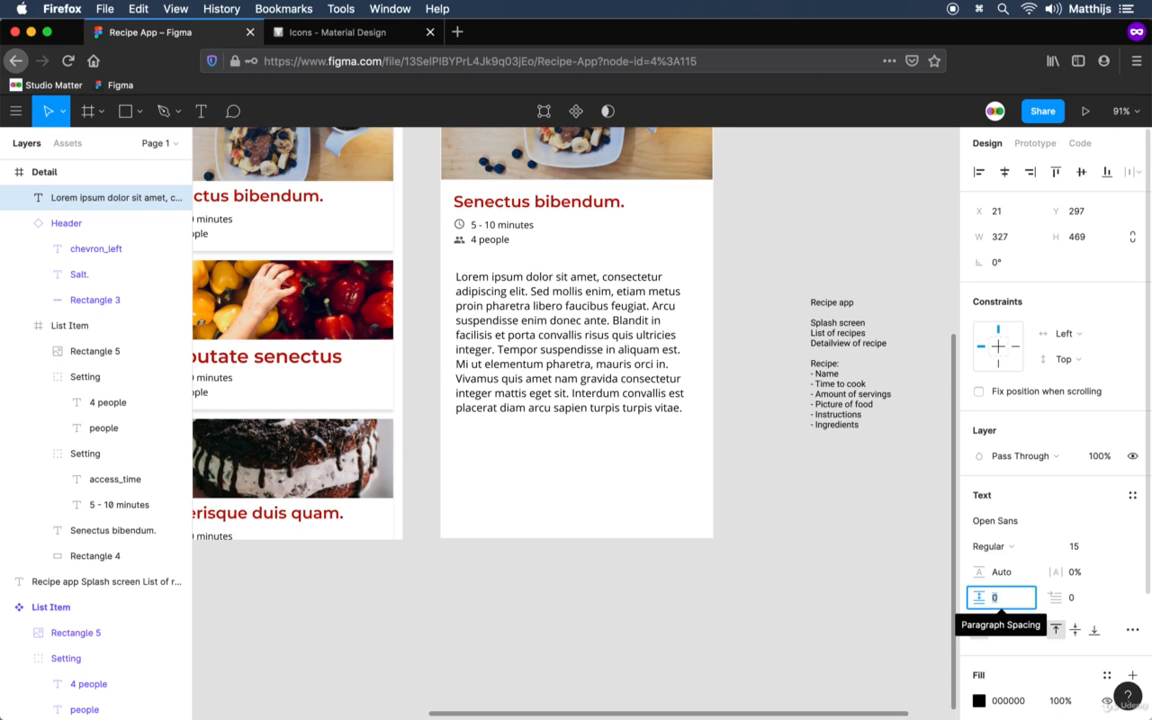
Increase the lorem ipsum paragraph's line height to 161.8%.
{"action": "left_click", "coordinate": [1005, 572]}
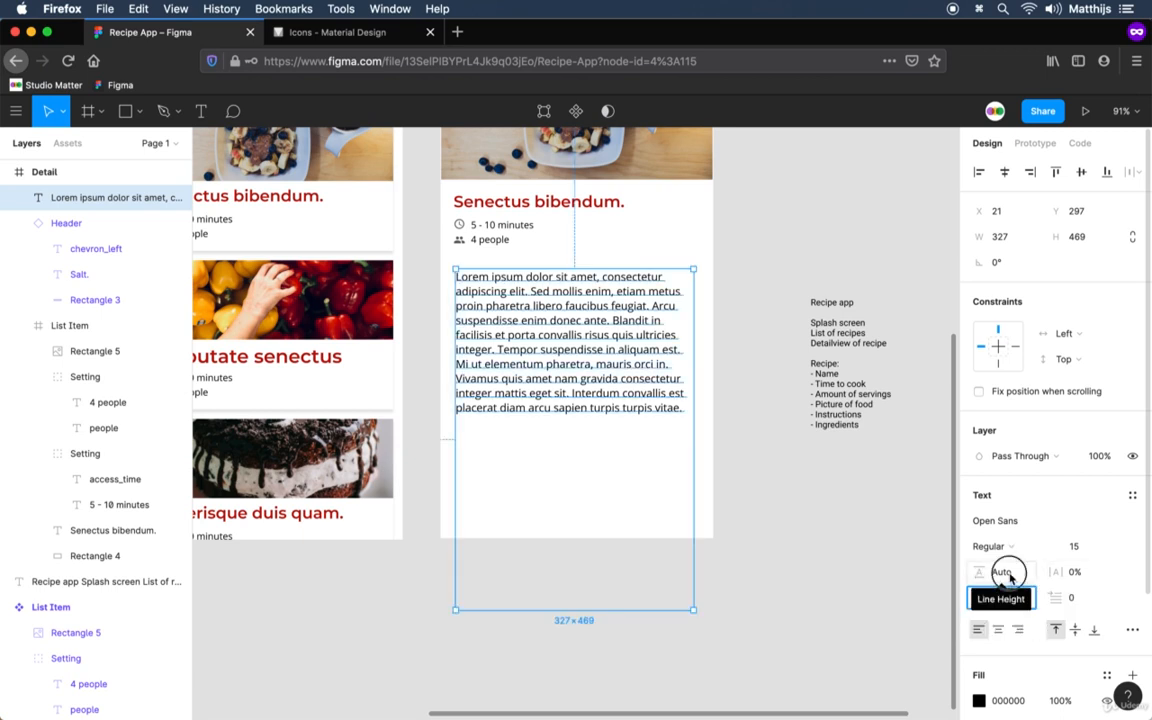
{"action": "key", "text": "Up"}
{"action": "key", "text": "Up"}
{"action": "key", "text": "Up"}
{"action": "key", "text": "Up"}
{"action": "key", "text": "Up"}
{"action": "key", "text": "Up"}
{"action": "key", "text": "Up"}
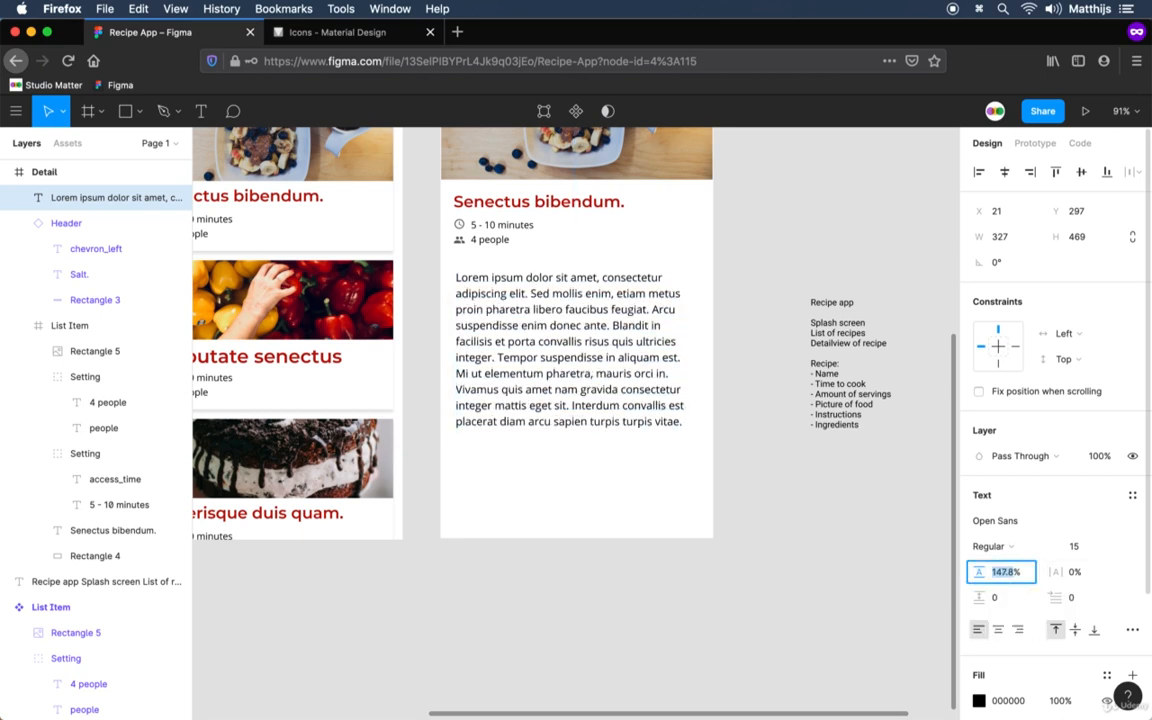
{"action": "key", "text": "Up"}
{"action": "key", "text": "Up"}
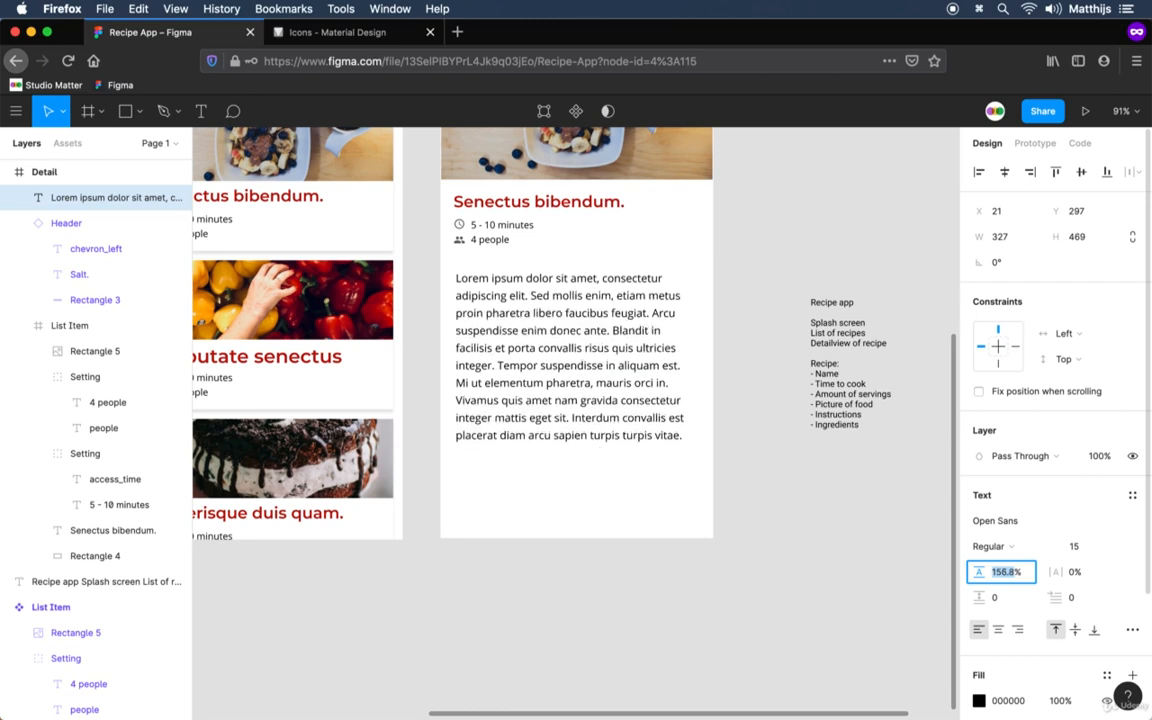
{"action": "key", "text": "Escape"}
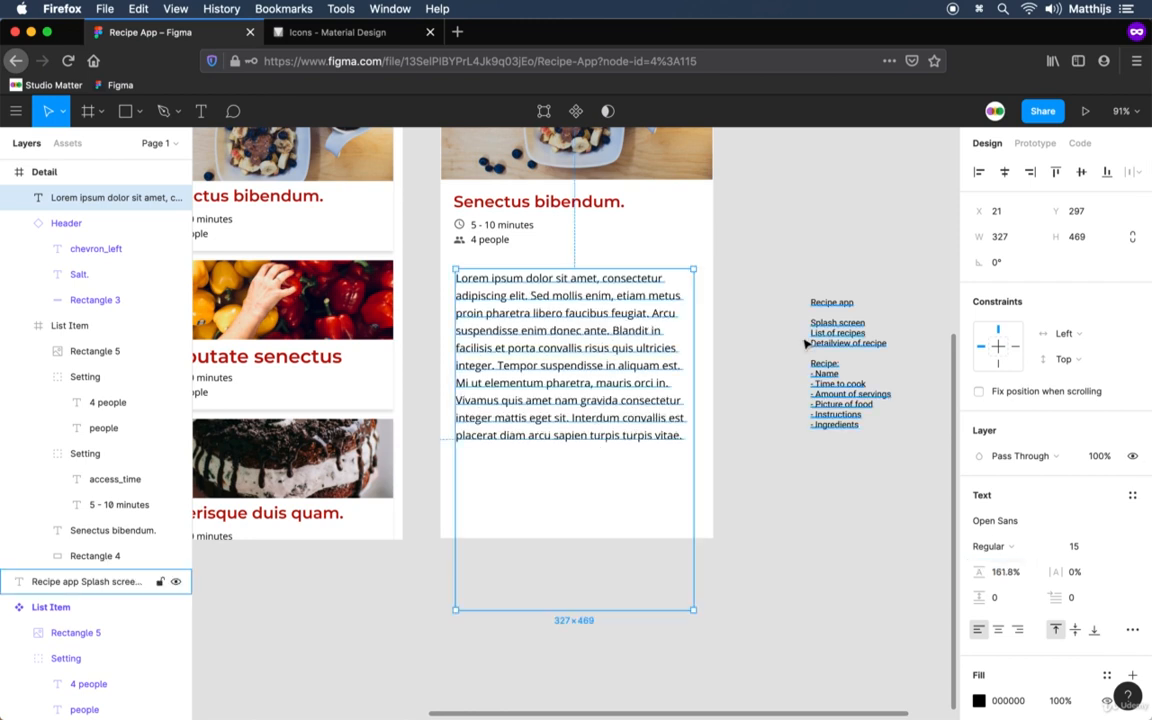
Auto-generate new filler text that fills the paragraph's box with the Lorem ipsum plugin, and close the plugin.
{"action": "right_click", "coordinate": [598, 438]}
{"action": "mouse_move", "coordinate": [682, 559]}
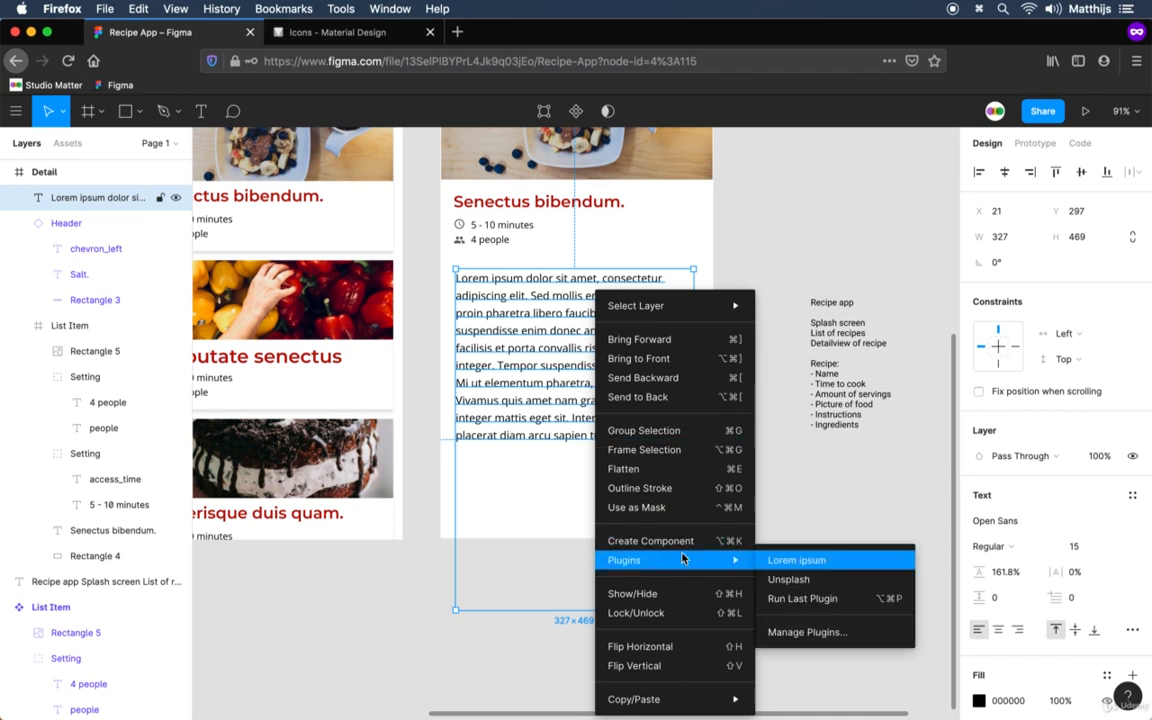
{"action": "left_click", "coordinate": [796, 562]}
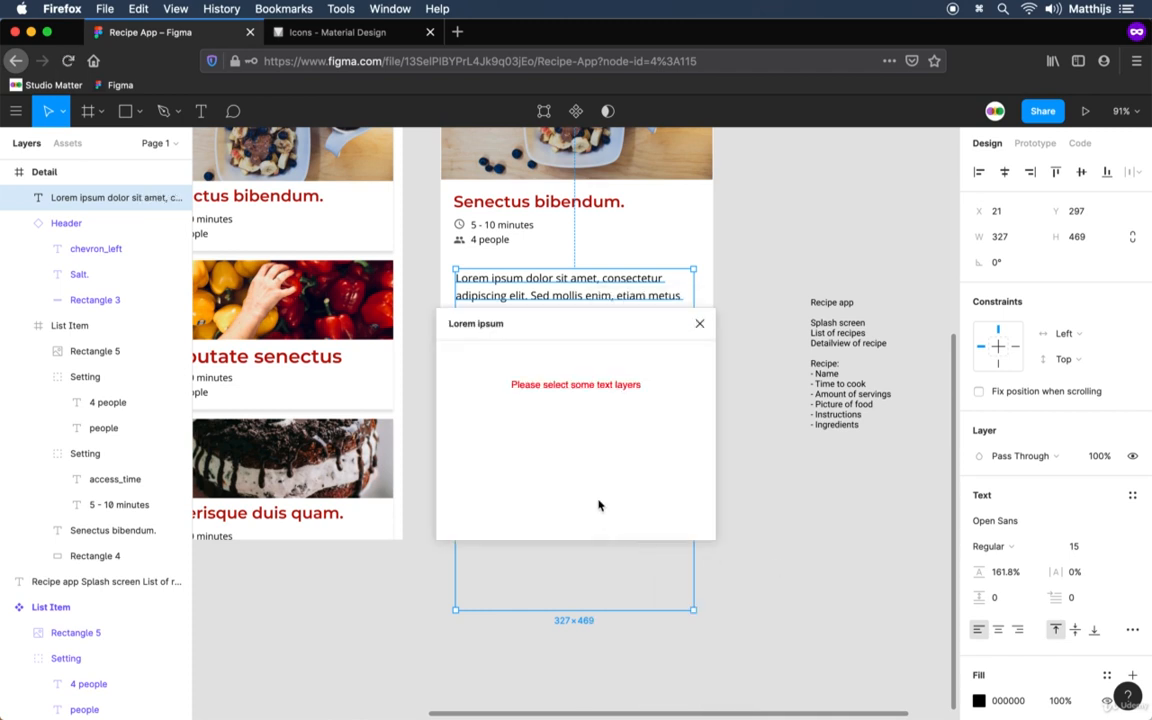
{"action": "left_click", "coordinate": [670, 518]}
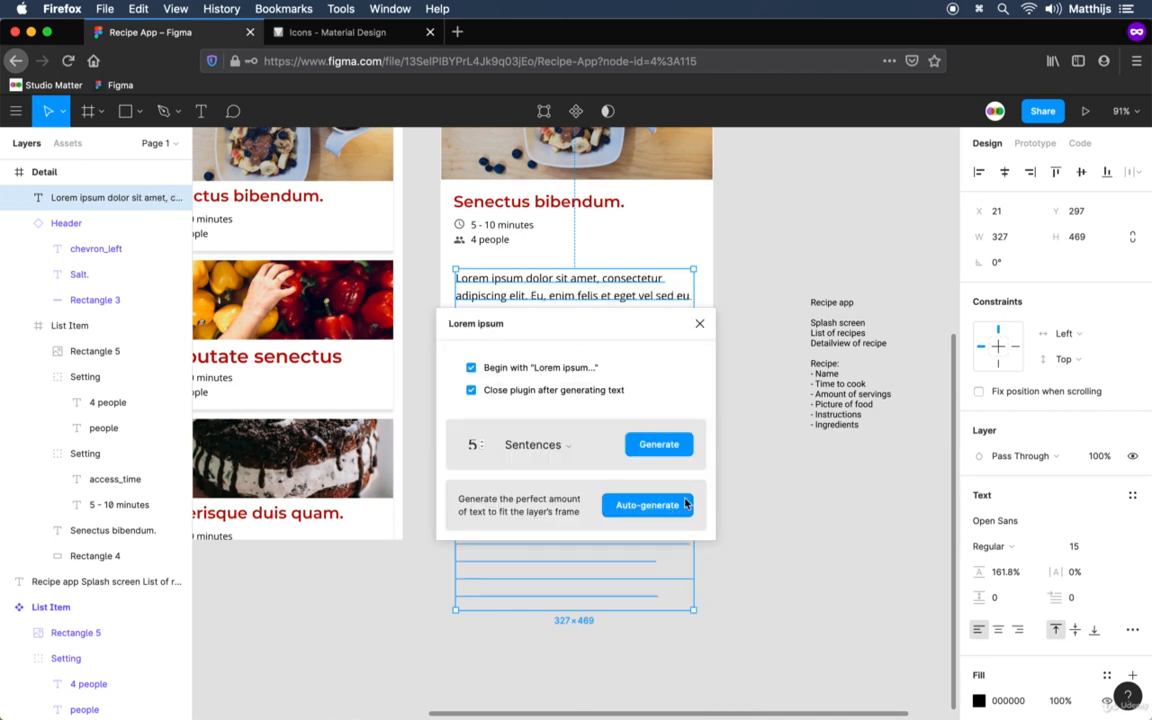
{"action": "left_click", "coordinate": [700, 327]}
{"action": "left_click", "coordinate": [763, 375]}
Change the fill of the Detail header's background rectangle from a linear gradient to solid FFFFFF.
{"action": "scroll", "coordinate": [763, 290], "scroll_direction": "up", "scroll_amount": 5}
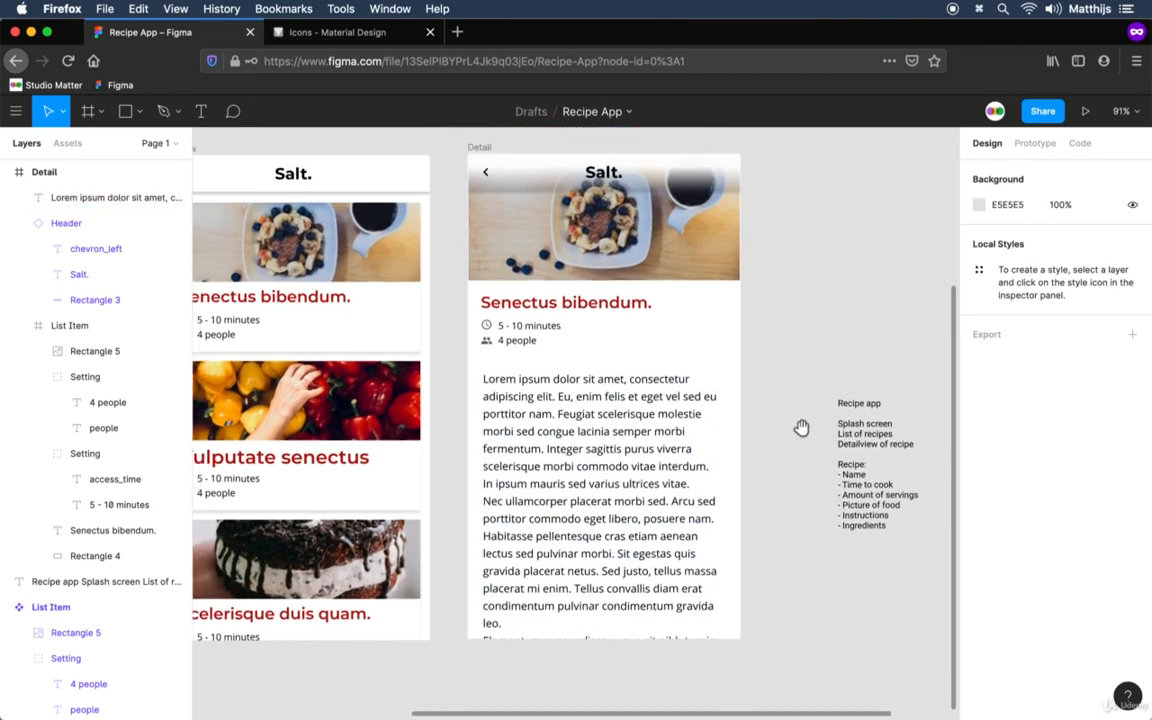
{"action": "left_click_drag", "start_coordinate": [820, 445], "coordinate": [826, 443]}
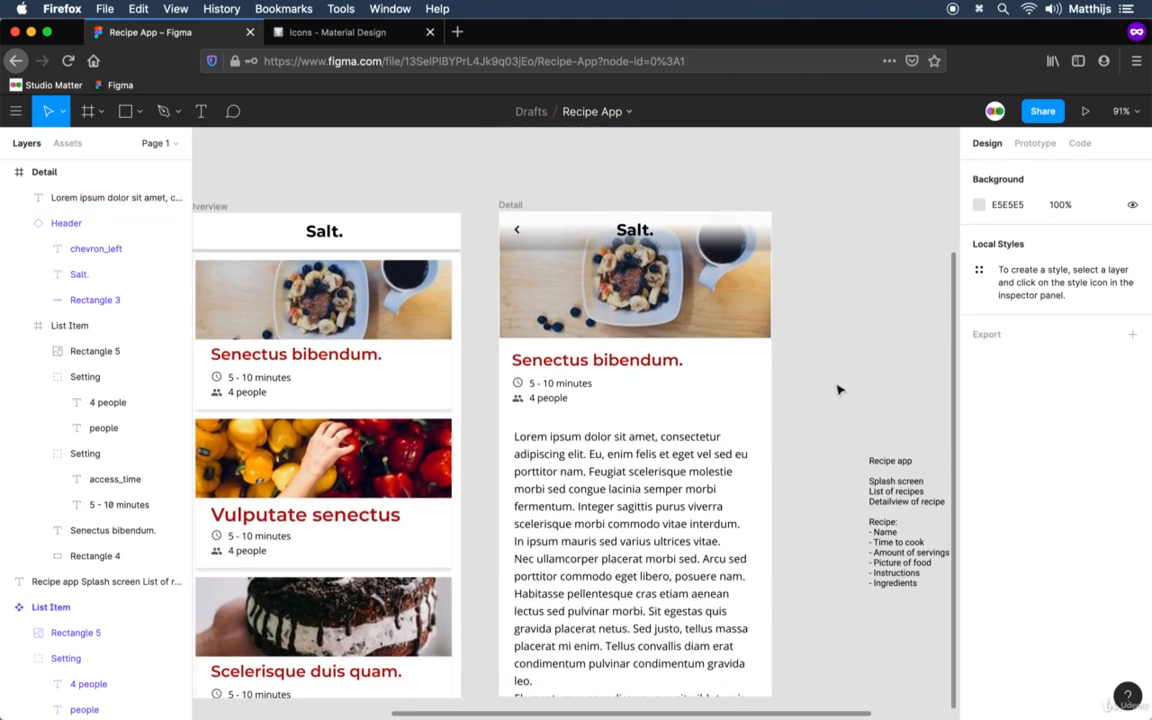
{"action": "left_click", "coordinate": [761, 242]}
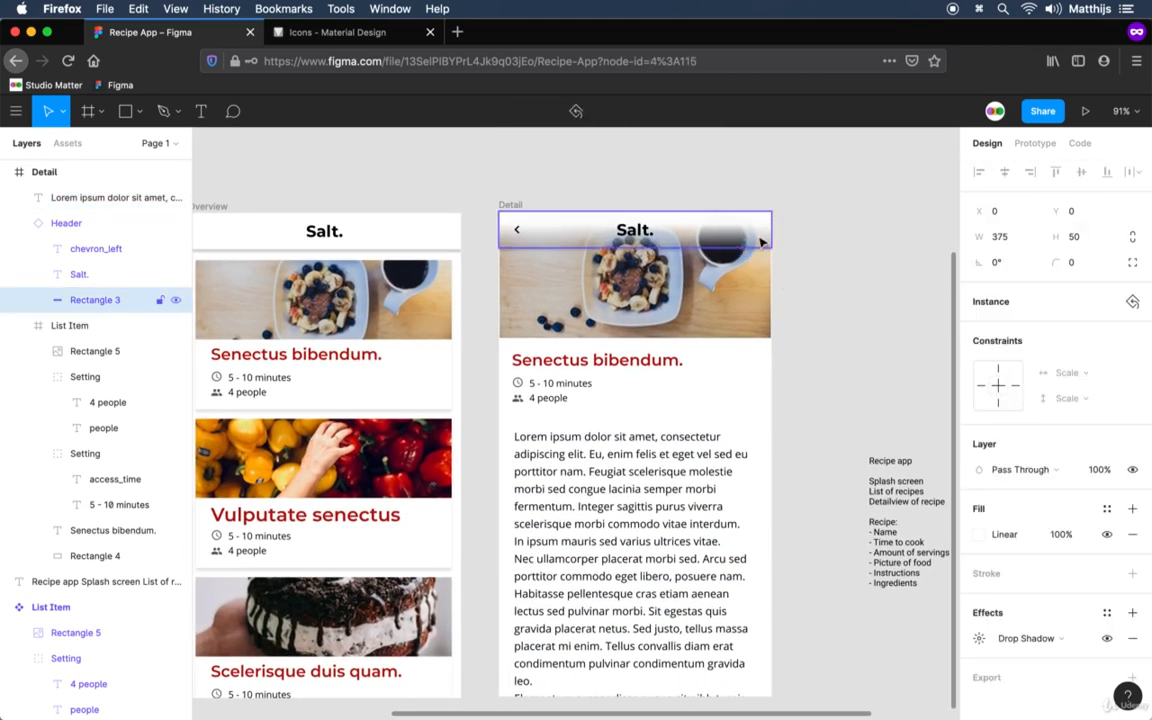
{"action": "left_click", "coordinate": [979, 534]}
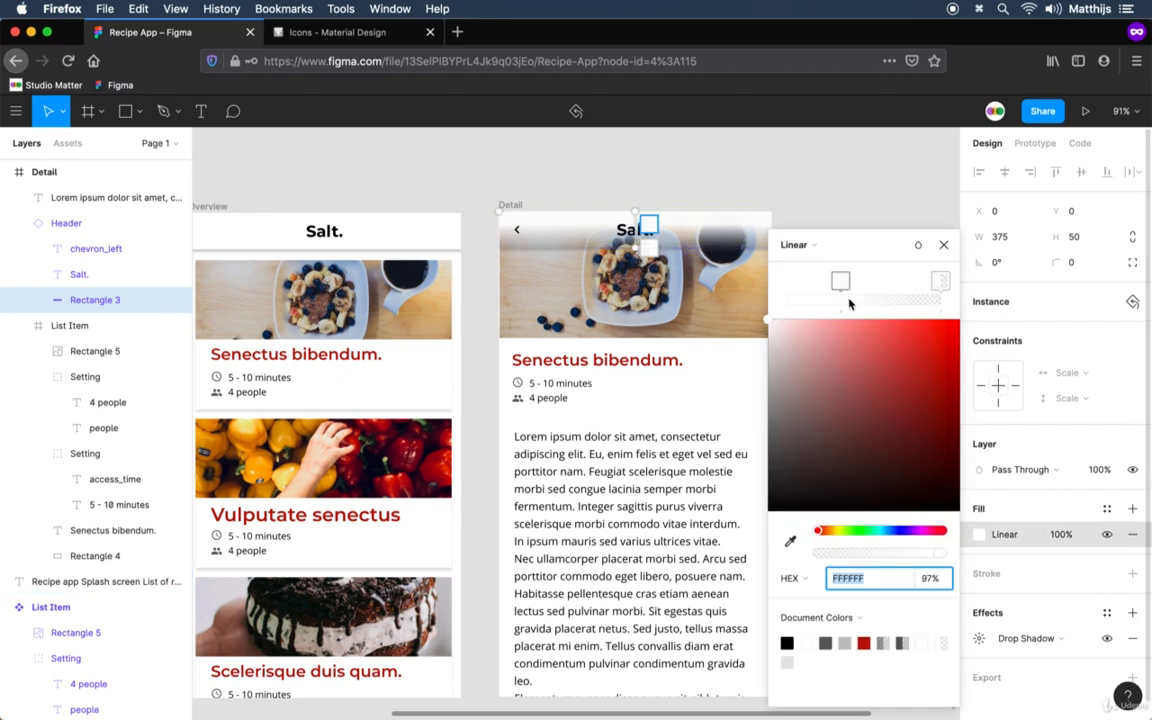
{"action": "left_click", "coordinate": [817, 252]}
{"action": "left_click", "coordinate": [812, 226]}
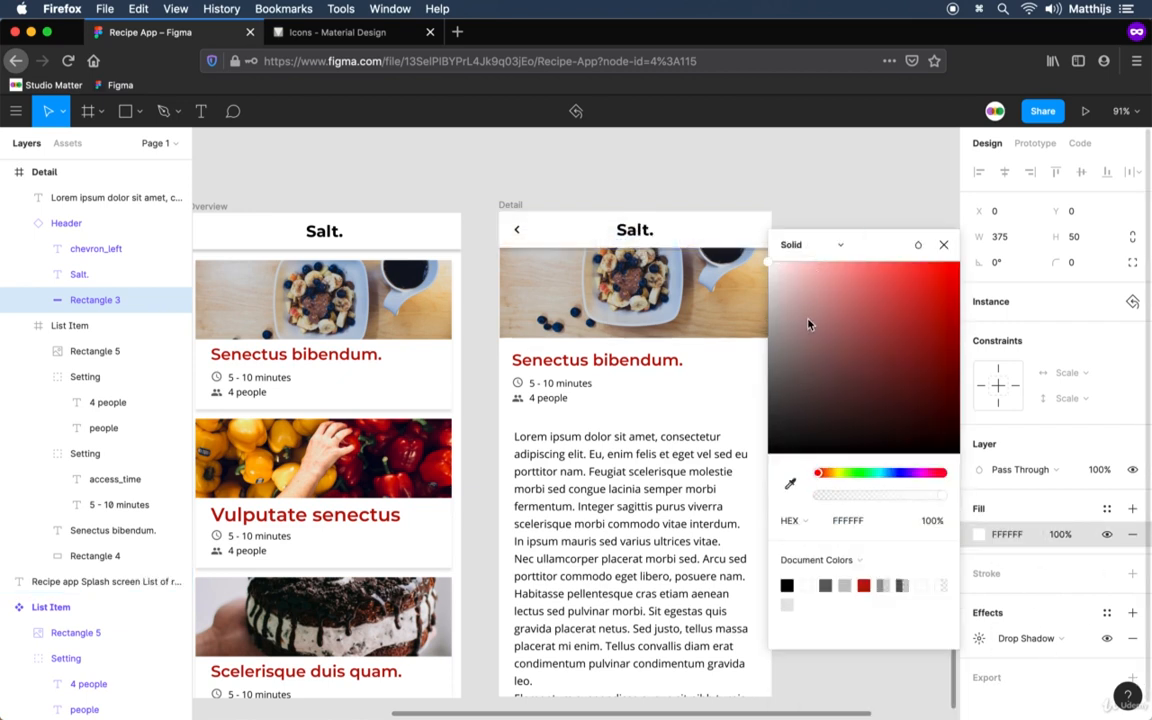
{"action": "left_click", "coordinate": [945, 246]}
{"action": "left_click", "coordinate": [905, 334]}
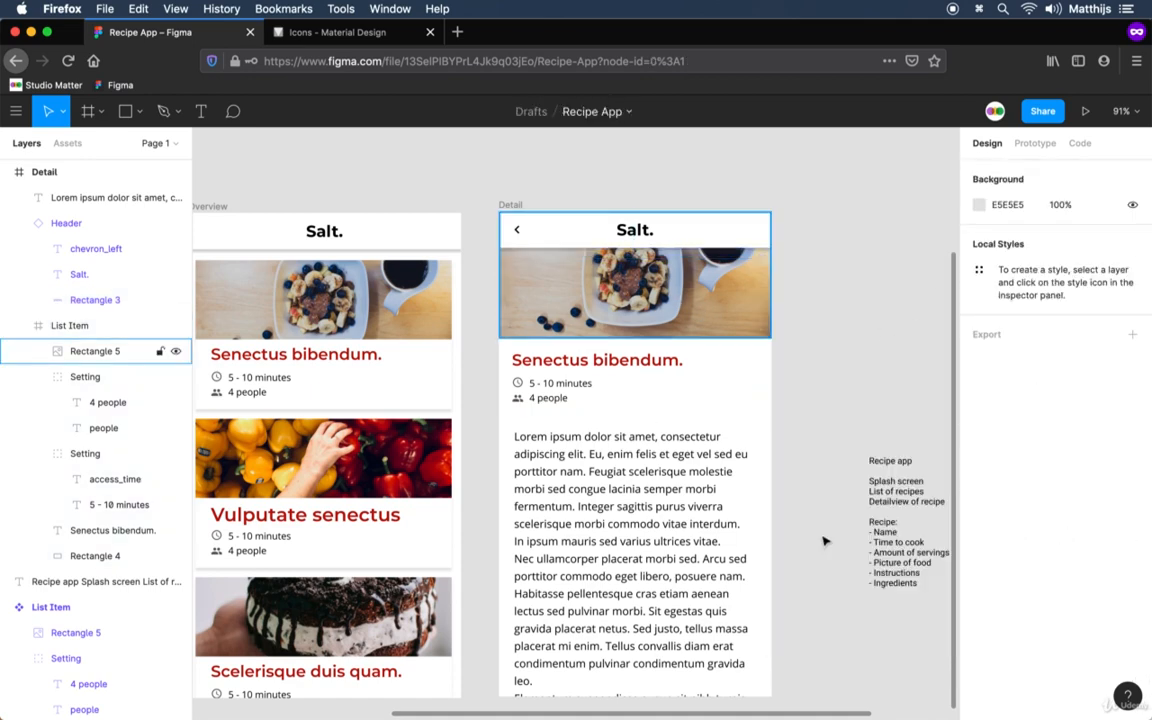
Move the Detail screen's photo, recipe information and body text down together so the photo starts directly below the header.
{"action": "left_click_drag", "start_coordinate": [806, 632], "coordinate": [494, 332]}
{"action": "key", "text": "shift+Down"}
{"action": "key", "text": "shift+Down"}
{"action": "key", "text": "shift+Down"}
{"action": "key", "text": "shift+Down"}
{"action": "key", "text": "shift+Down"}
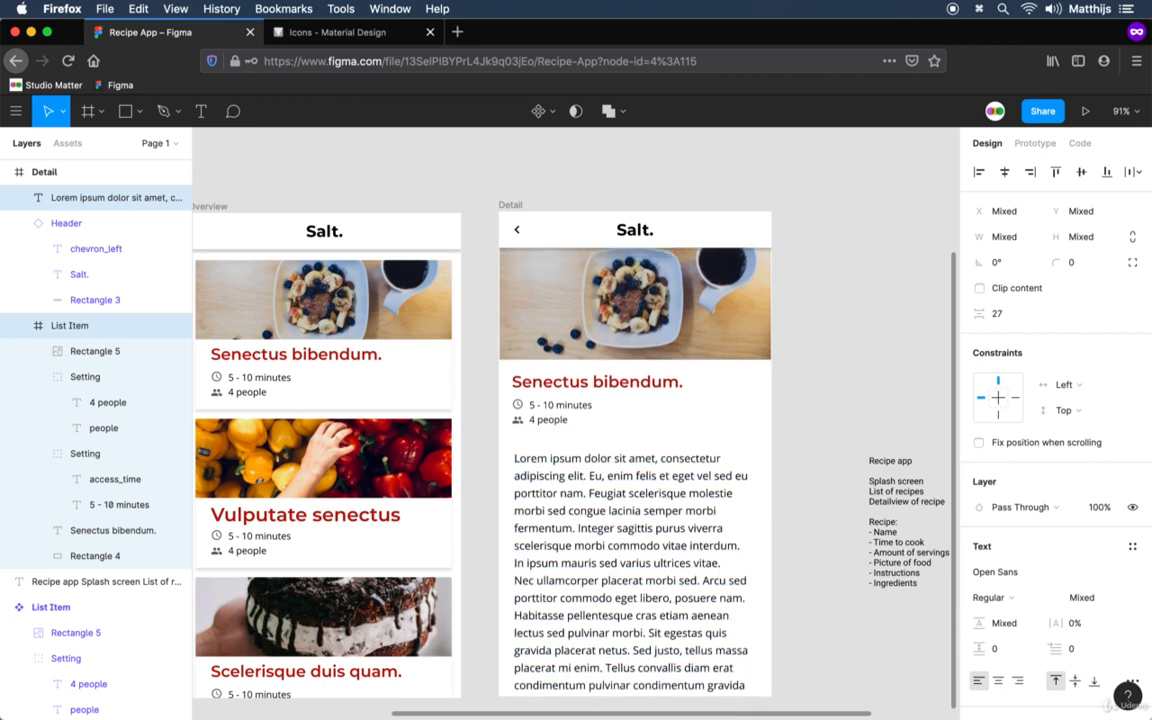
{"action": "key", "text": "shift+Down"}
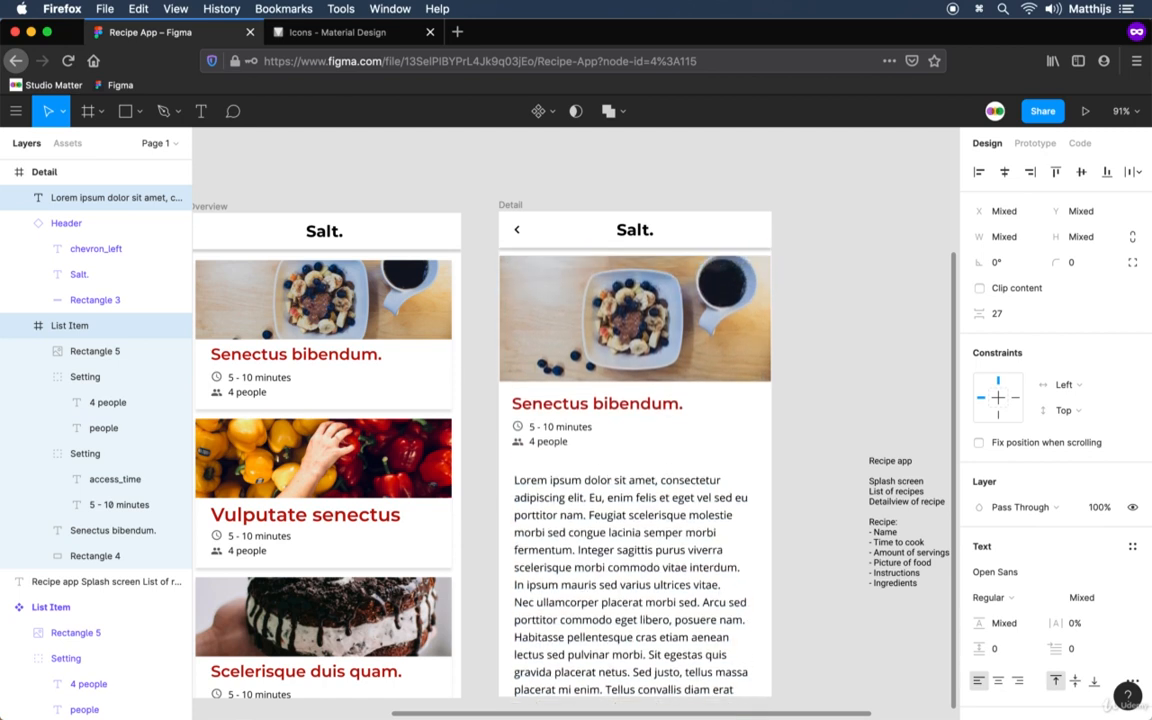
{"action": "key", "text": "Up"}
{"action": "key", "text": "Up"}
{"action": "key", "text": "Up"}
{"action": "key", "text": "Up"}
{"action": "key", "text": "Up"}
{"action": "key", "text": "Up"}
{"action": "key", "text": "Up"}
{"action": "key", "text": "Up"}
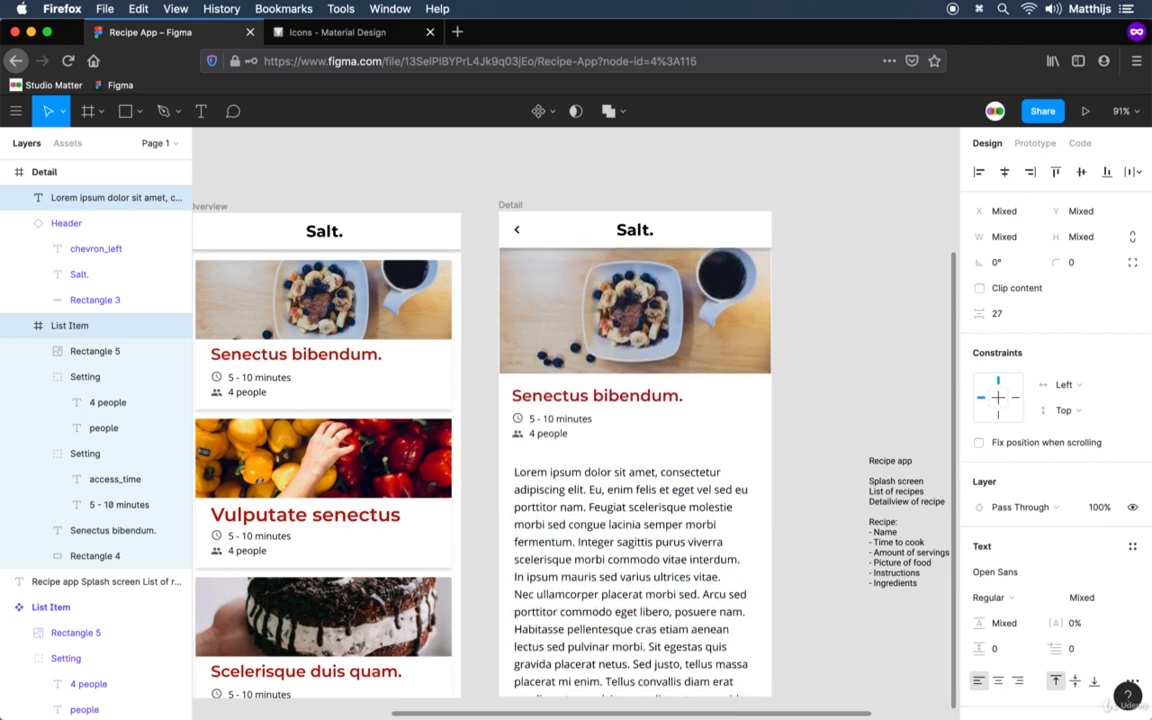
{"action": "left_click", "coordinate": [800, 358]}
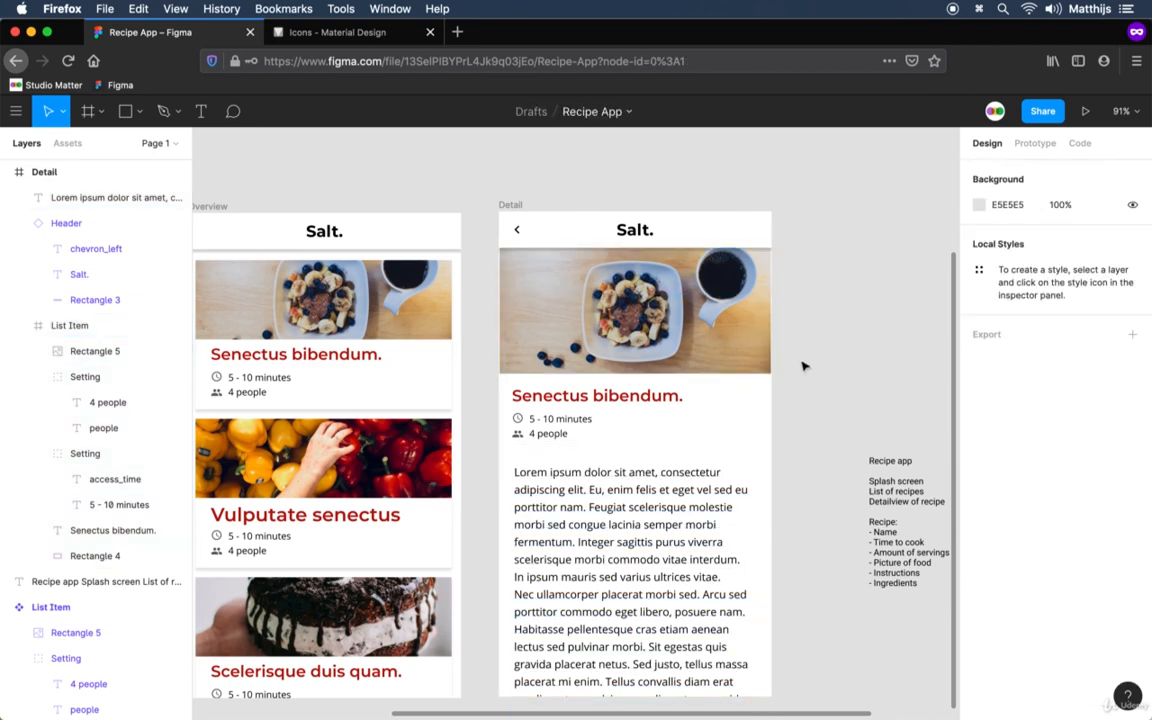
Resize the List Item frame in the Detail screen to fit its contents.
{"action": "scroll", "coordinate": [798, 357], "scroll_direction": "up", "scroll_amount": 10}
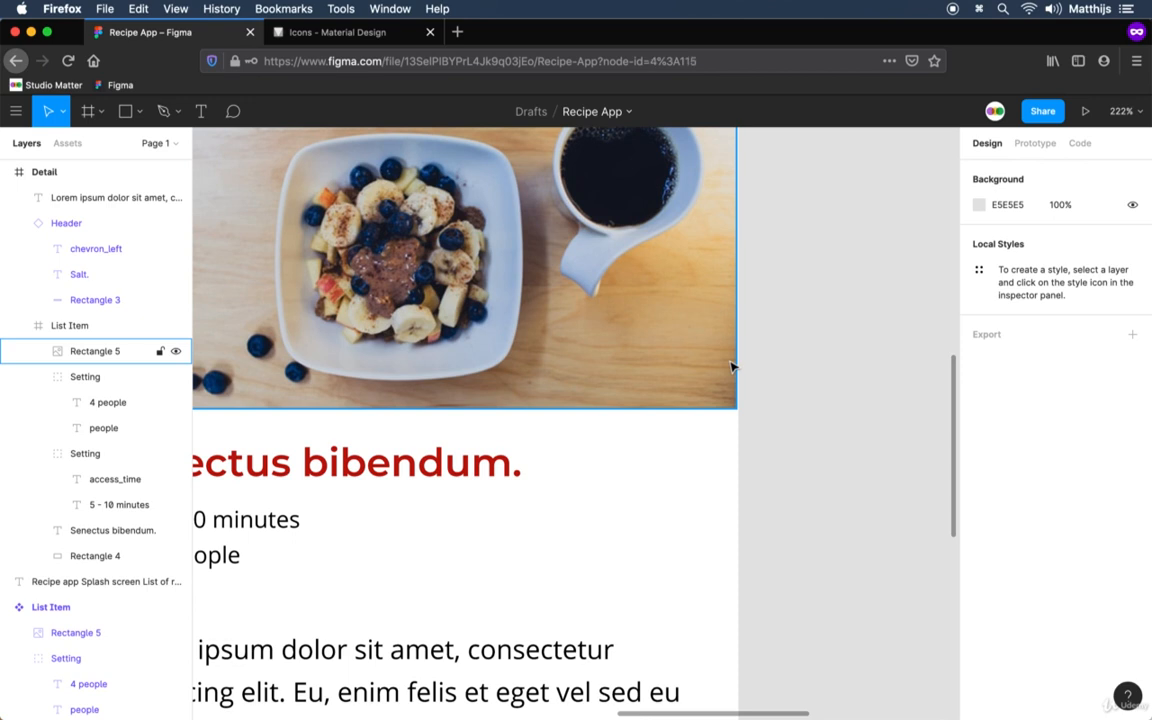
{"action": "left_click", "coordinate": [730, 367]}
{"action": "left_click", "coordinate": [83, 328]}
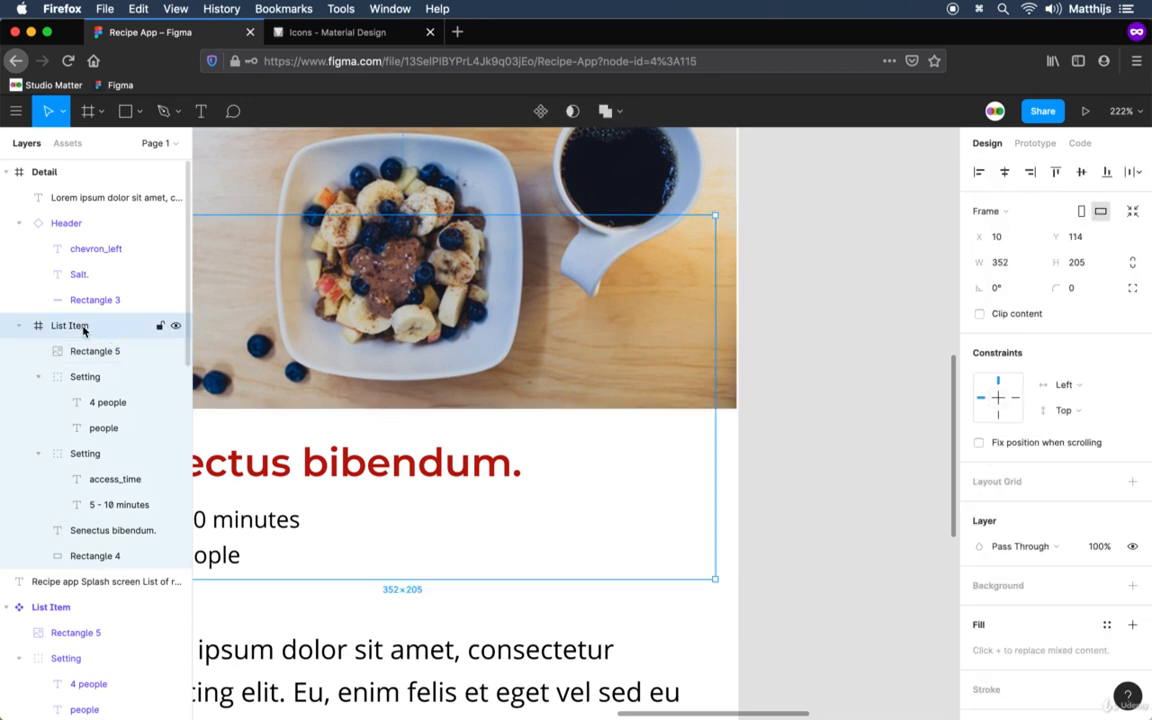
{"action": "left_click", "coordinate": [1132, 211]}
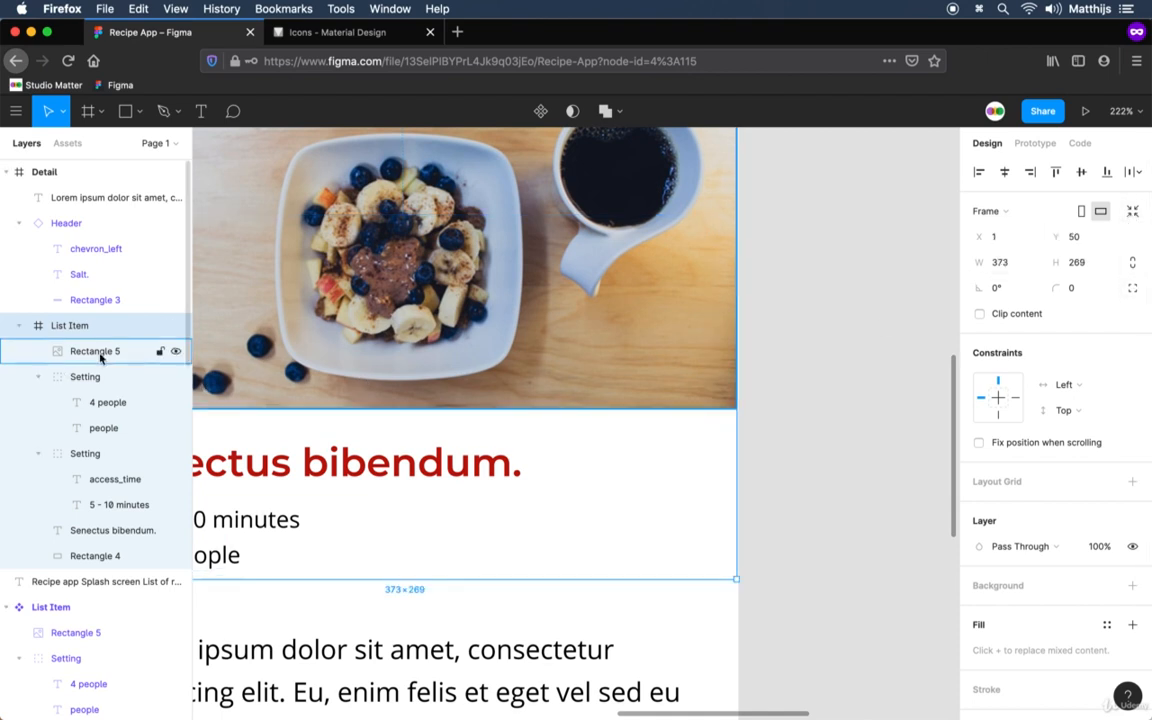
Widen the Detail screen's food photo so its right side reaches the edge of the Detail frame.
{"action": "left_click", "coordinate": [704, 241]}
{"action": "scroll", "coordinate": [759, 283], "scroll_direction": "up", "scroll_amount": 10}
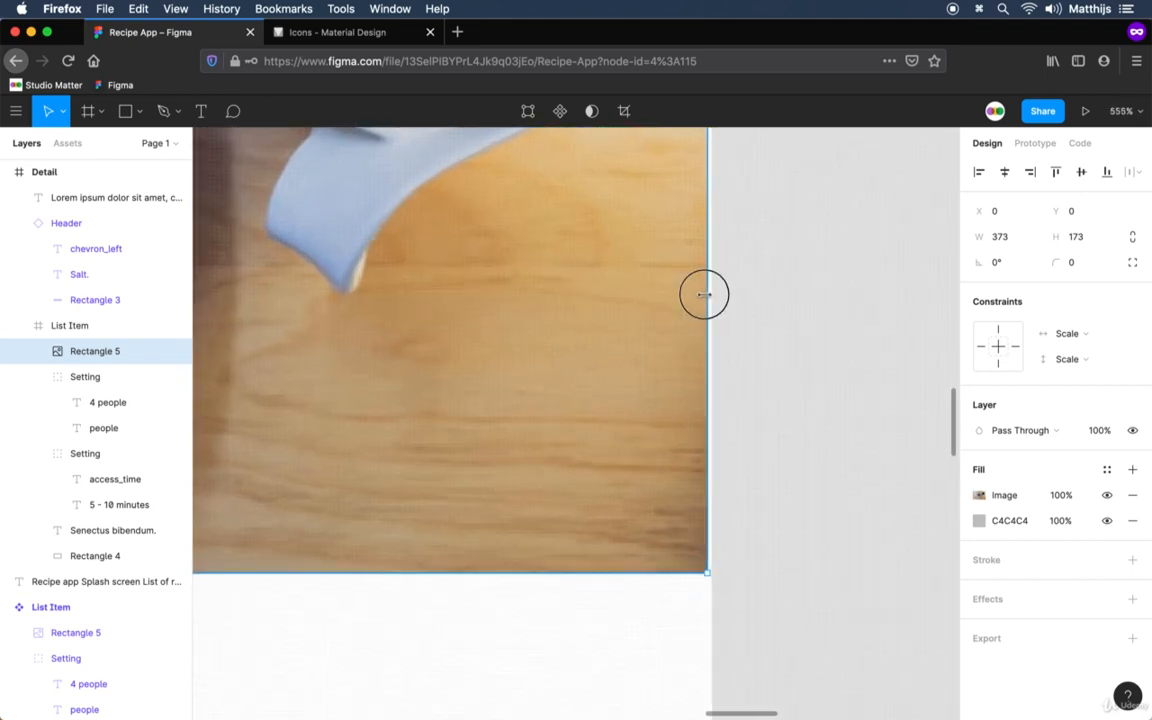
{"action": "left_click", "coordinate": [758, 342]}
{"action": "scroll", "coordinate": [752, 407], "scroll_direction": "down", "scroll_amount": 2}
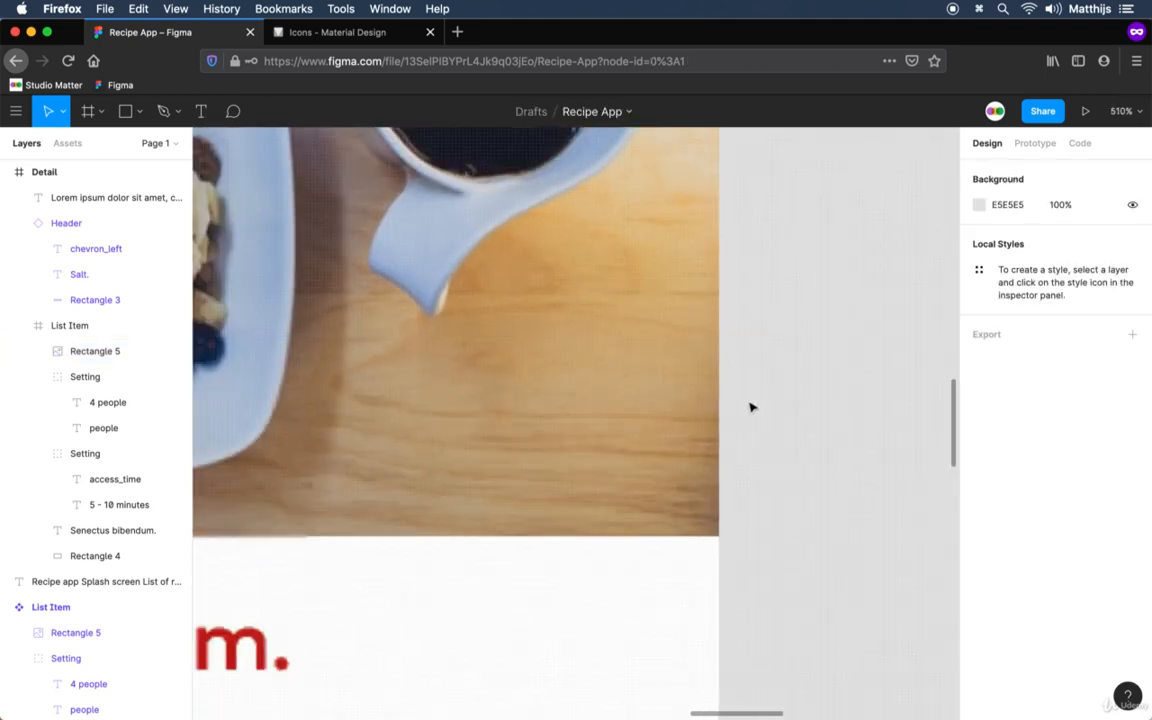
{"action": "scroll", "coordinate": [752, 407], "scroll_direction": "down", "scroll_amount": 15}
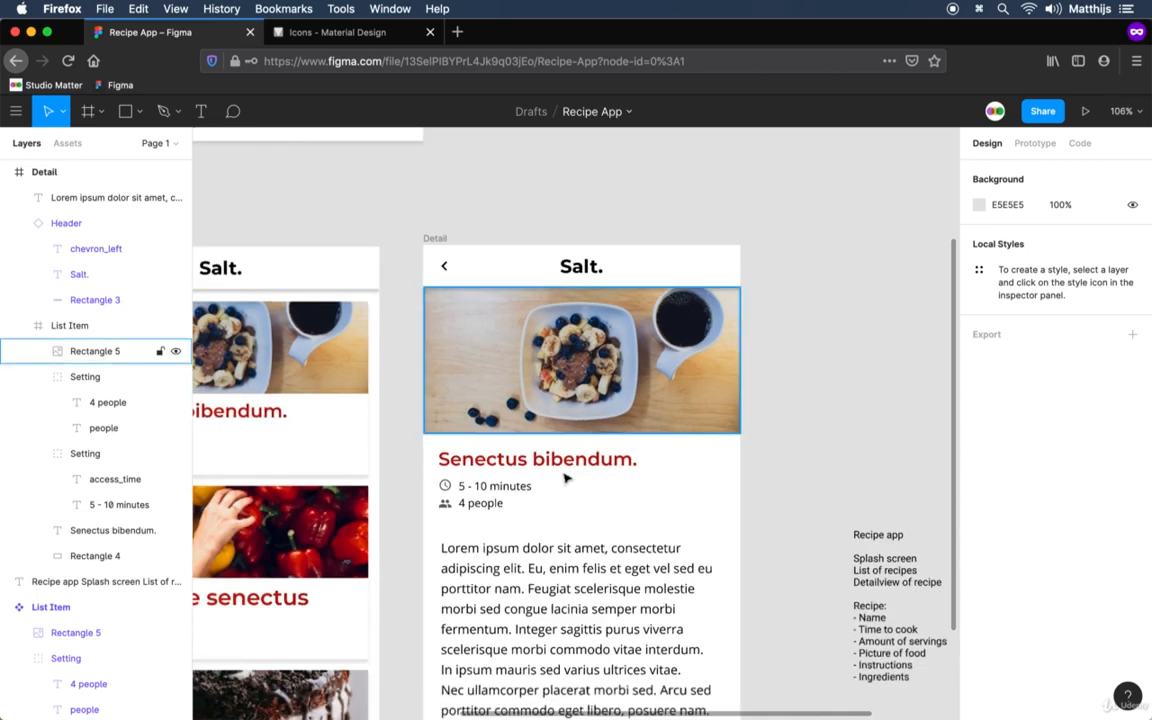
{"action": "left_click_drag", "start_coordinate": [412, 580], "coordinate": [789, 470]}
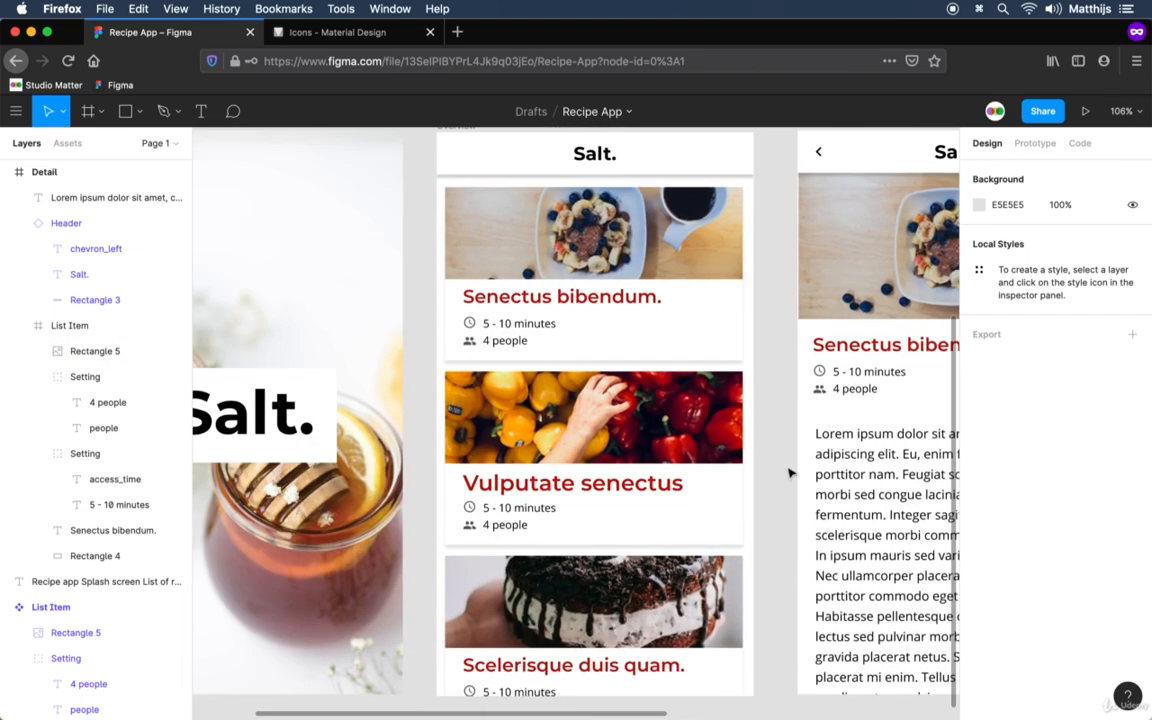
{"action": "left_click_drag", "start_coordinate": [660, 473], "coordinate": [337, 471]}
{"action": "left_click", "coordinate": [655, 480]}
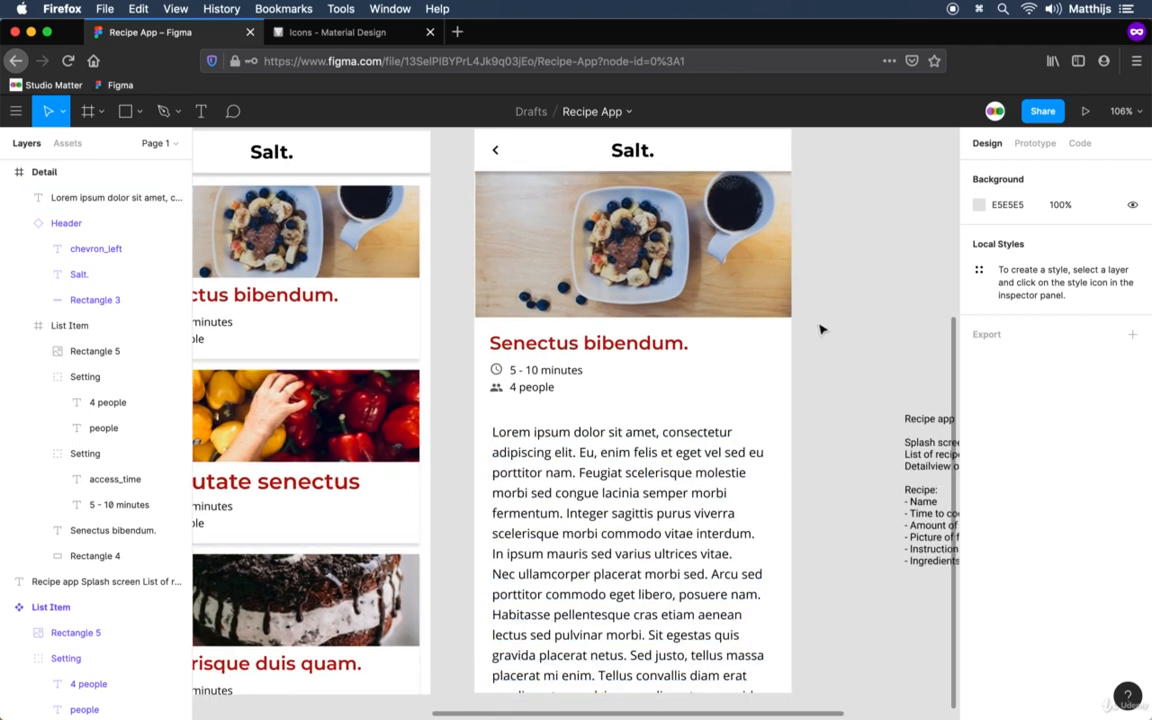
{"action": "scroll", "coordinate": [788, 395], "scroll_direction": "down", "scroll_amount": 5}
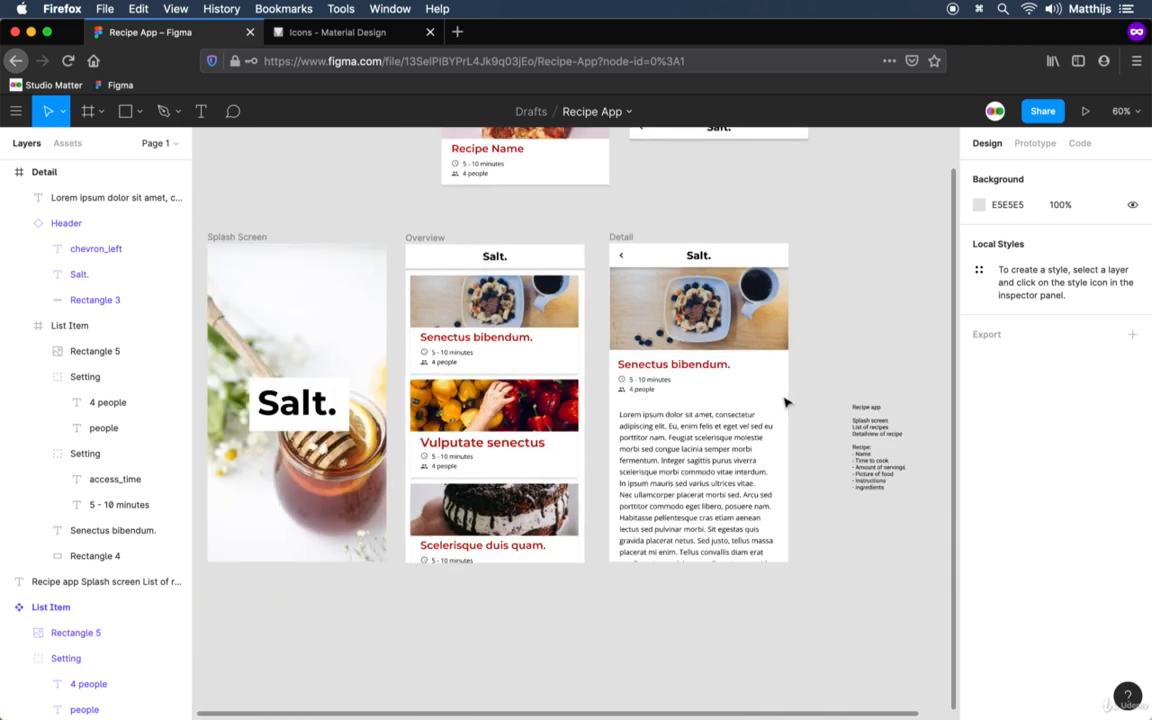
{"action": "left_click_drag", "start_coordinate": [671, 440], "coordinate": [738, 424]}
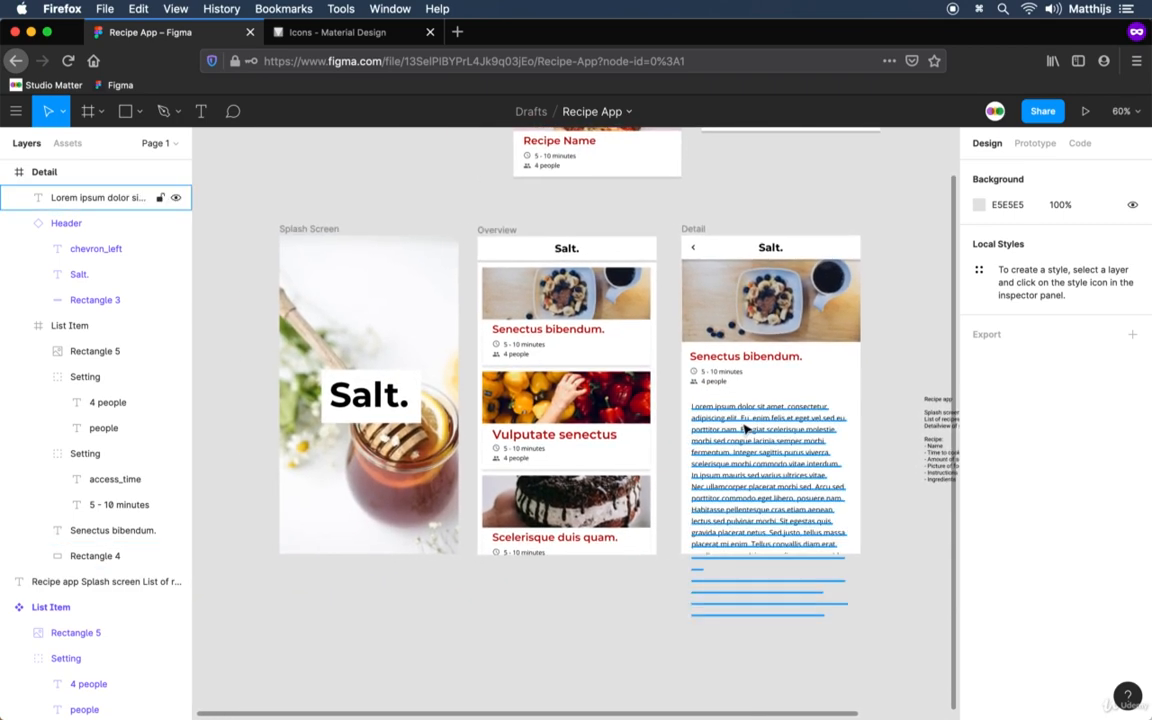